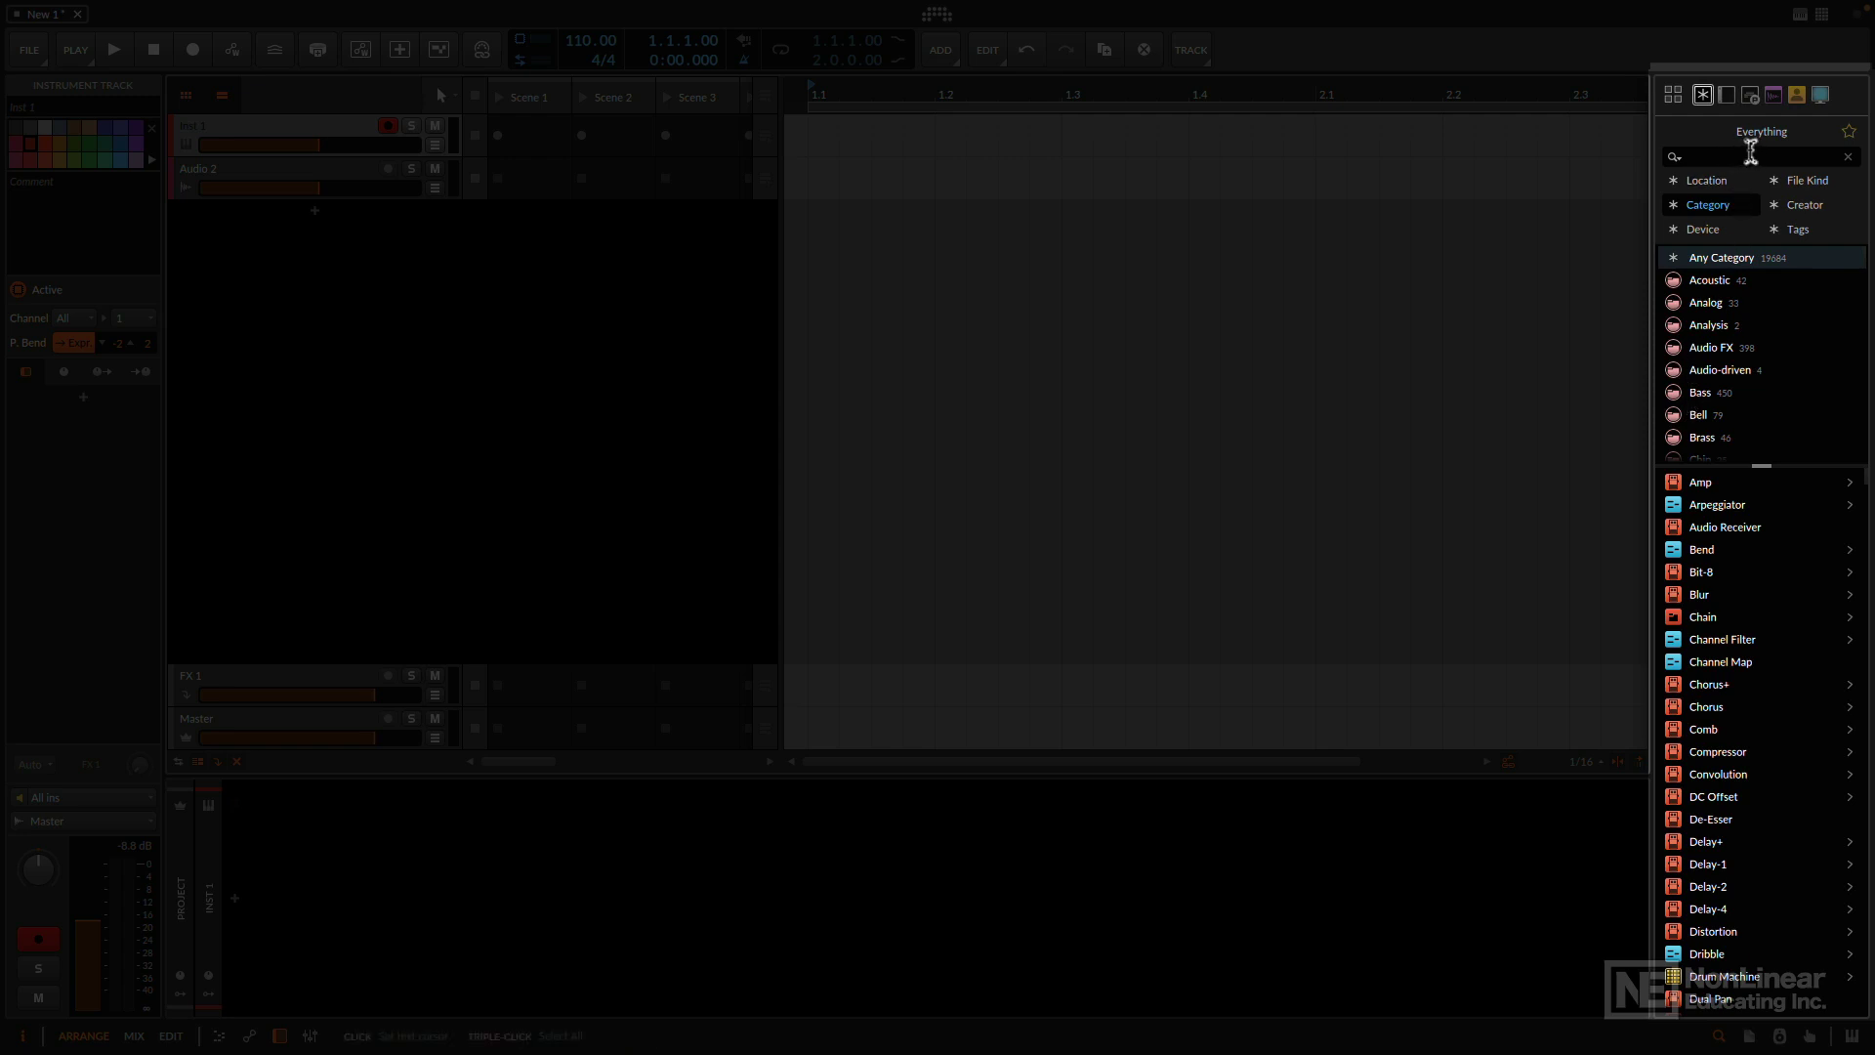
Step: Try the Location, Device, Category, File Kind and Tags filters, ending on Creator in Everything
{"action": "left_click", "coordinate": [1704, 183]}
{"action": "left_click", "coordinate": [1704, 231]}
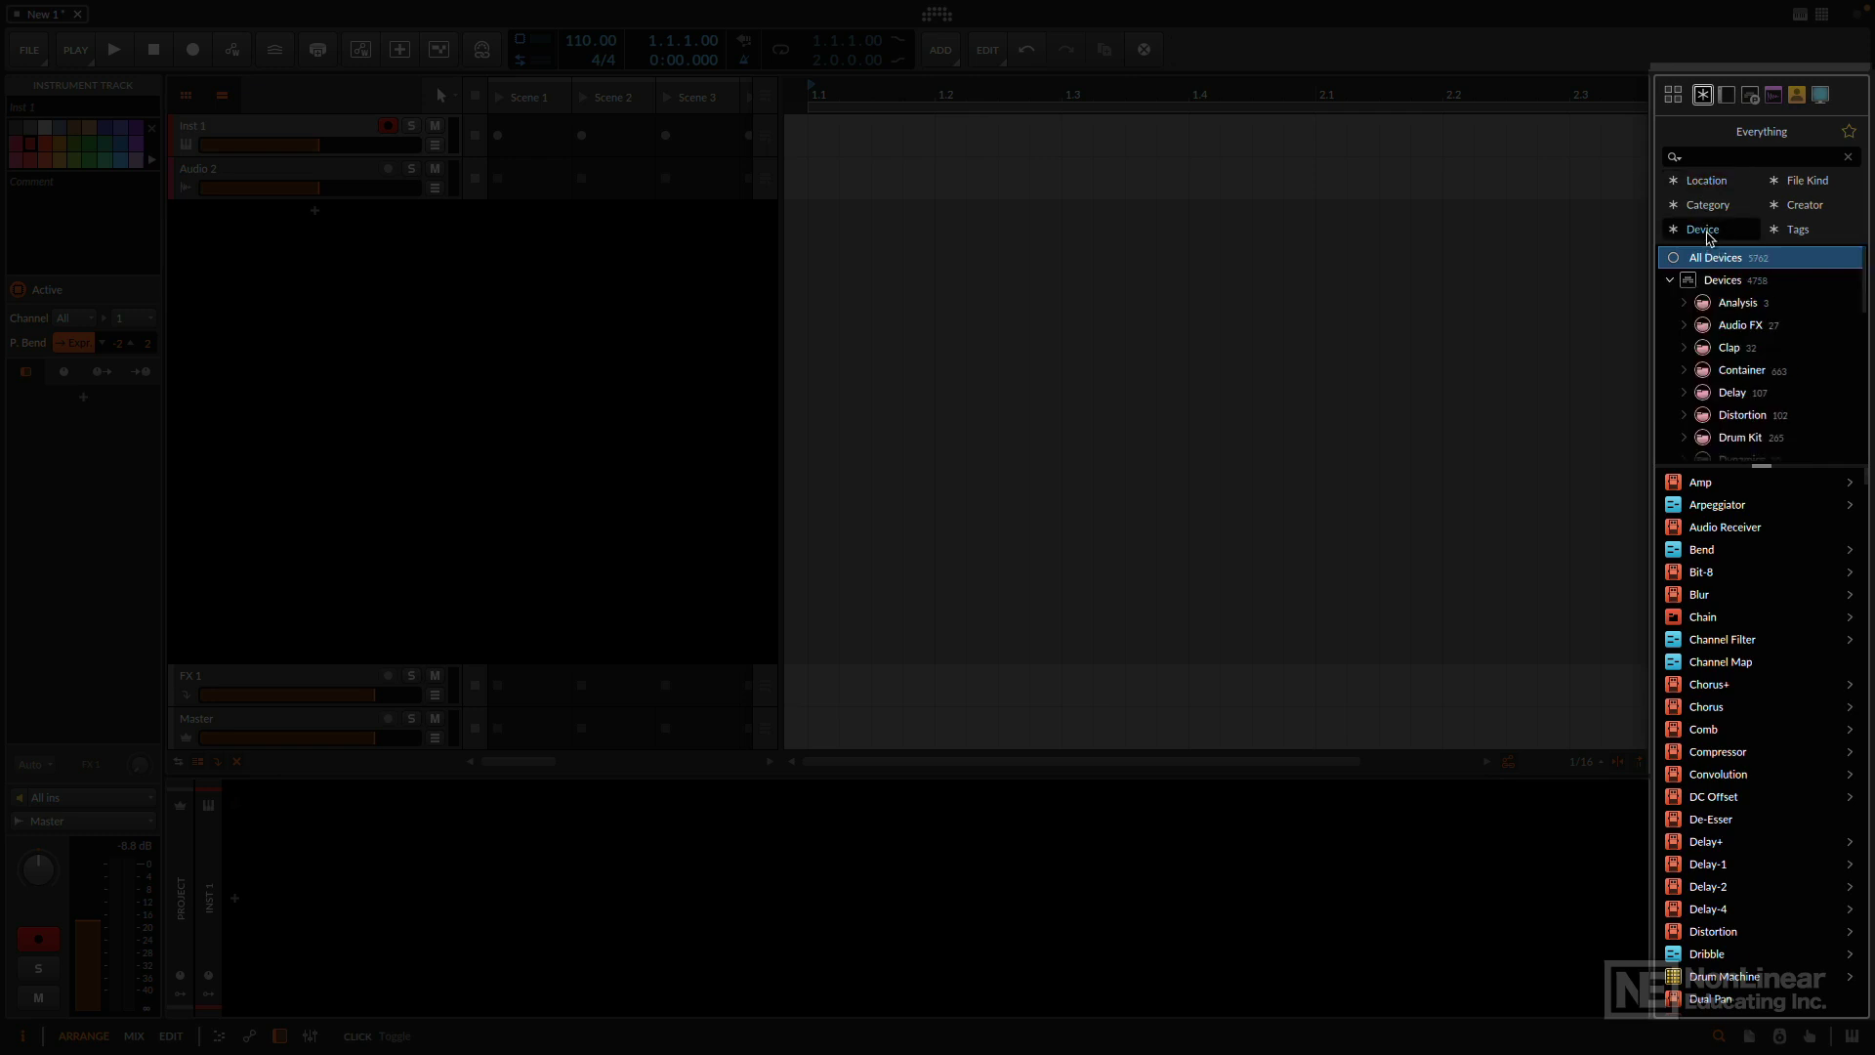
{"action": "left_click", "coordinate": [1704, 206]}
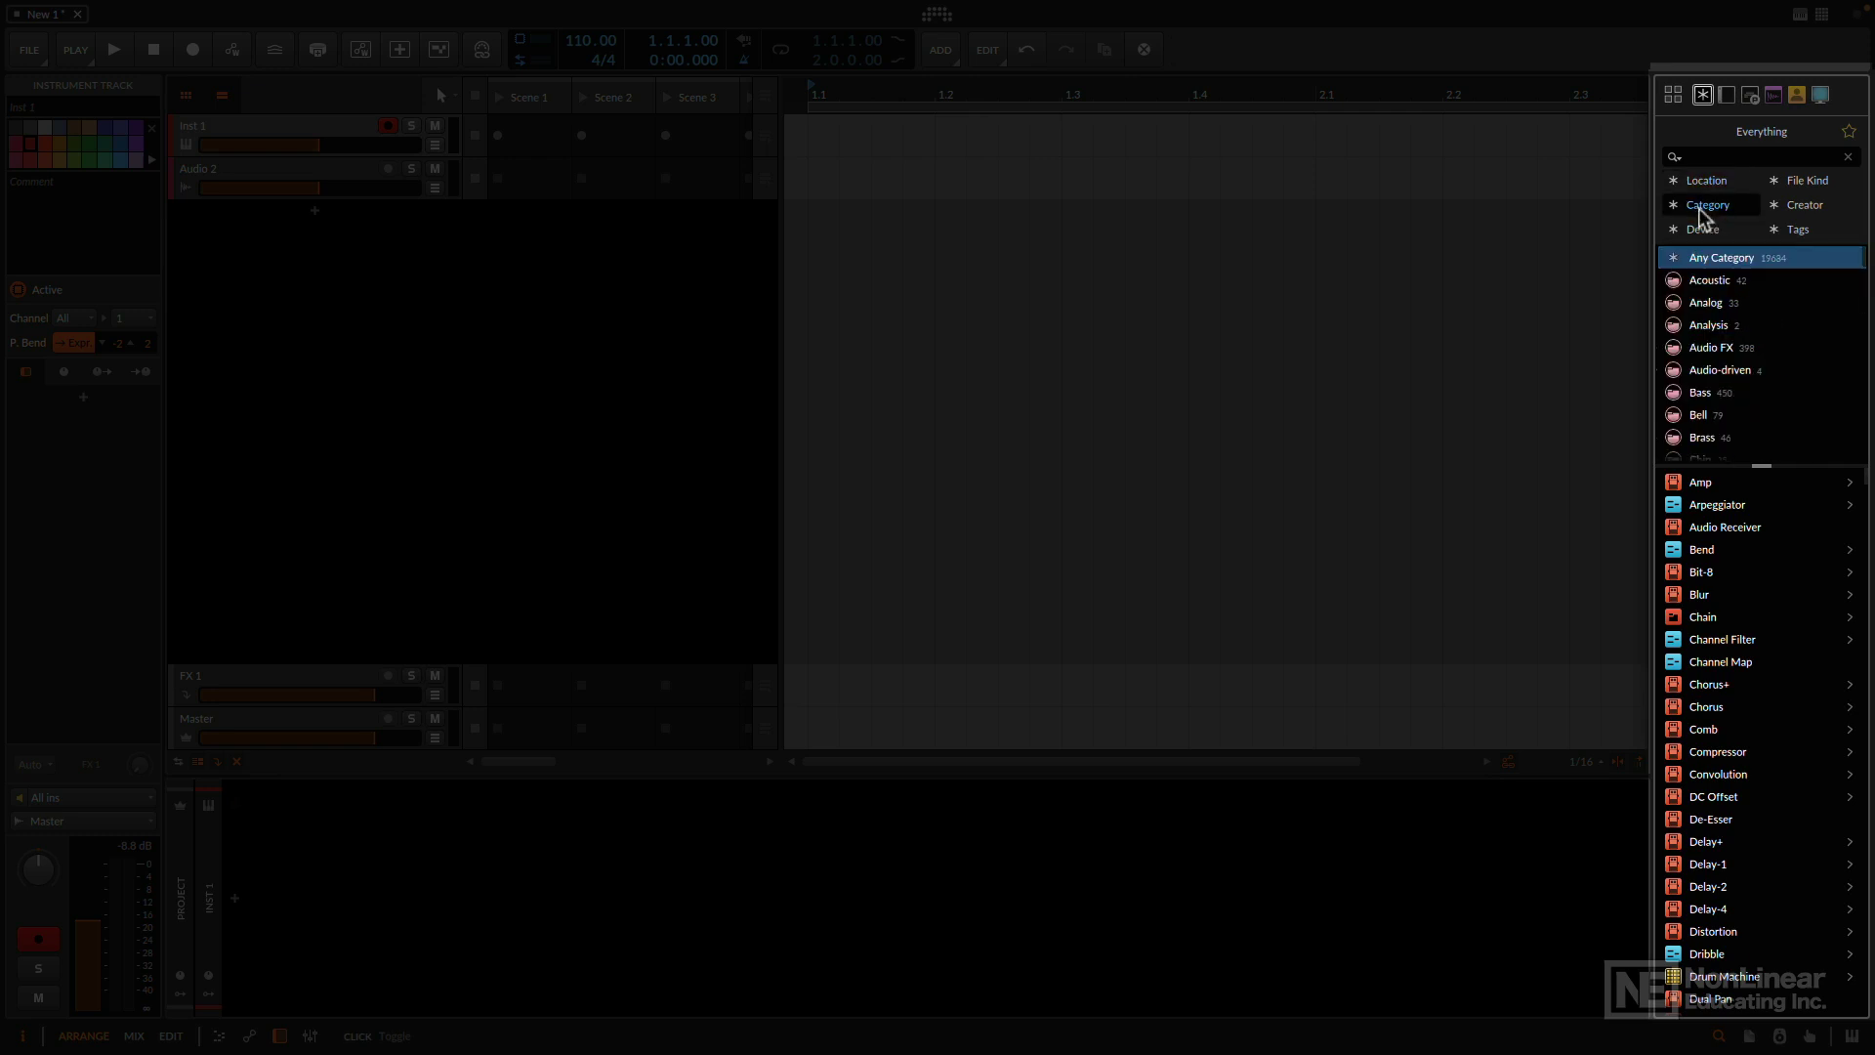
{"action": "left_click", "coordinate": [1799, 184]}
{"action": "left_click", "coordinate": [1813, 231]}
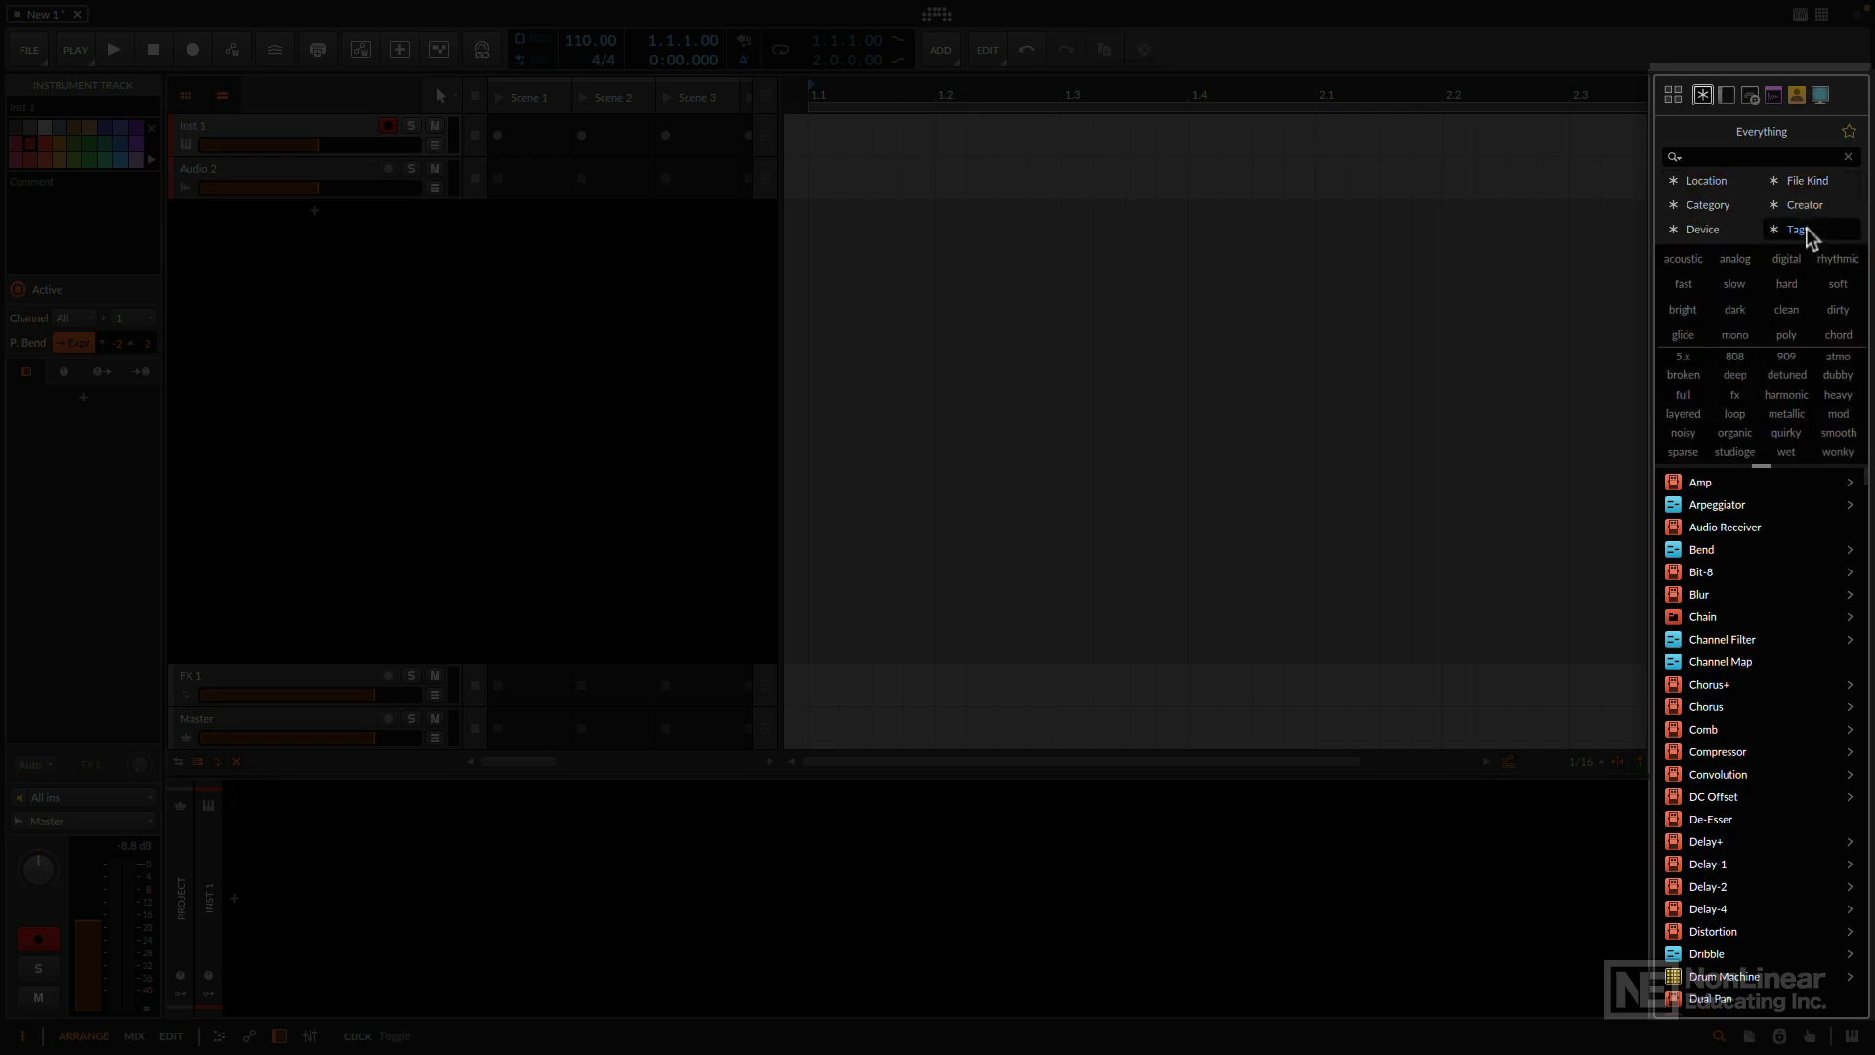
{"action": "left_click", "coordinate": [1803, 208]}
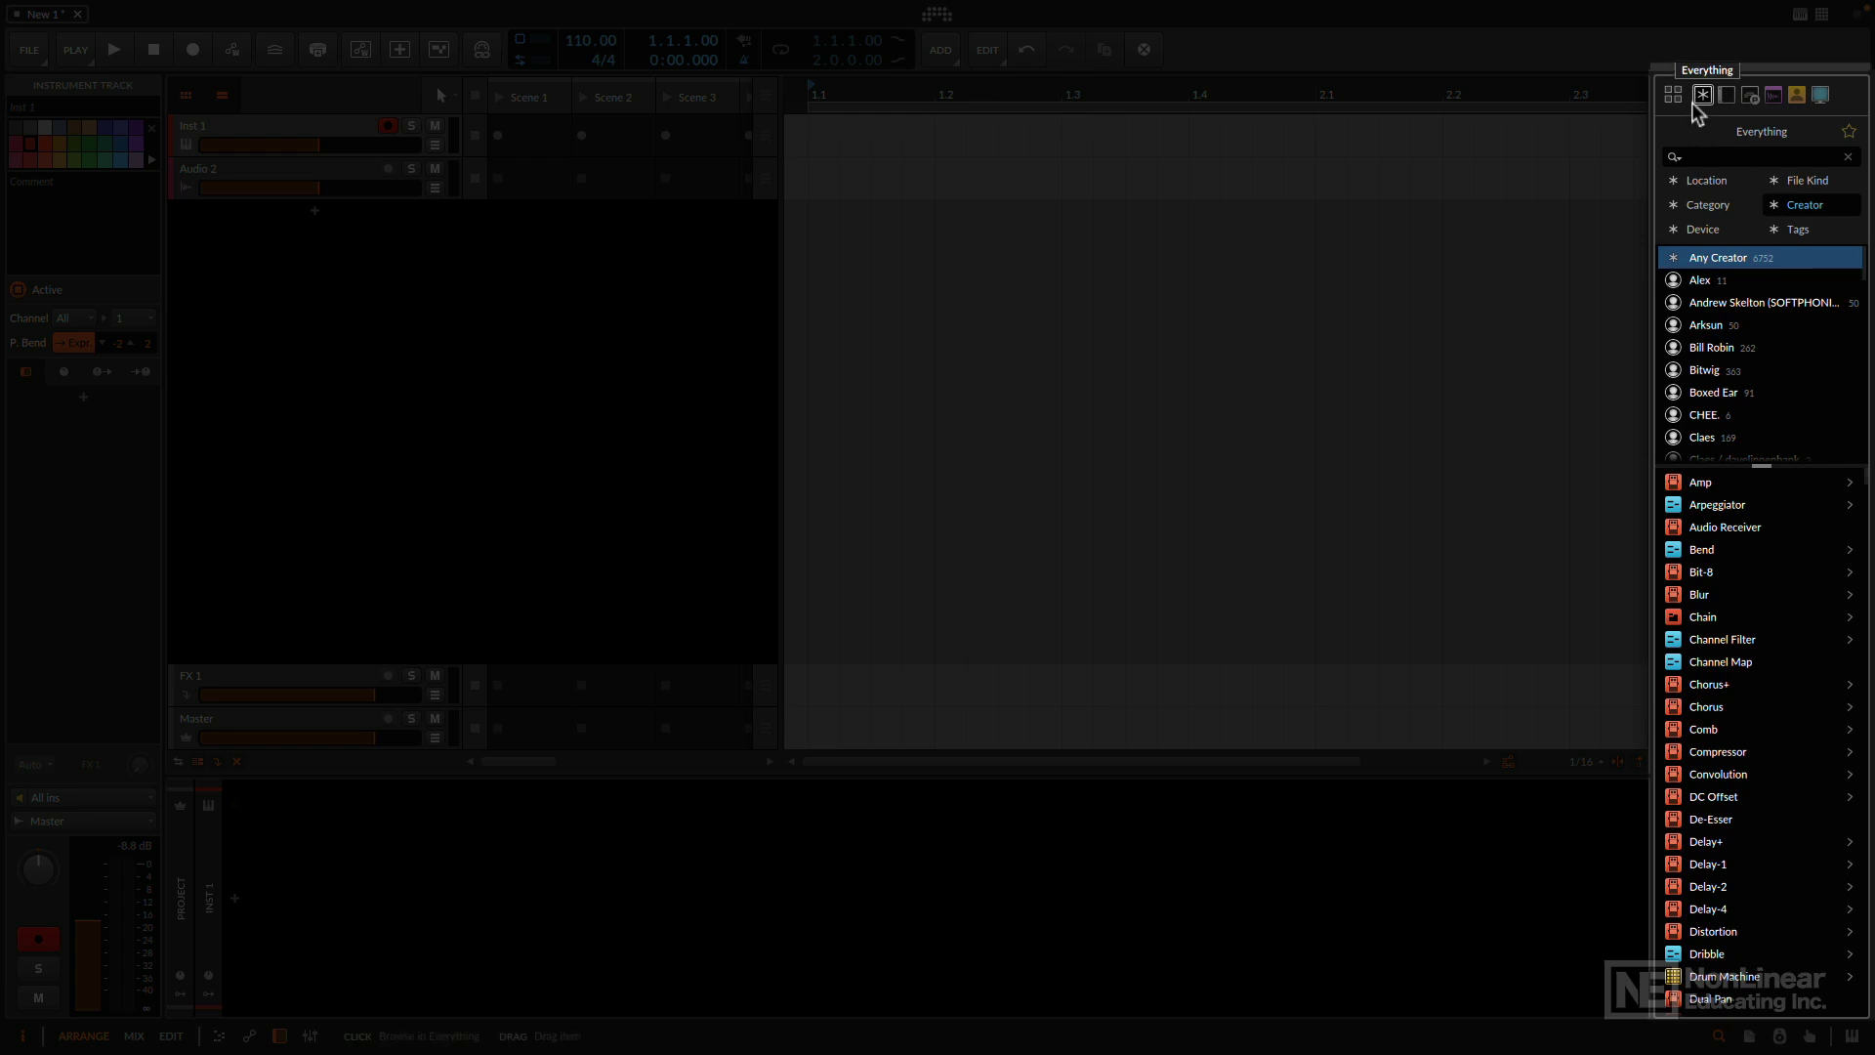
Step: Check the Presets, Samples, Library and File Browser tabs, then open the all-sources packages pop-up
{"action": "left_click", "coordinate": [1726, 96]}
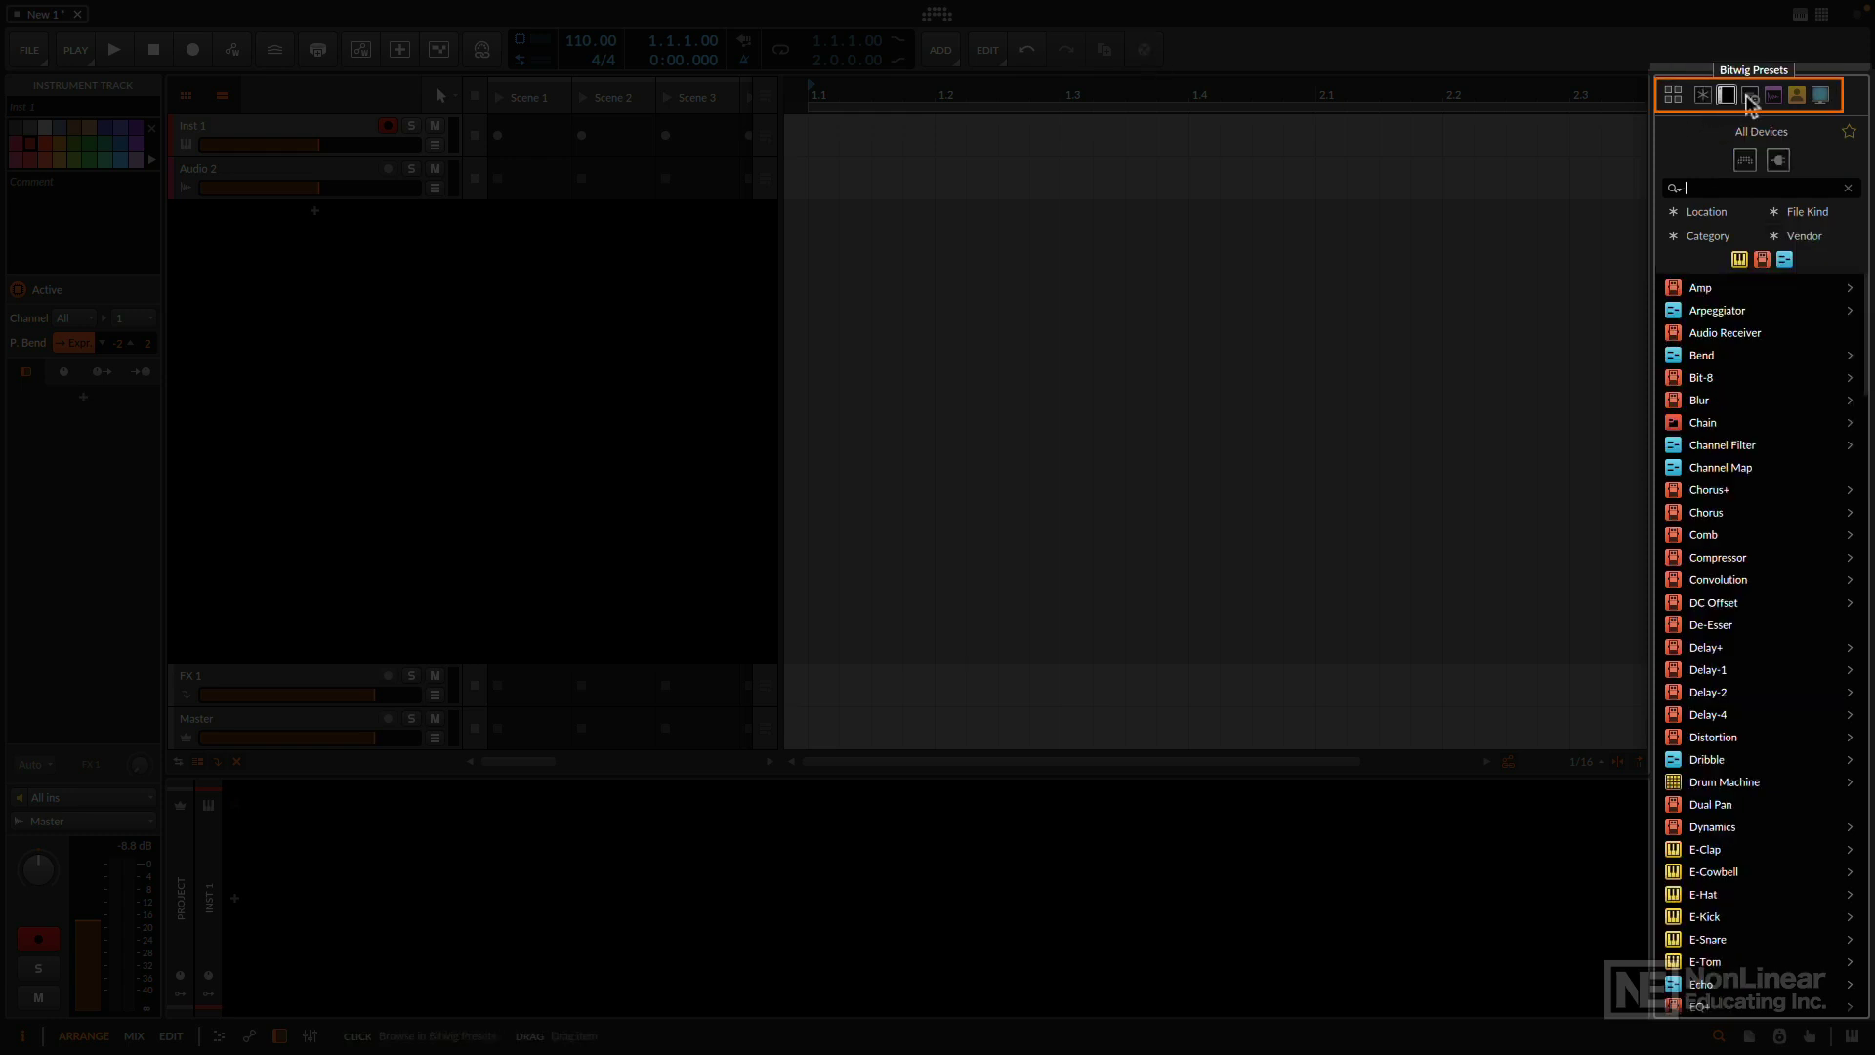
{"action": "left_click", "coordinate": [1750, 101]}
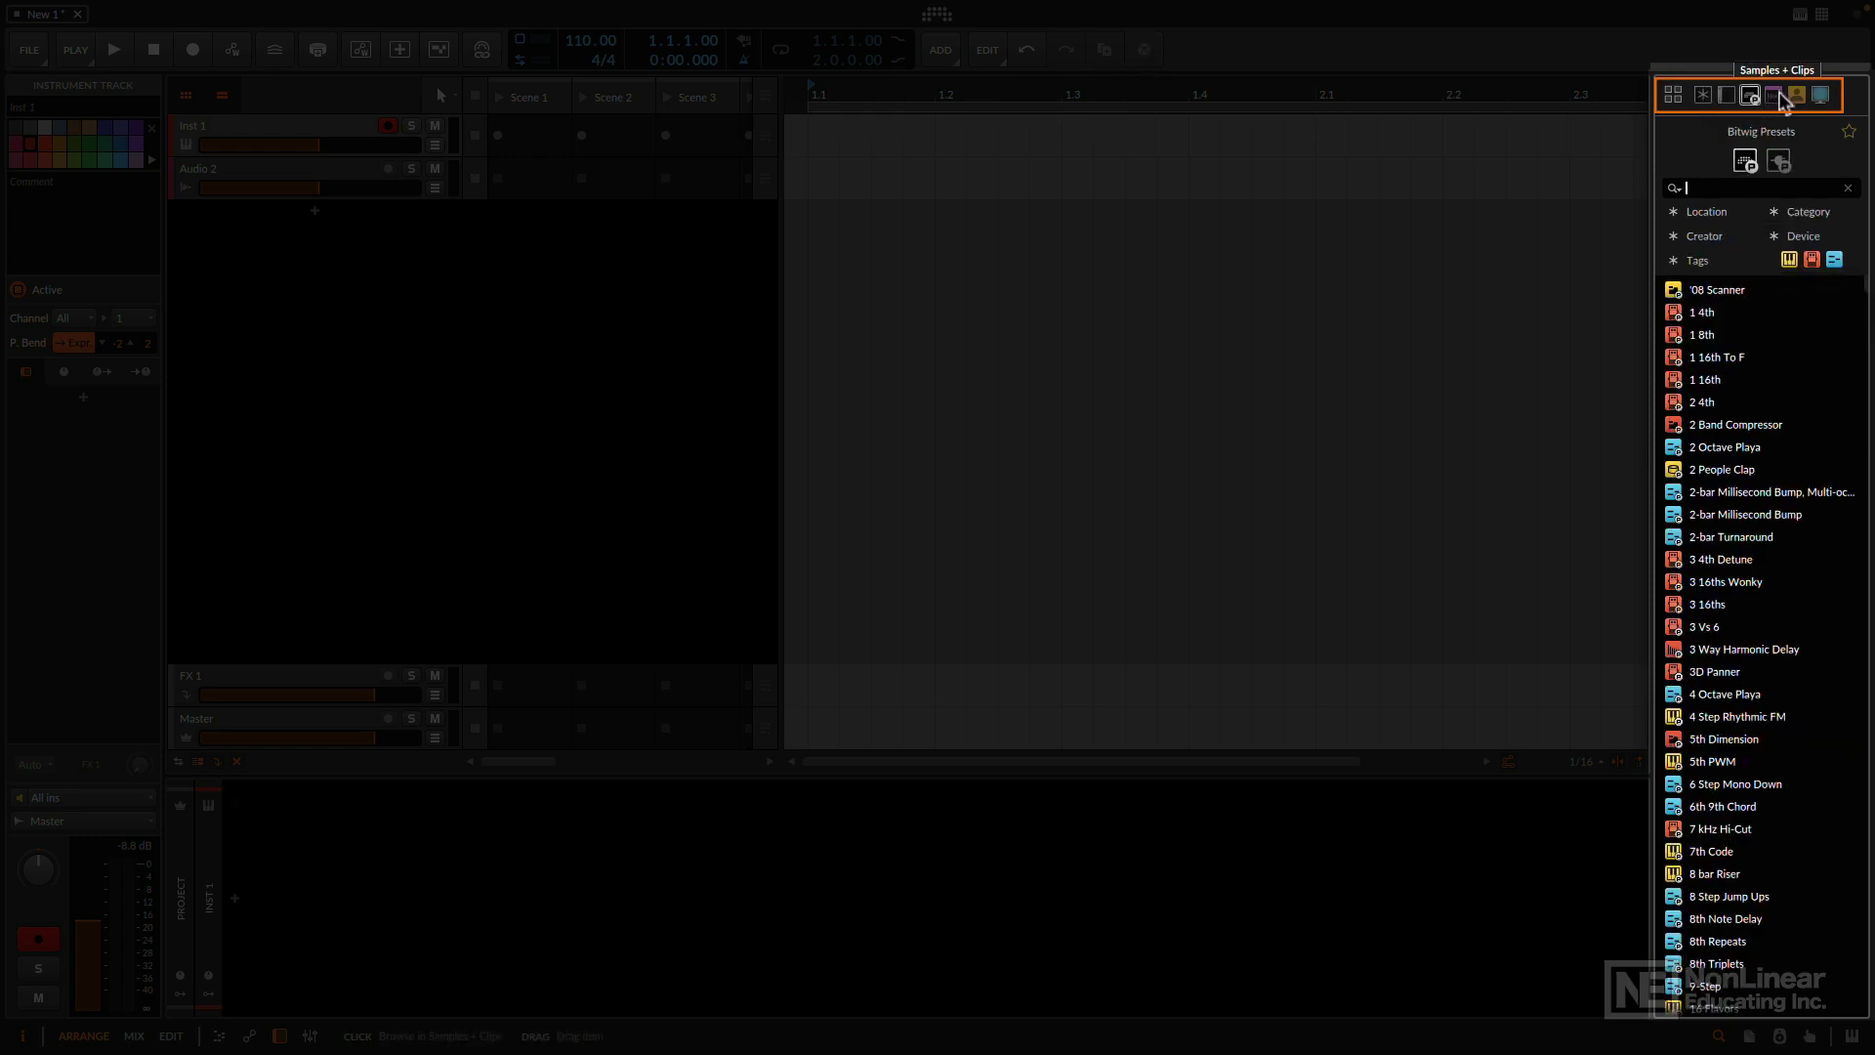
{"action": "left_click", "coordinate": [1775, 95]}
{"action": "left_click", "coordinate": [1797, 95]}
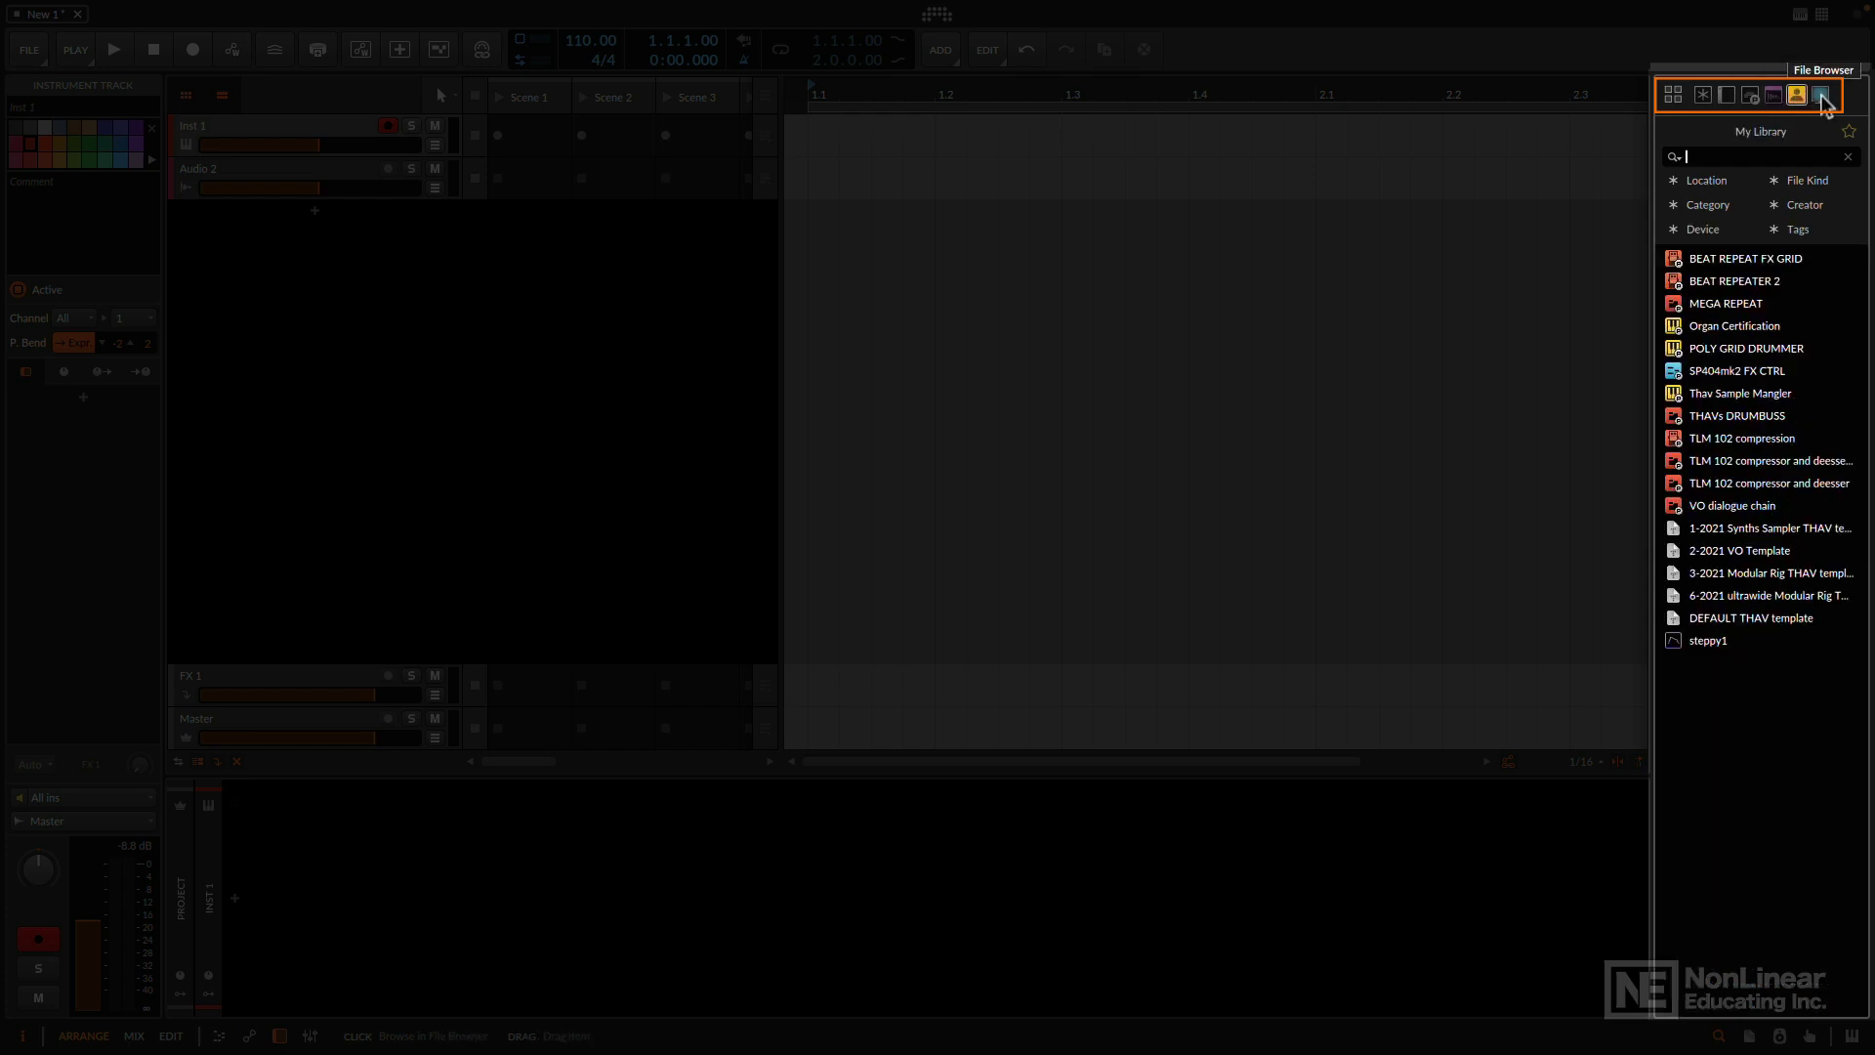
{"action": "left_click", "coordinate": [1820, 95]}
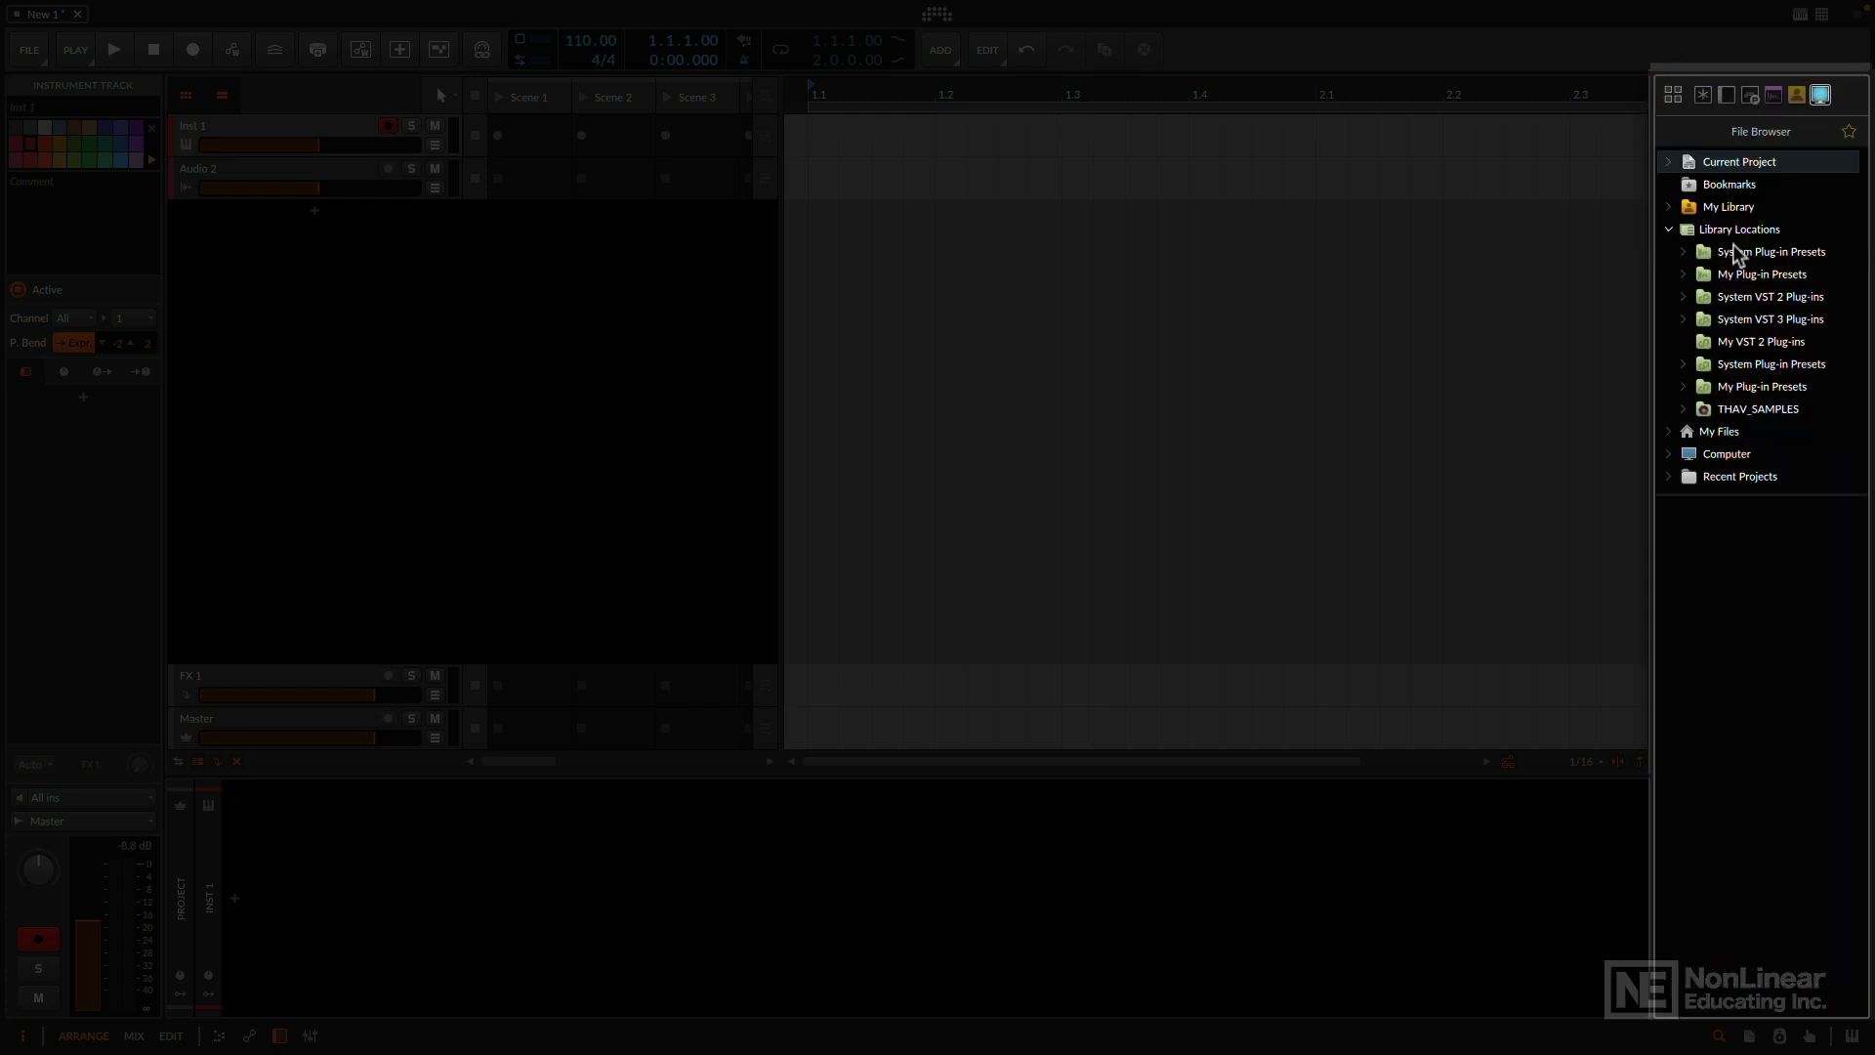
{"action": "left_click", "coordinate": [1721, 100]}
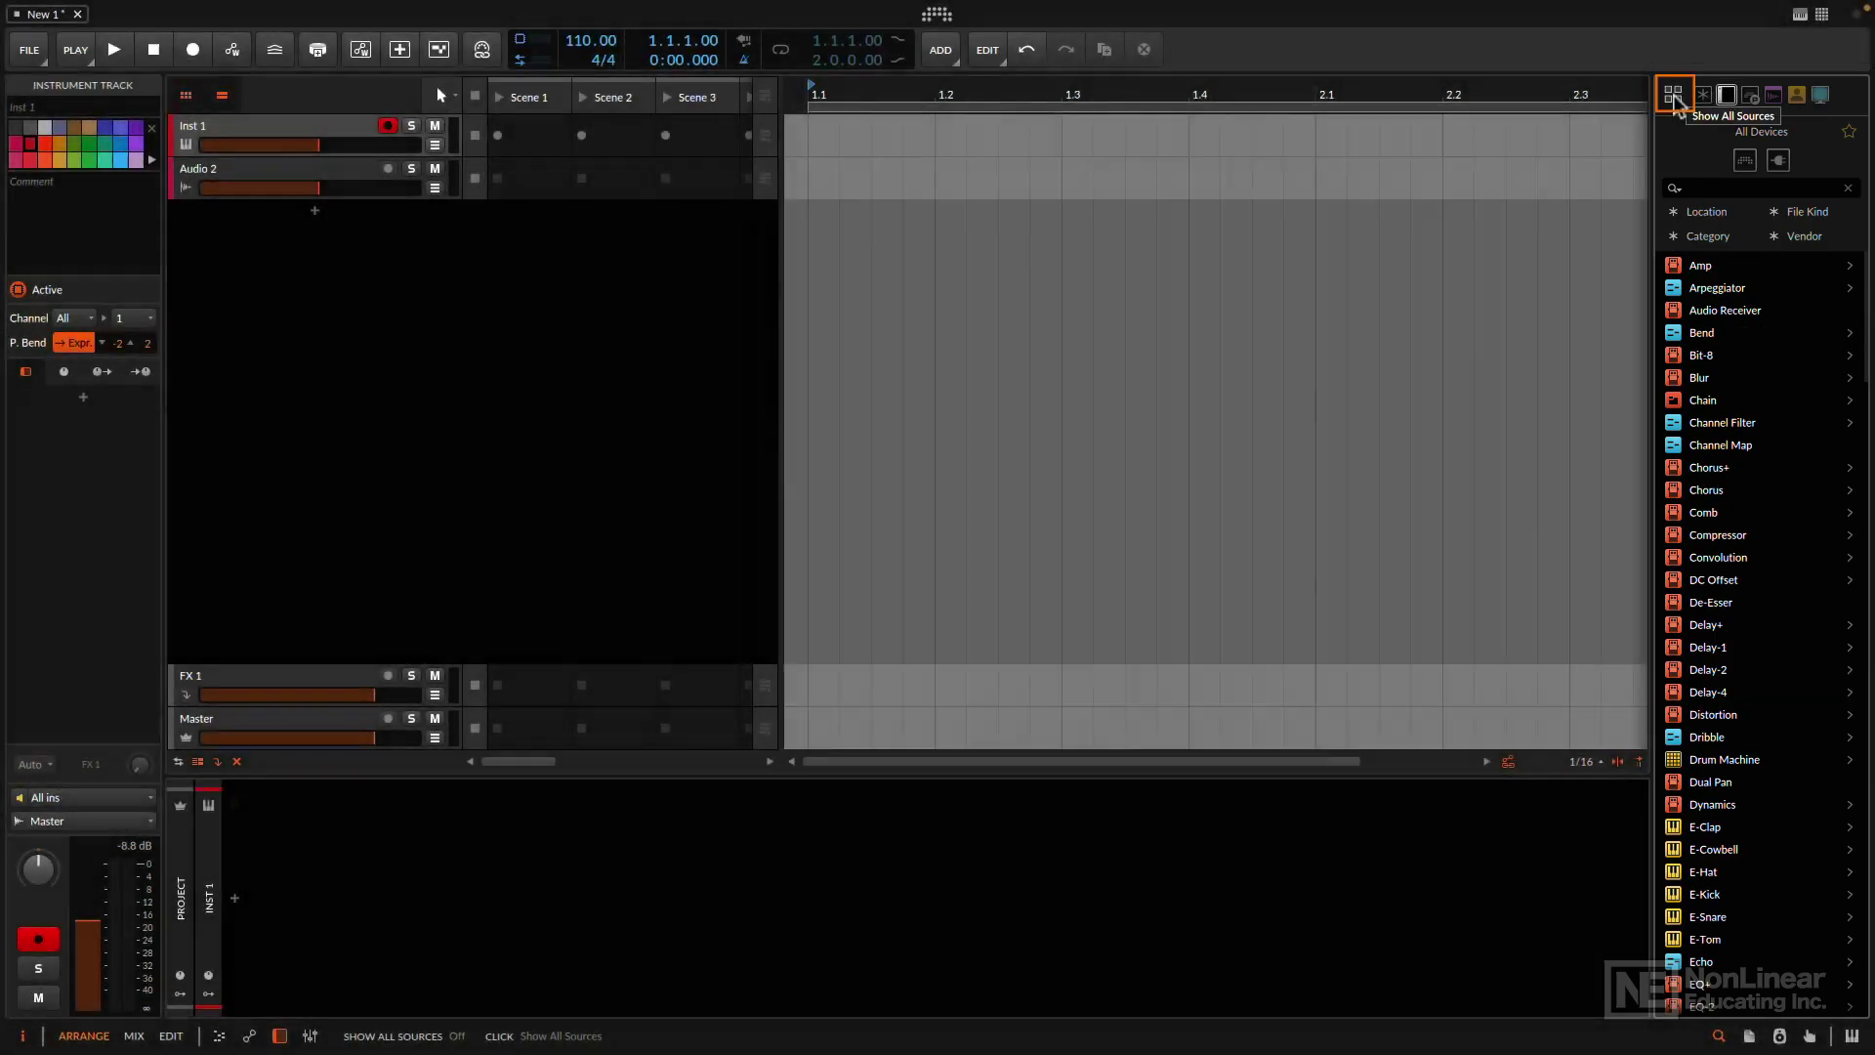
{"action": "left_click", "coordinate": [1673, 96]}
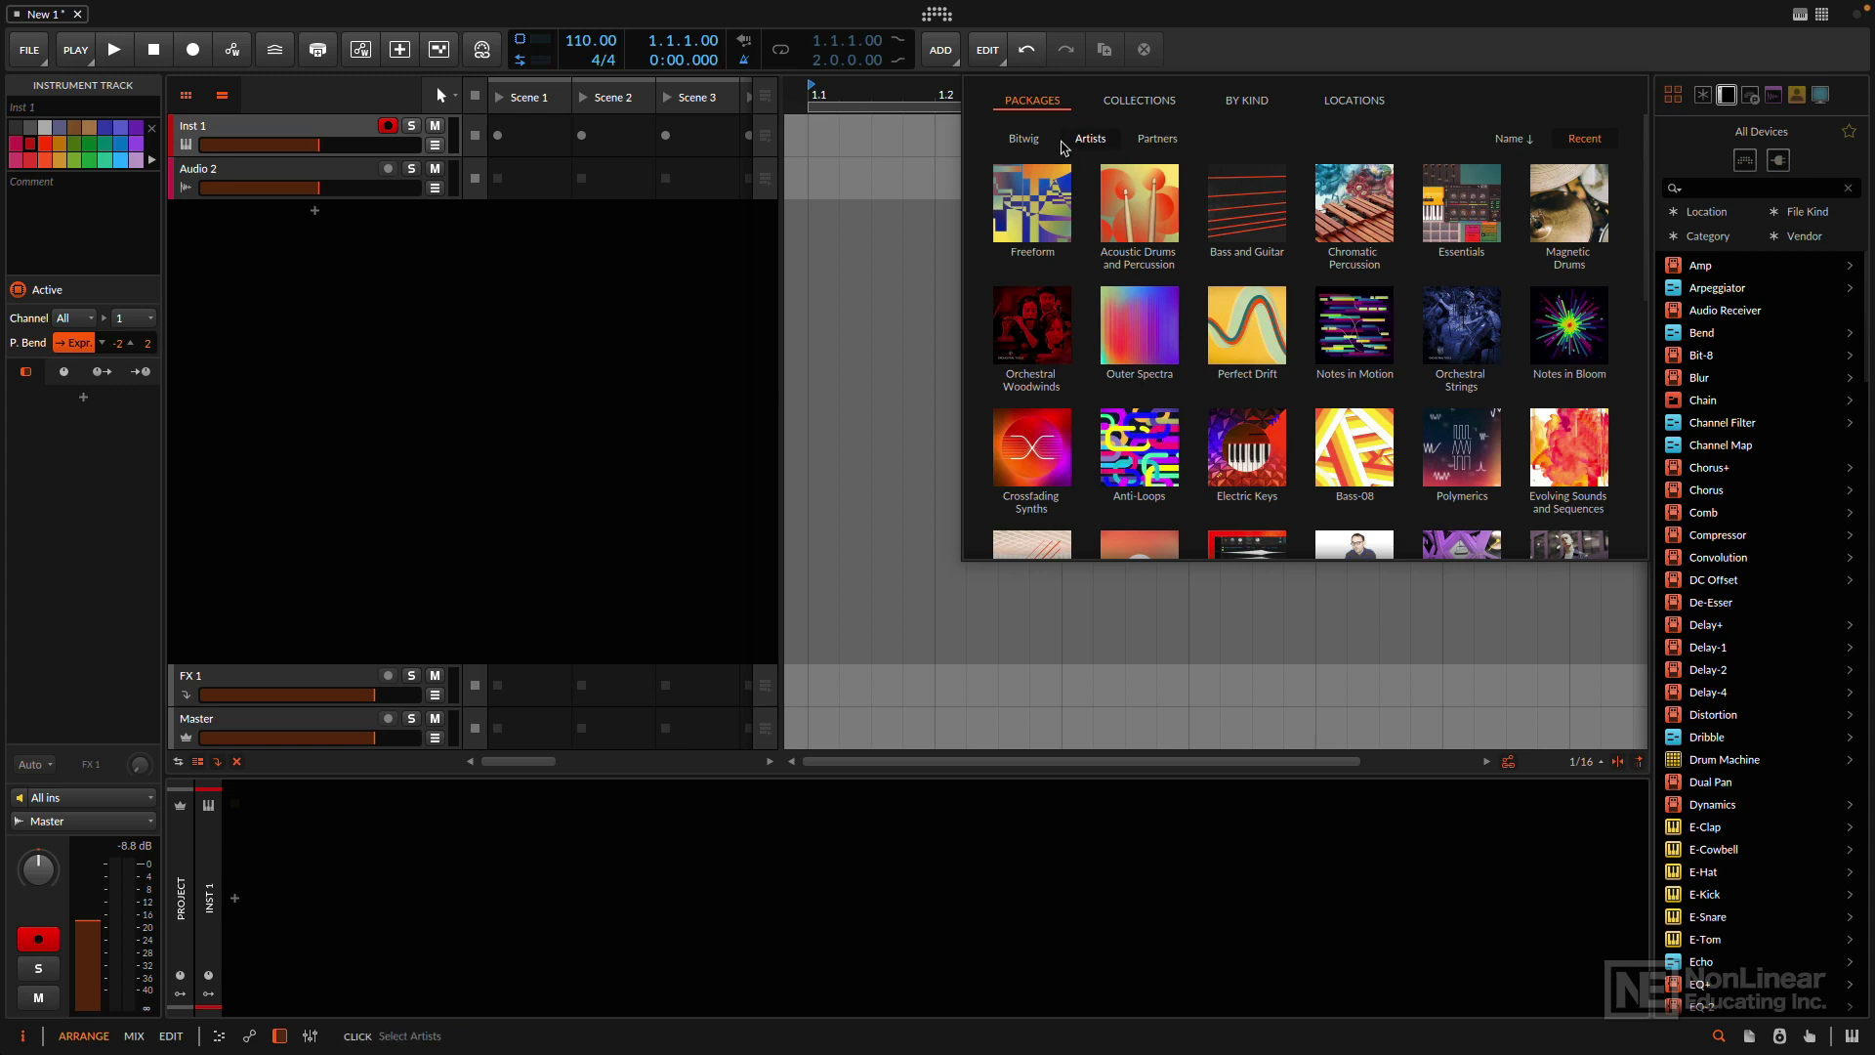
Step: Look at the pop-up's Collections and By Kind pages, then close the pop-up
{"action": "left_click", "coordinate": [1123, 102]}
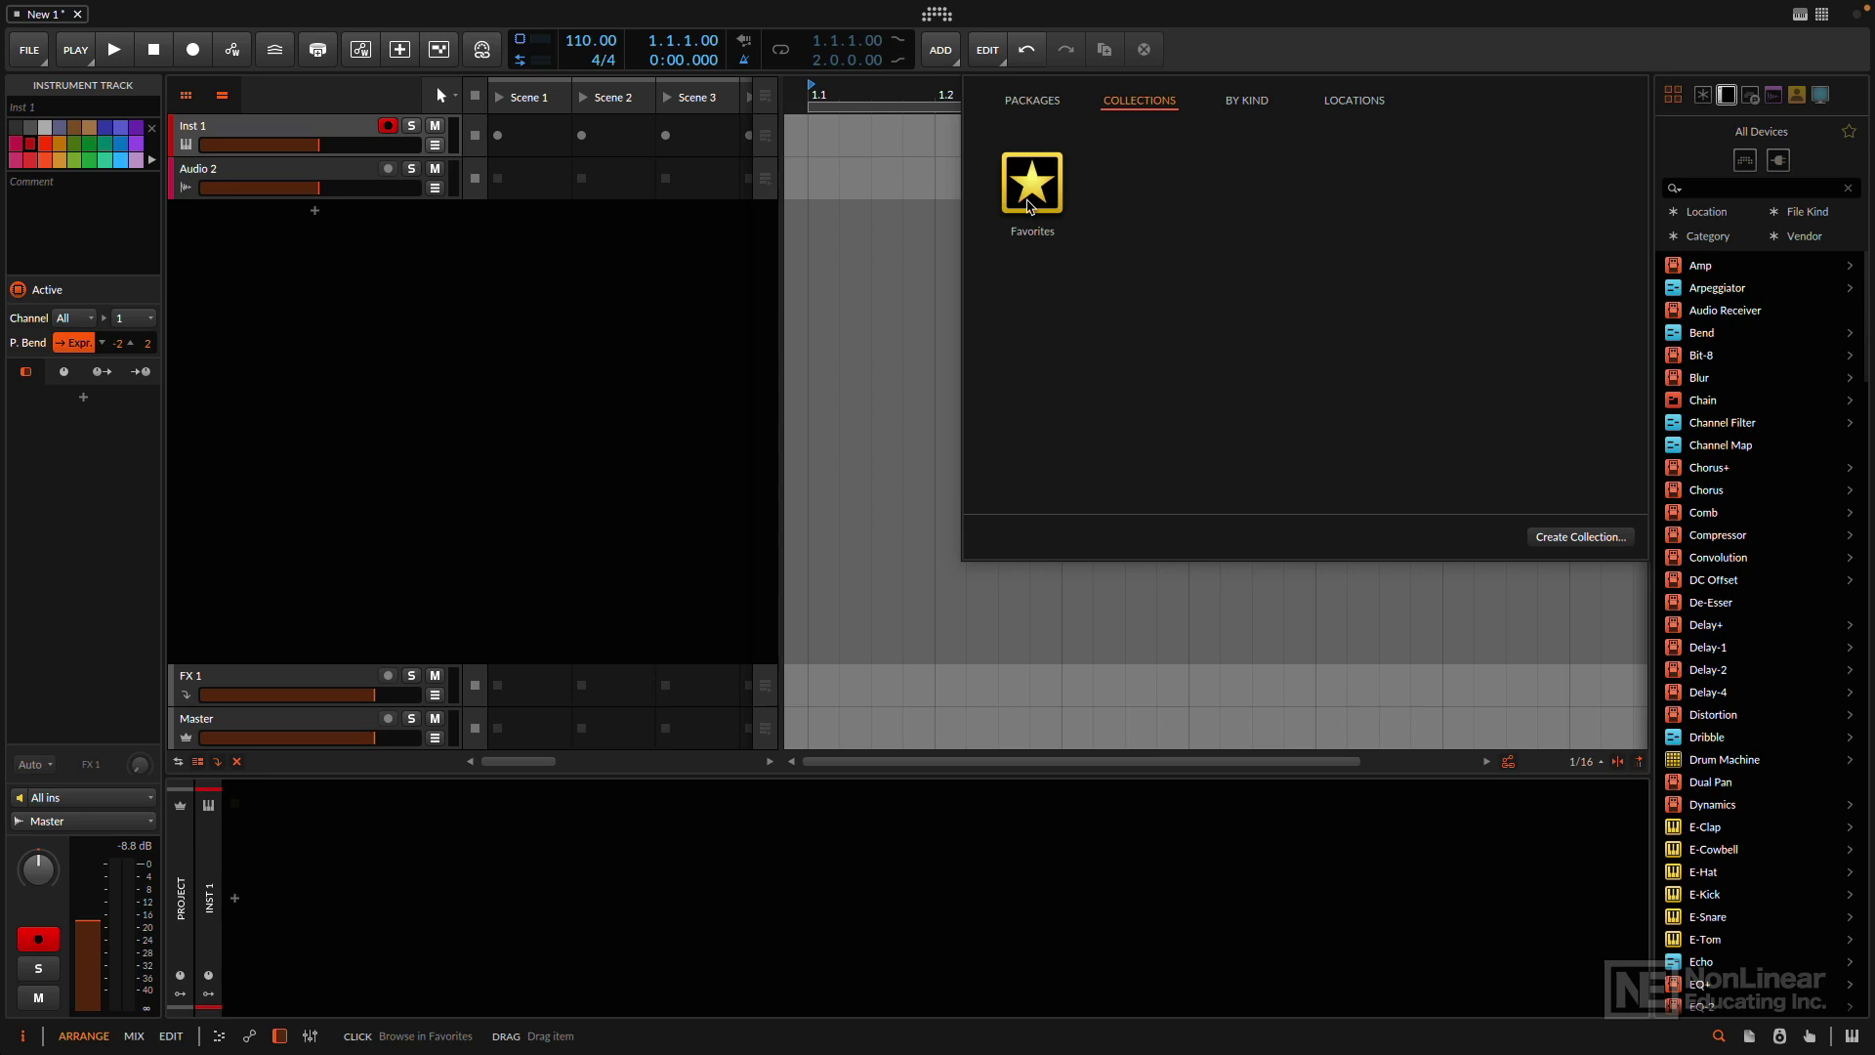
{"action": "left_click", "coordinate": [1249, 102]}
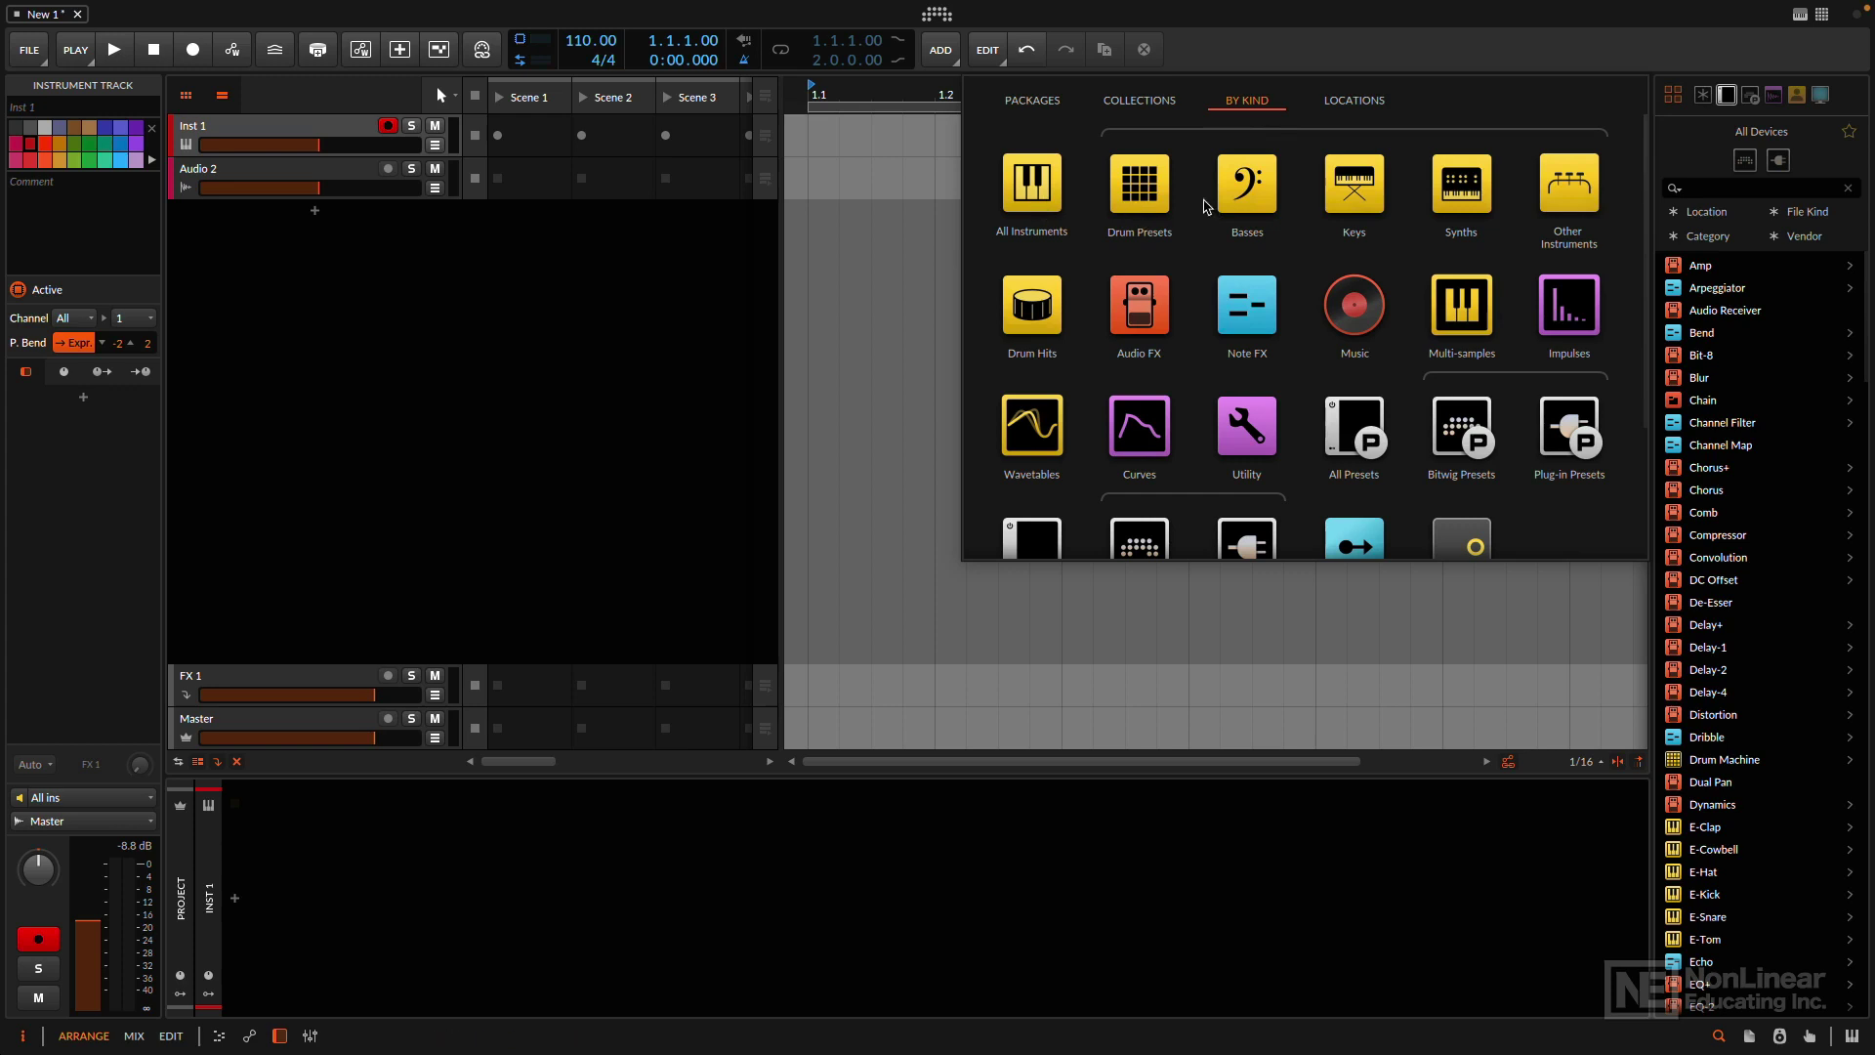
{"action": "left_click", "coordinate": [1673, 98]}
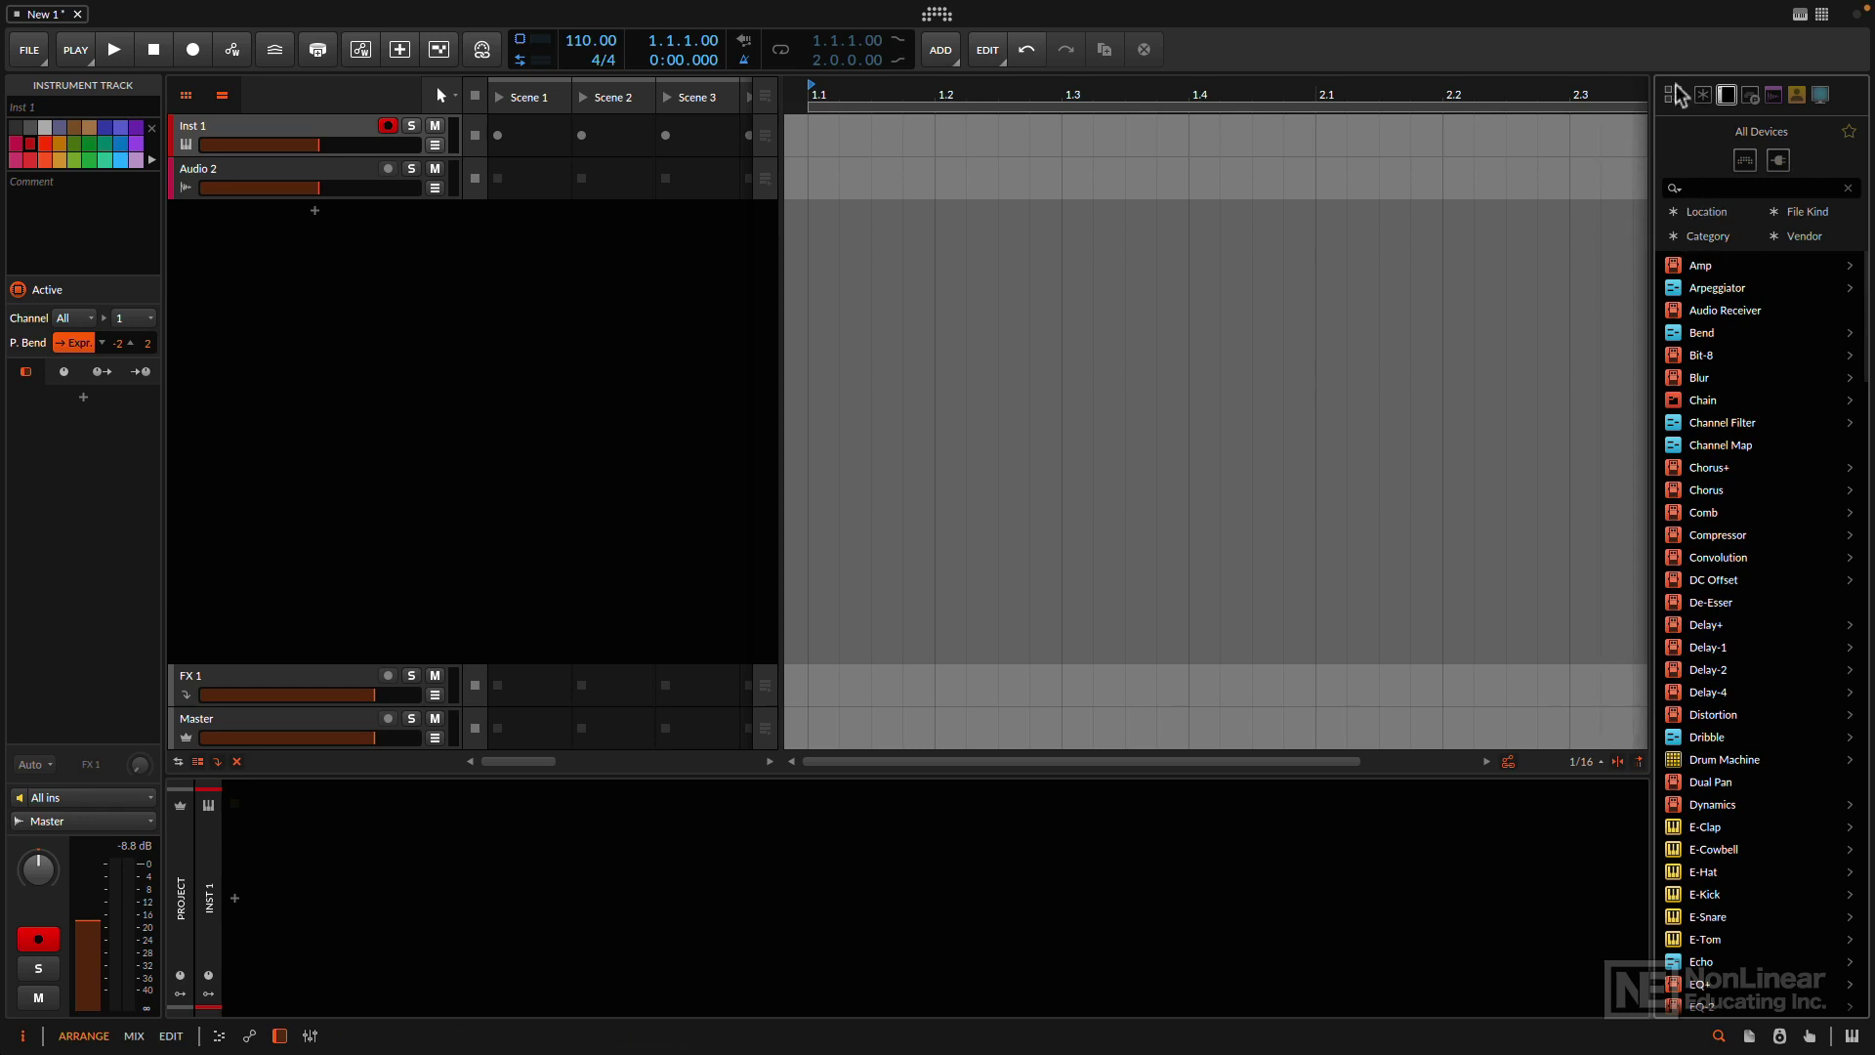
Step: Switch the side browser to Everything, hide it, and select the Inst 1 track
{"action": "left_click", "coordinate": [1703, 98]}
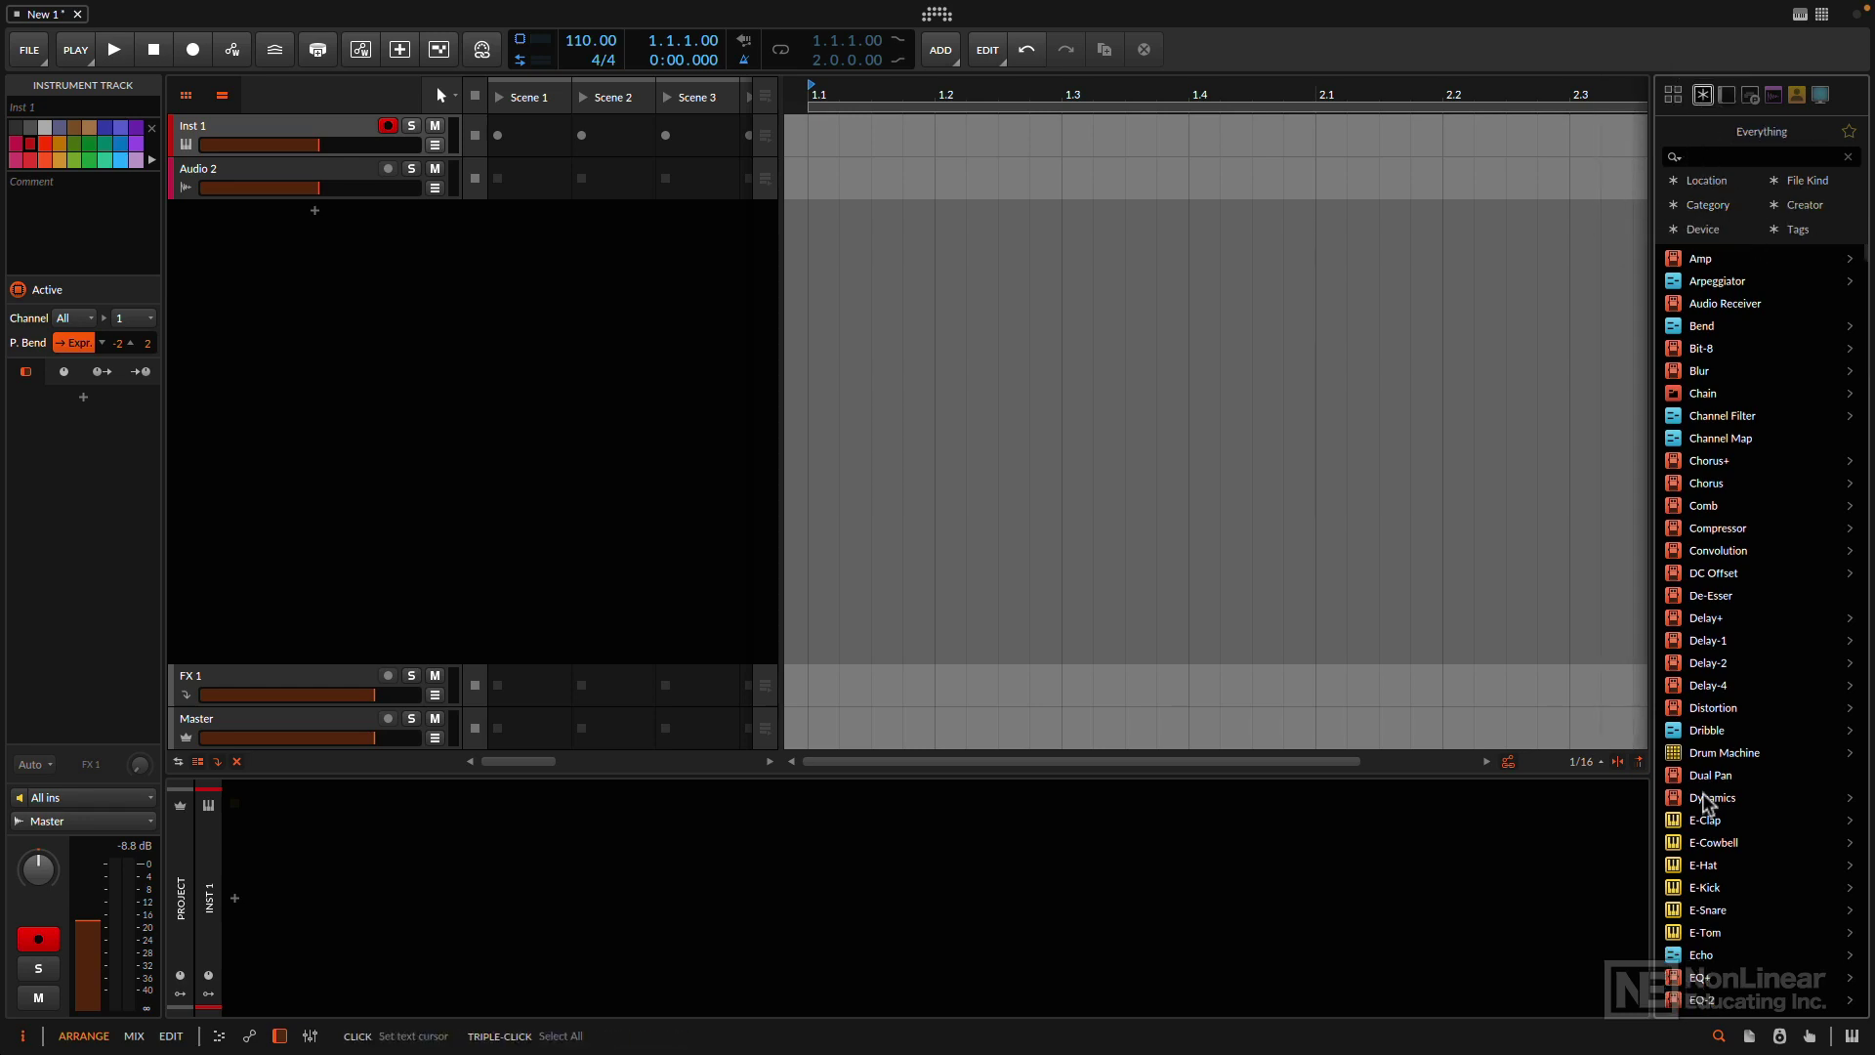
{"action": "left_click", "coordinate": [1718, 1036]}
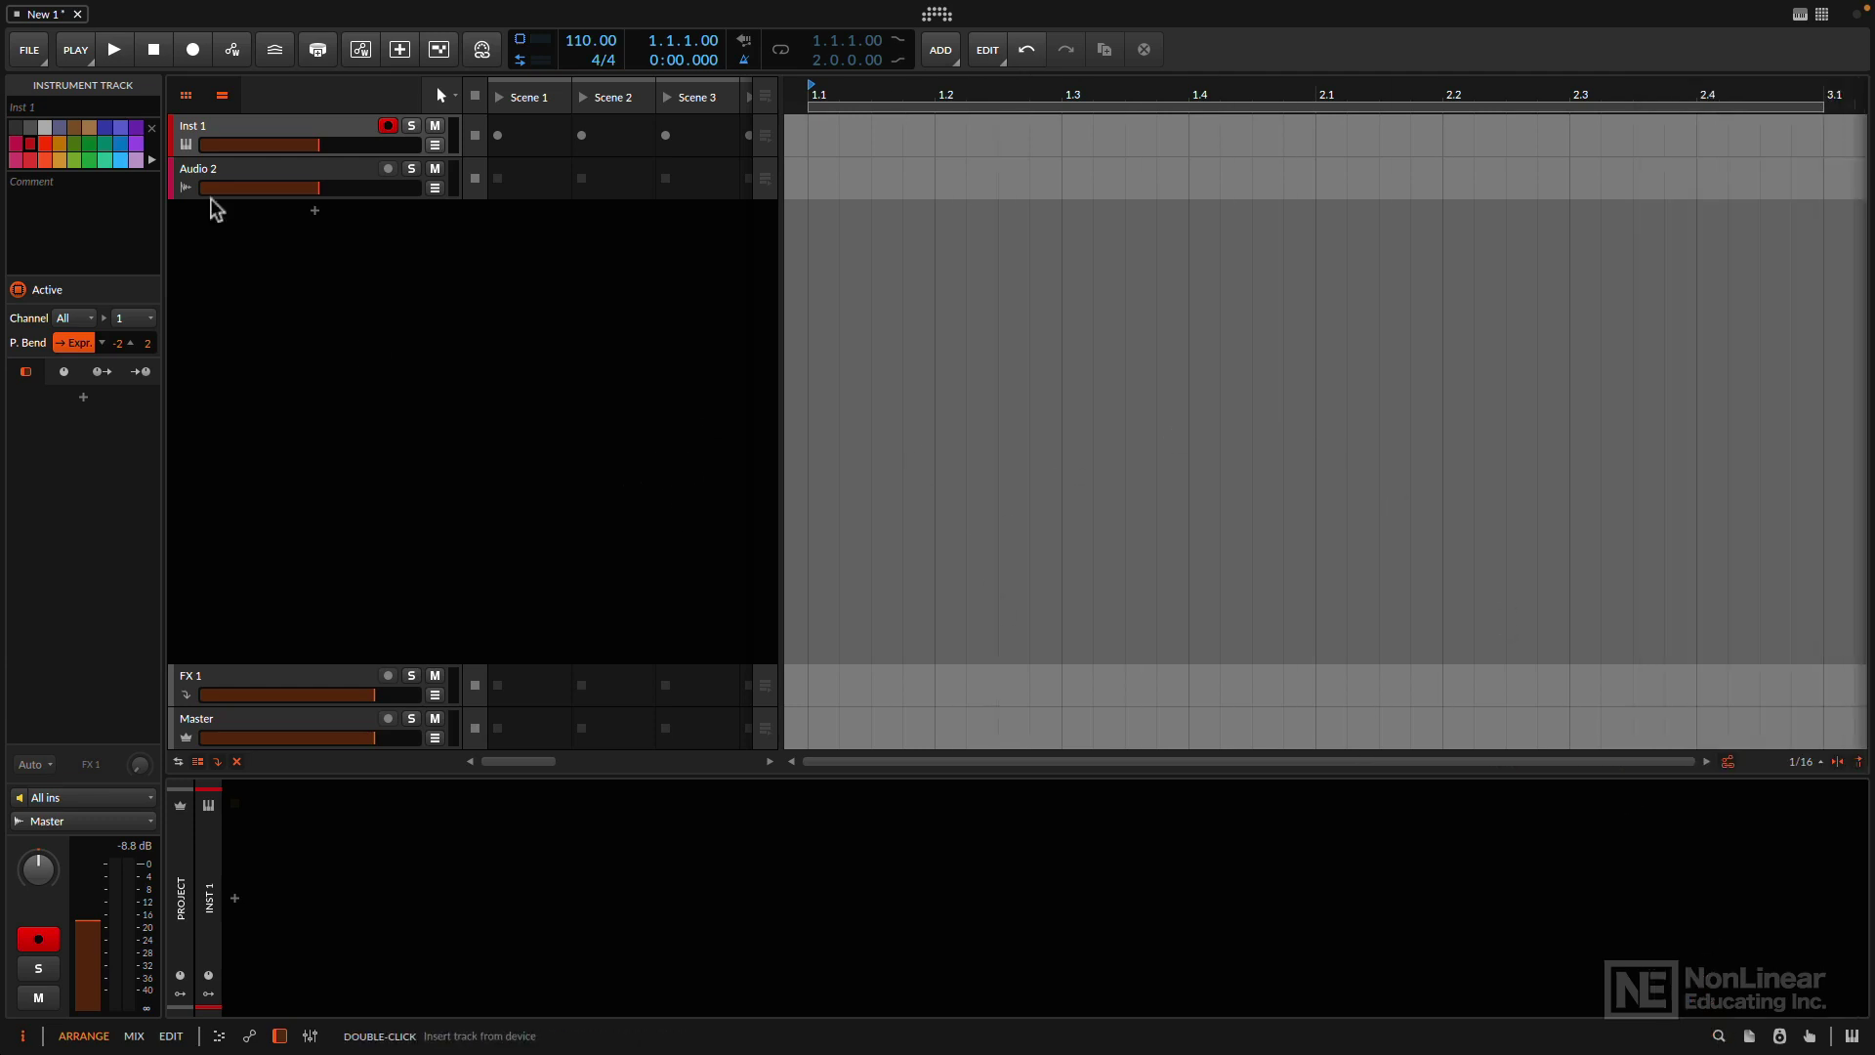
{"action": "left_click", "coordinate": [206, 124]}
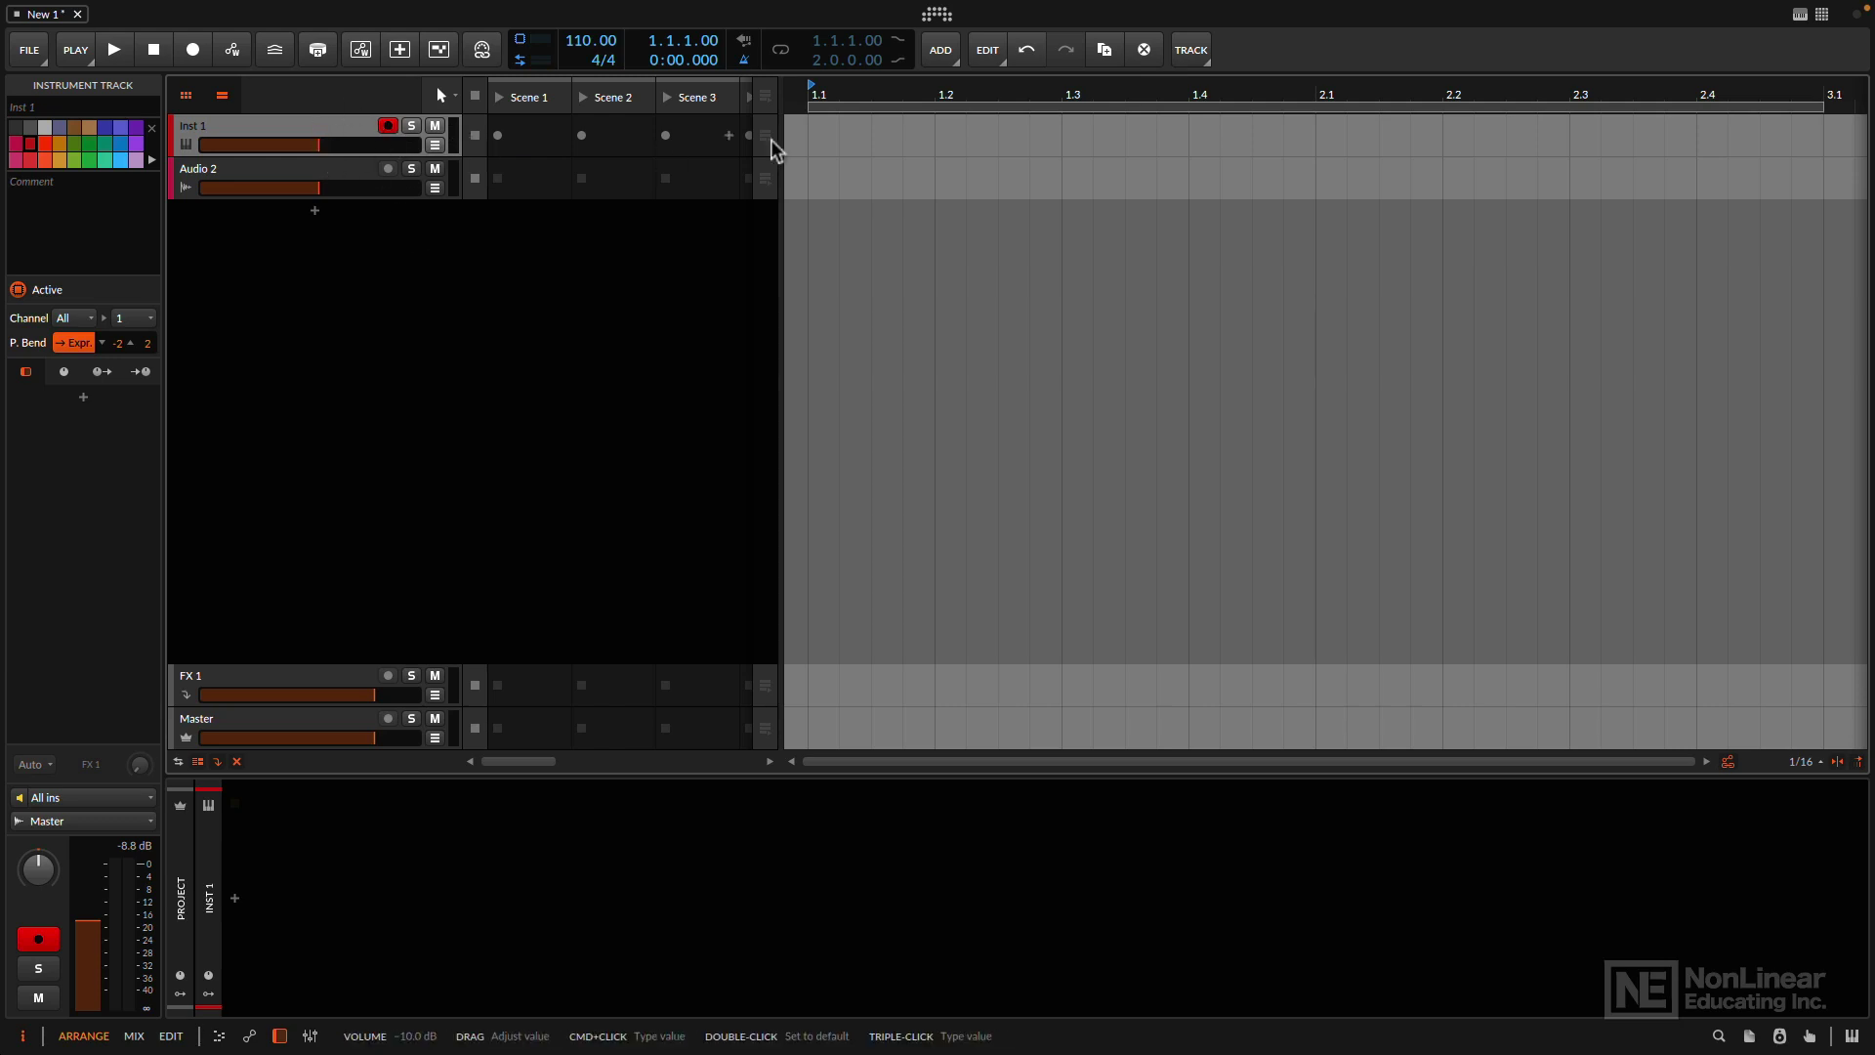
{"action": "left_click", "coordinate": [941, 57]}
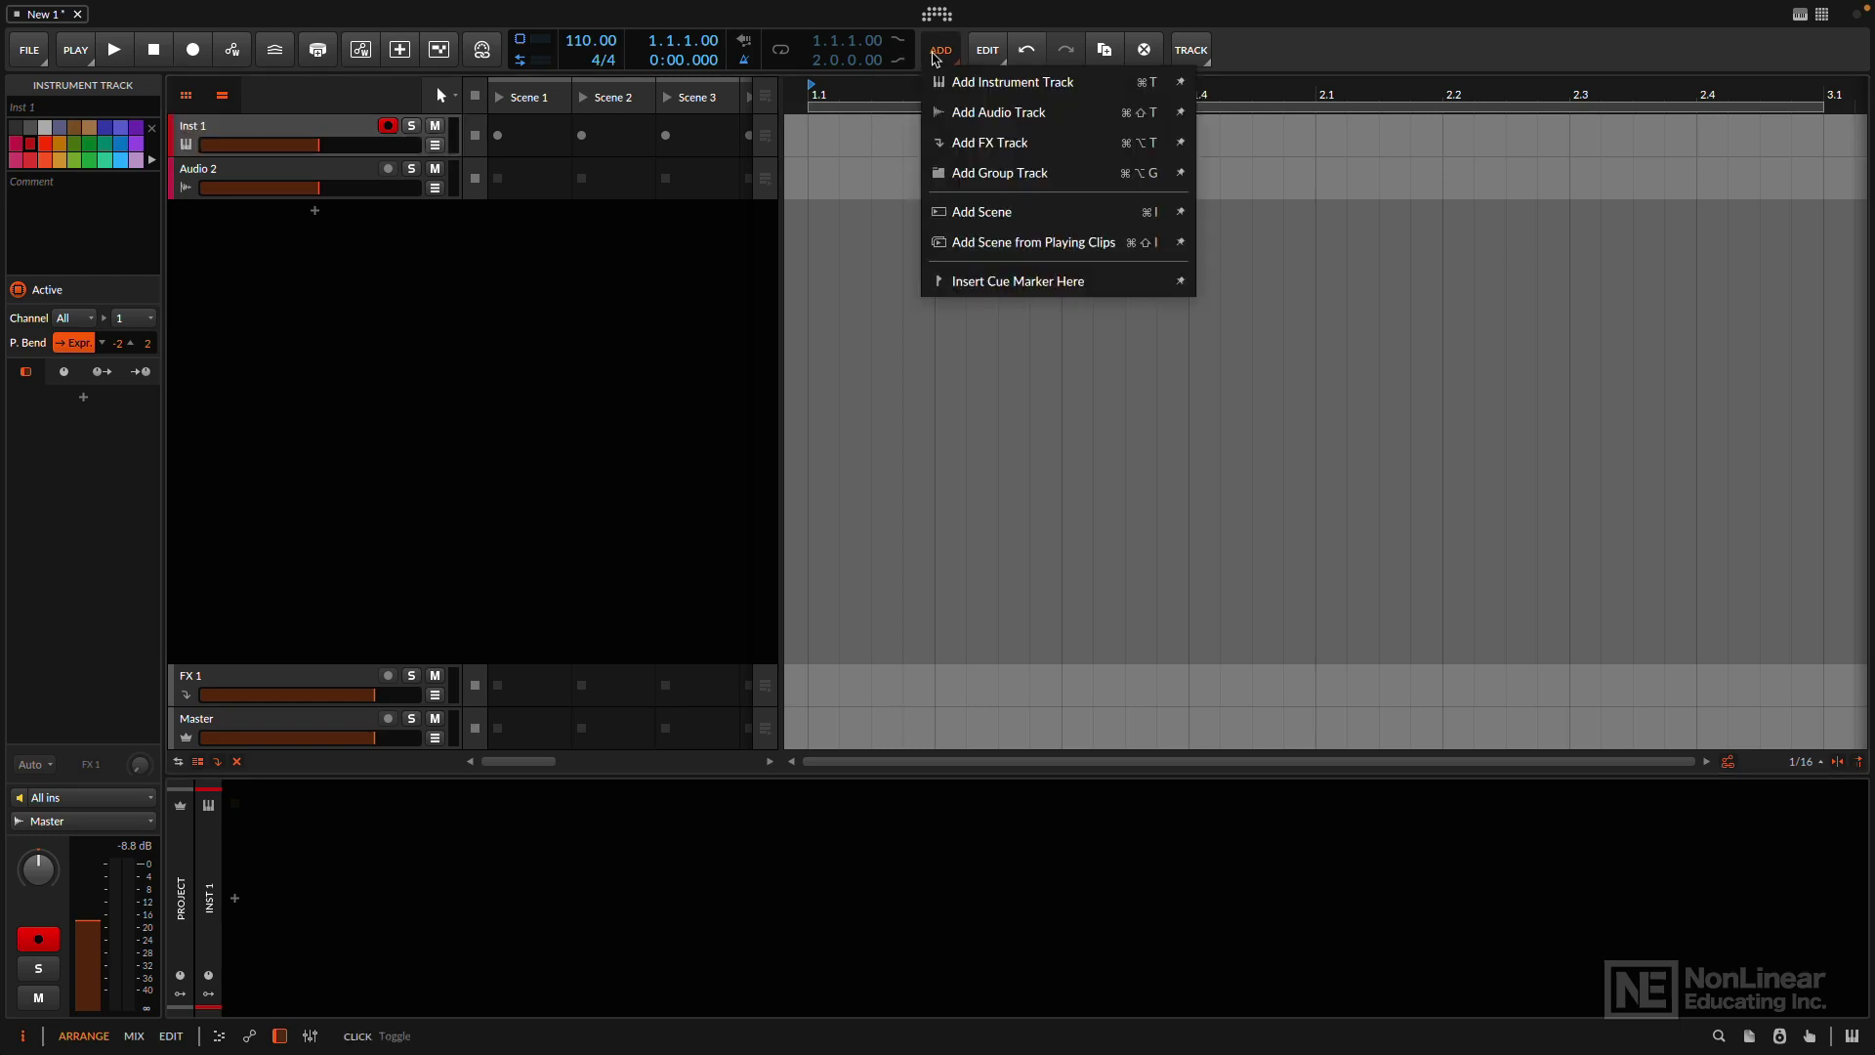
{"action": "left_click", "coordinate": [935, 59]}
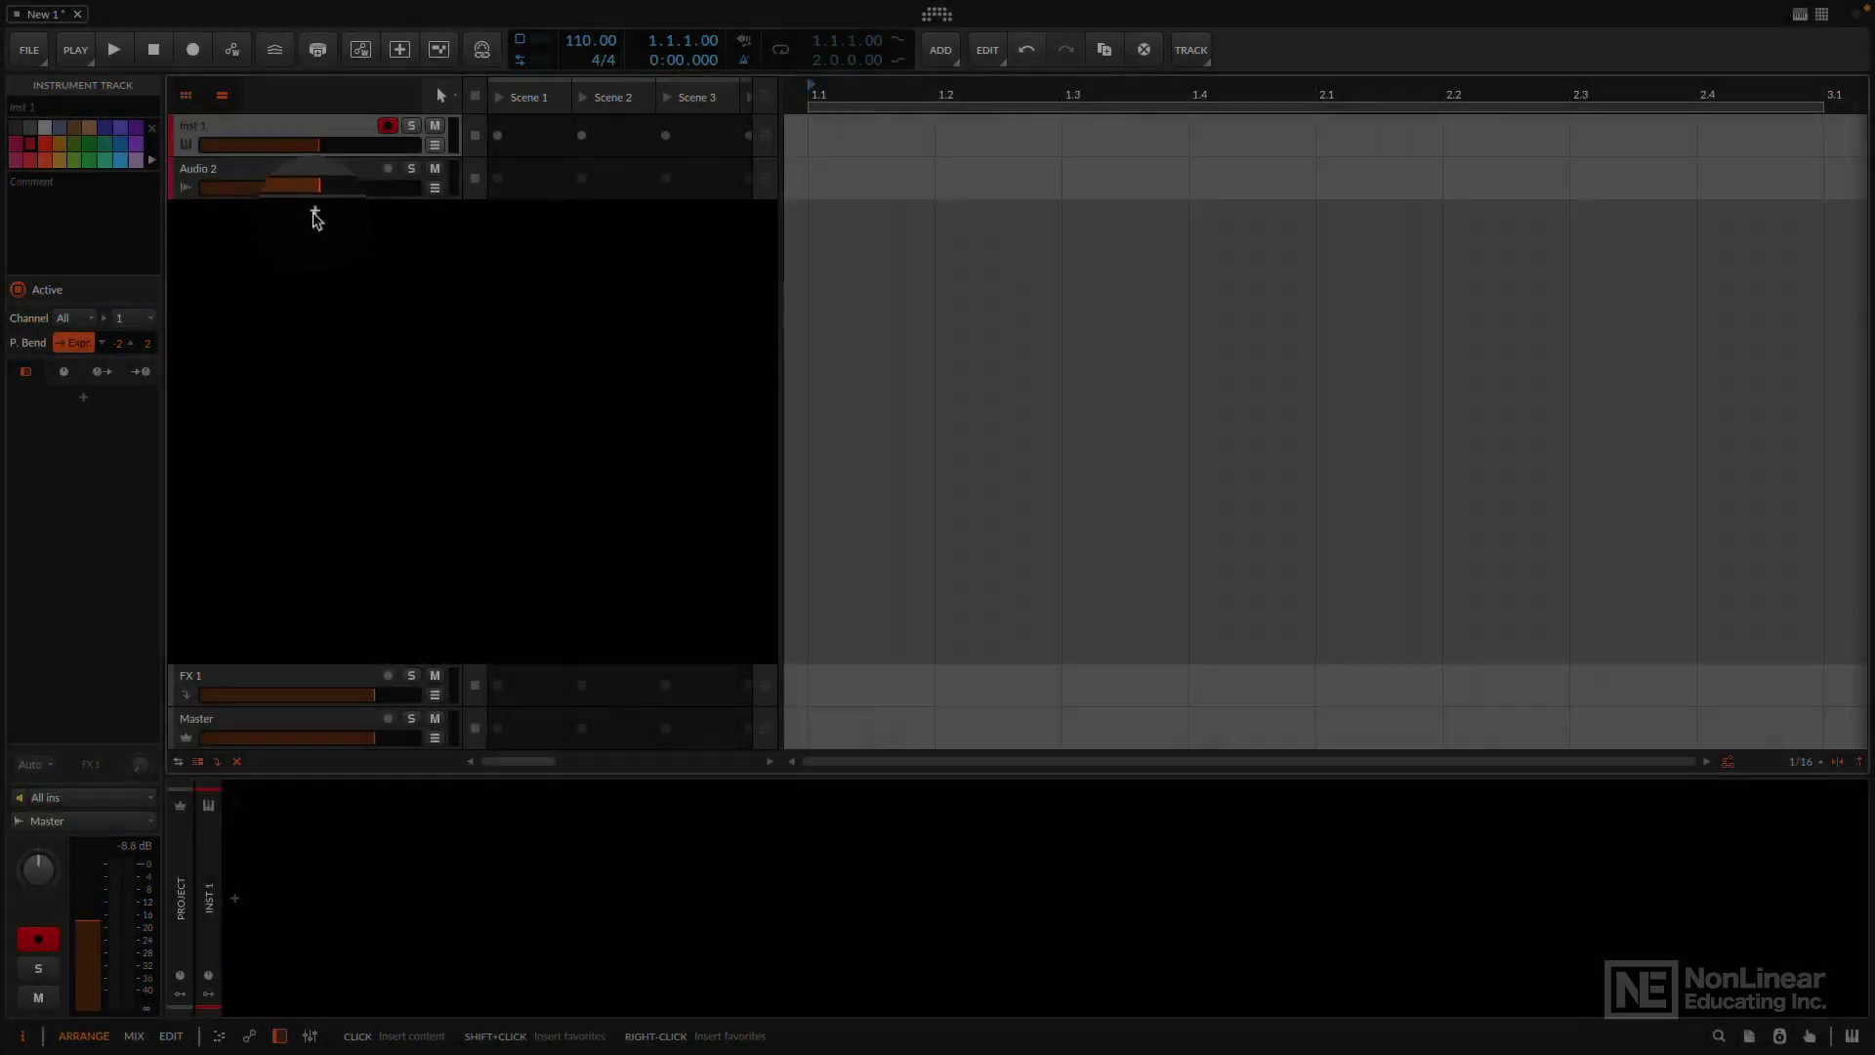
{"action": "left_click", "coordinate": [315, 212]}
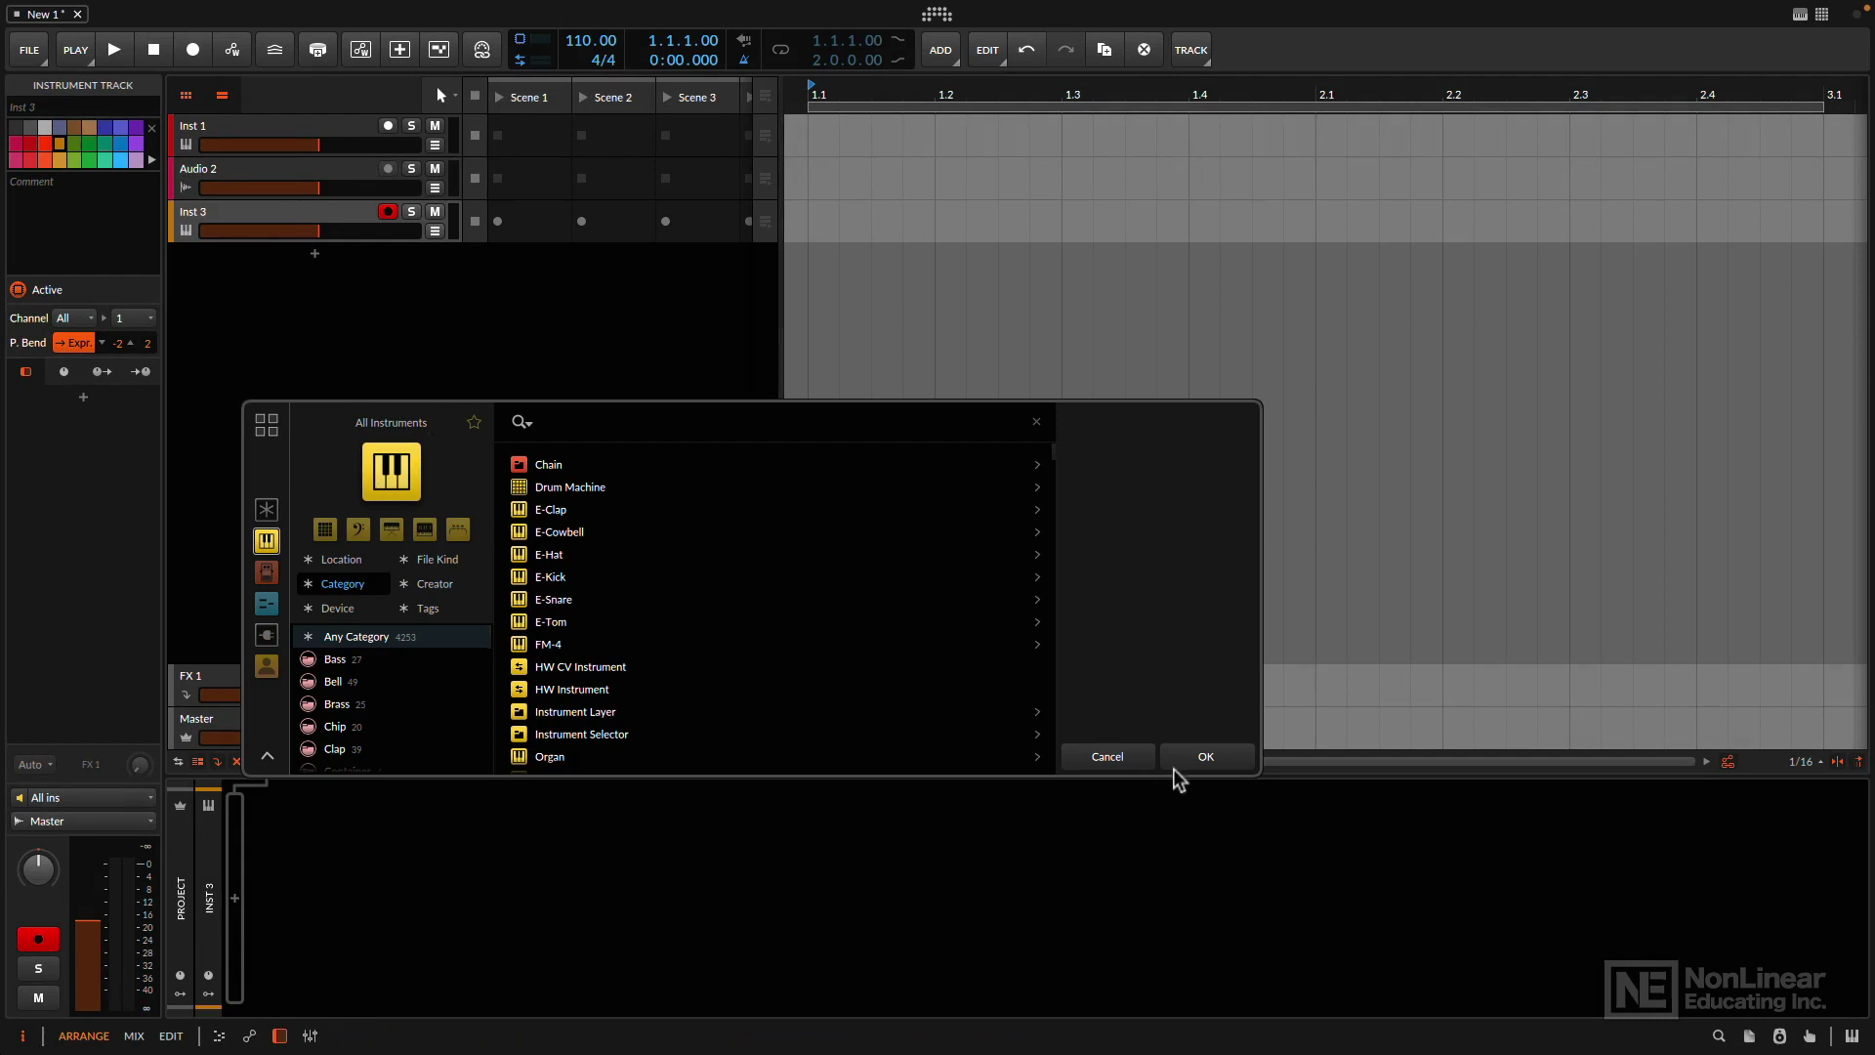
{"action": "left_click", "coordinate": [1115, 764]}
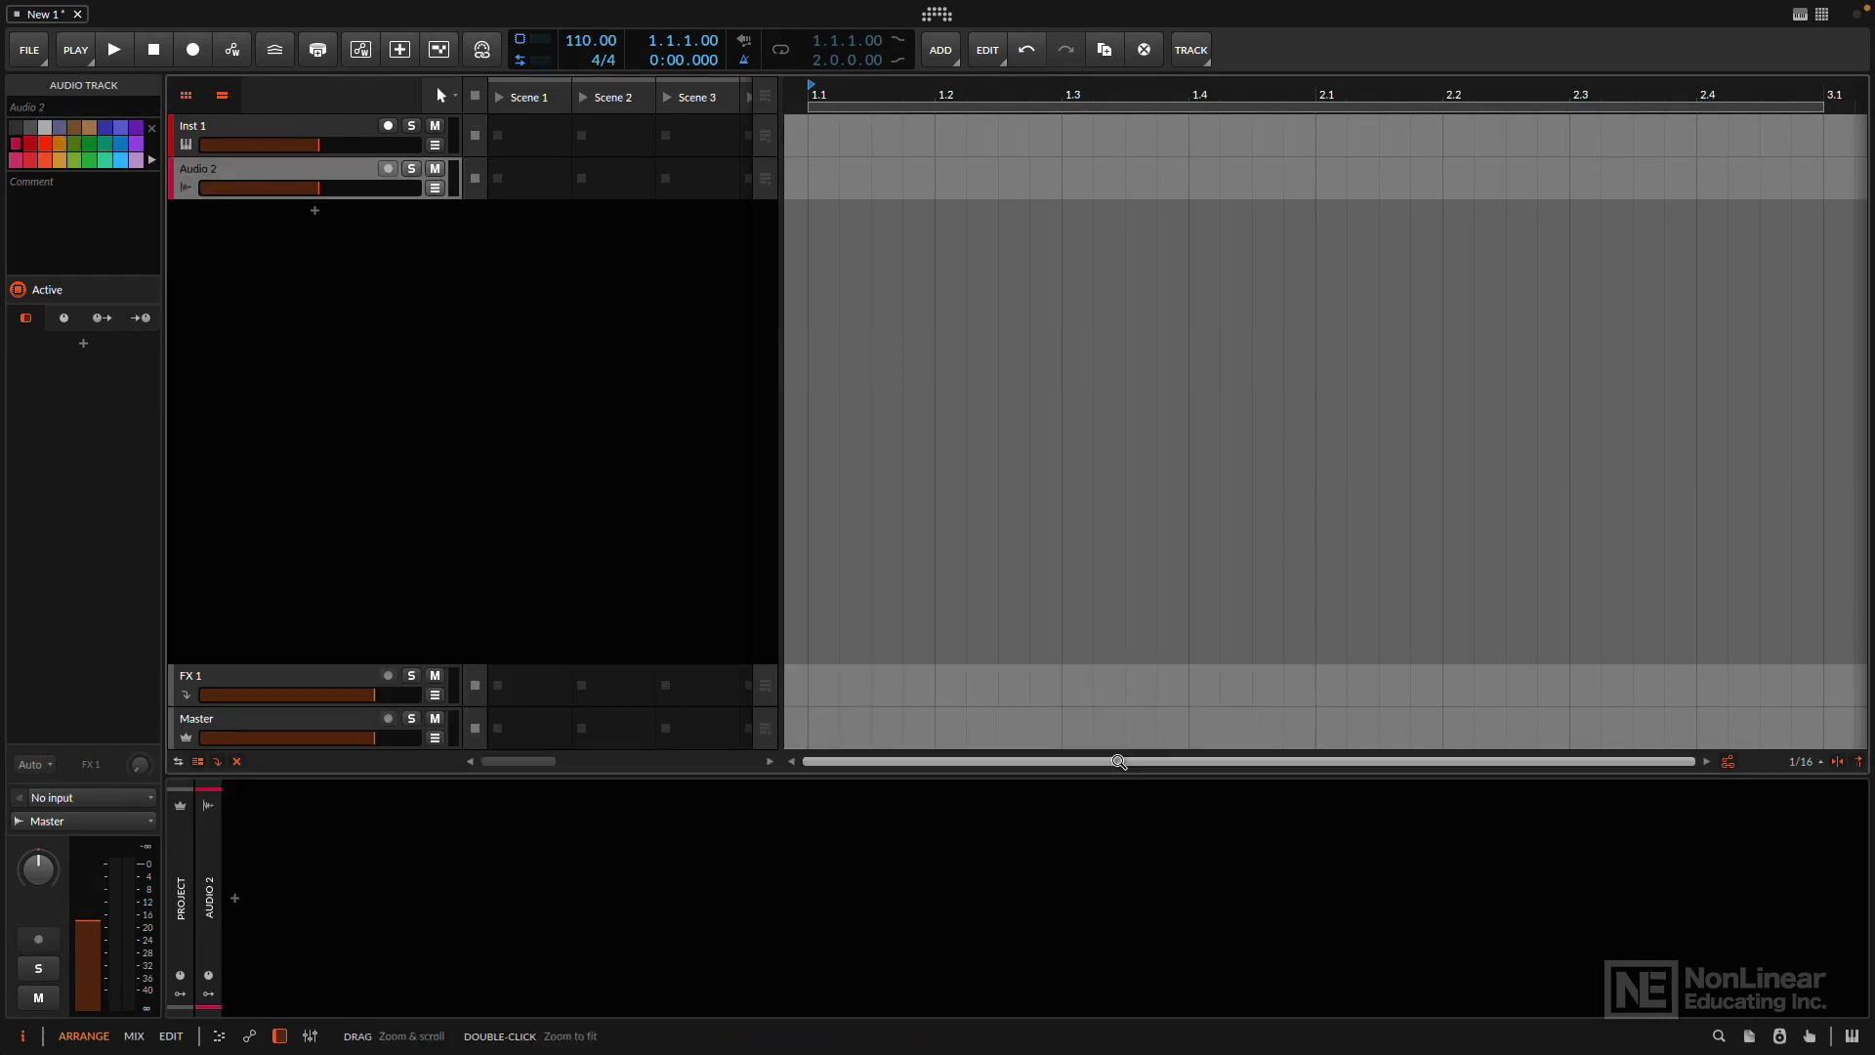
{"action": "left_click", "coordinate": [203, 123]}
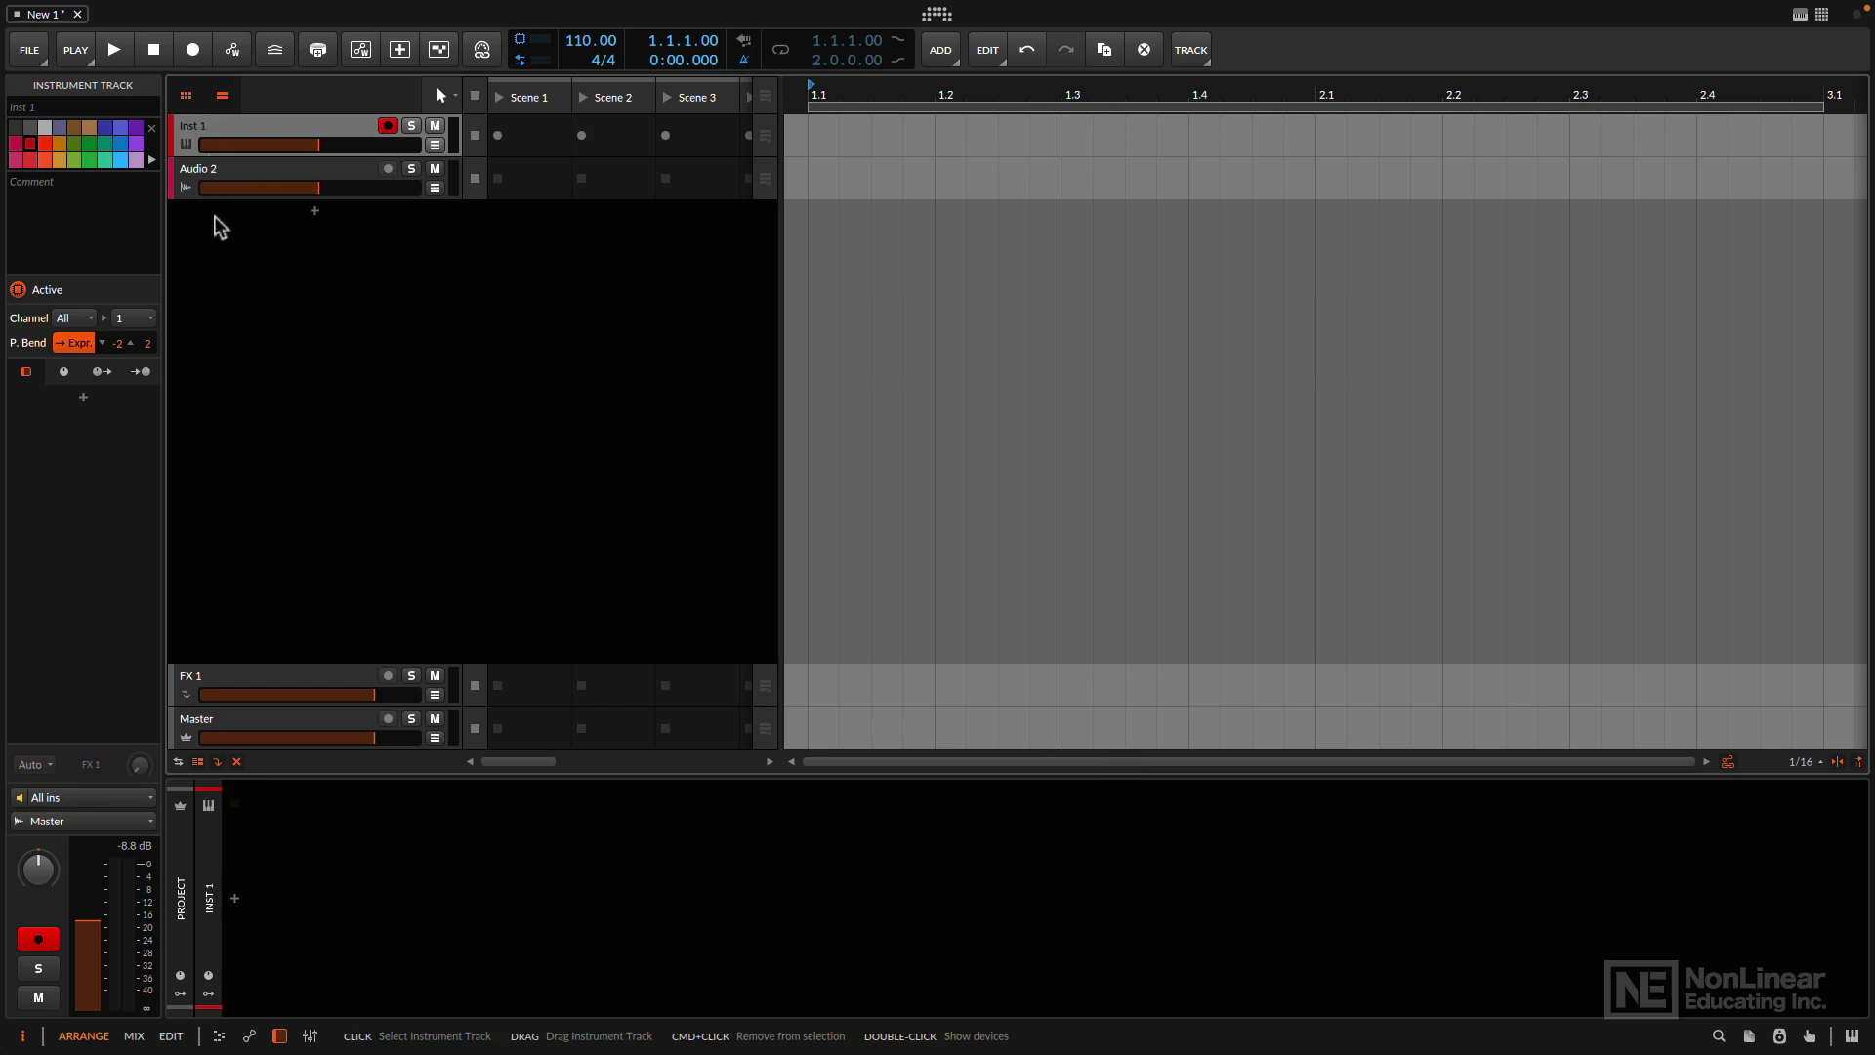
{"action": "left_click", "coordinate": [273, 880]}
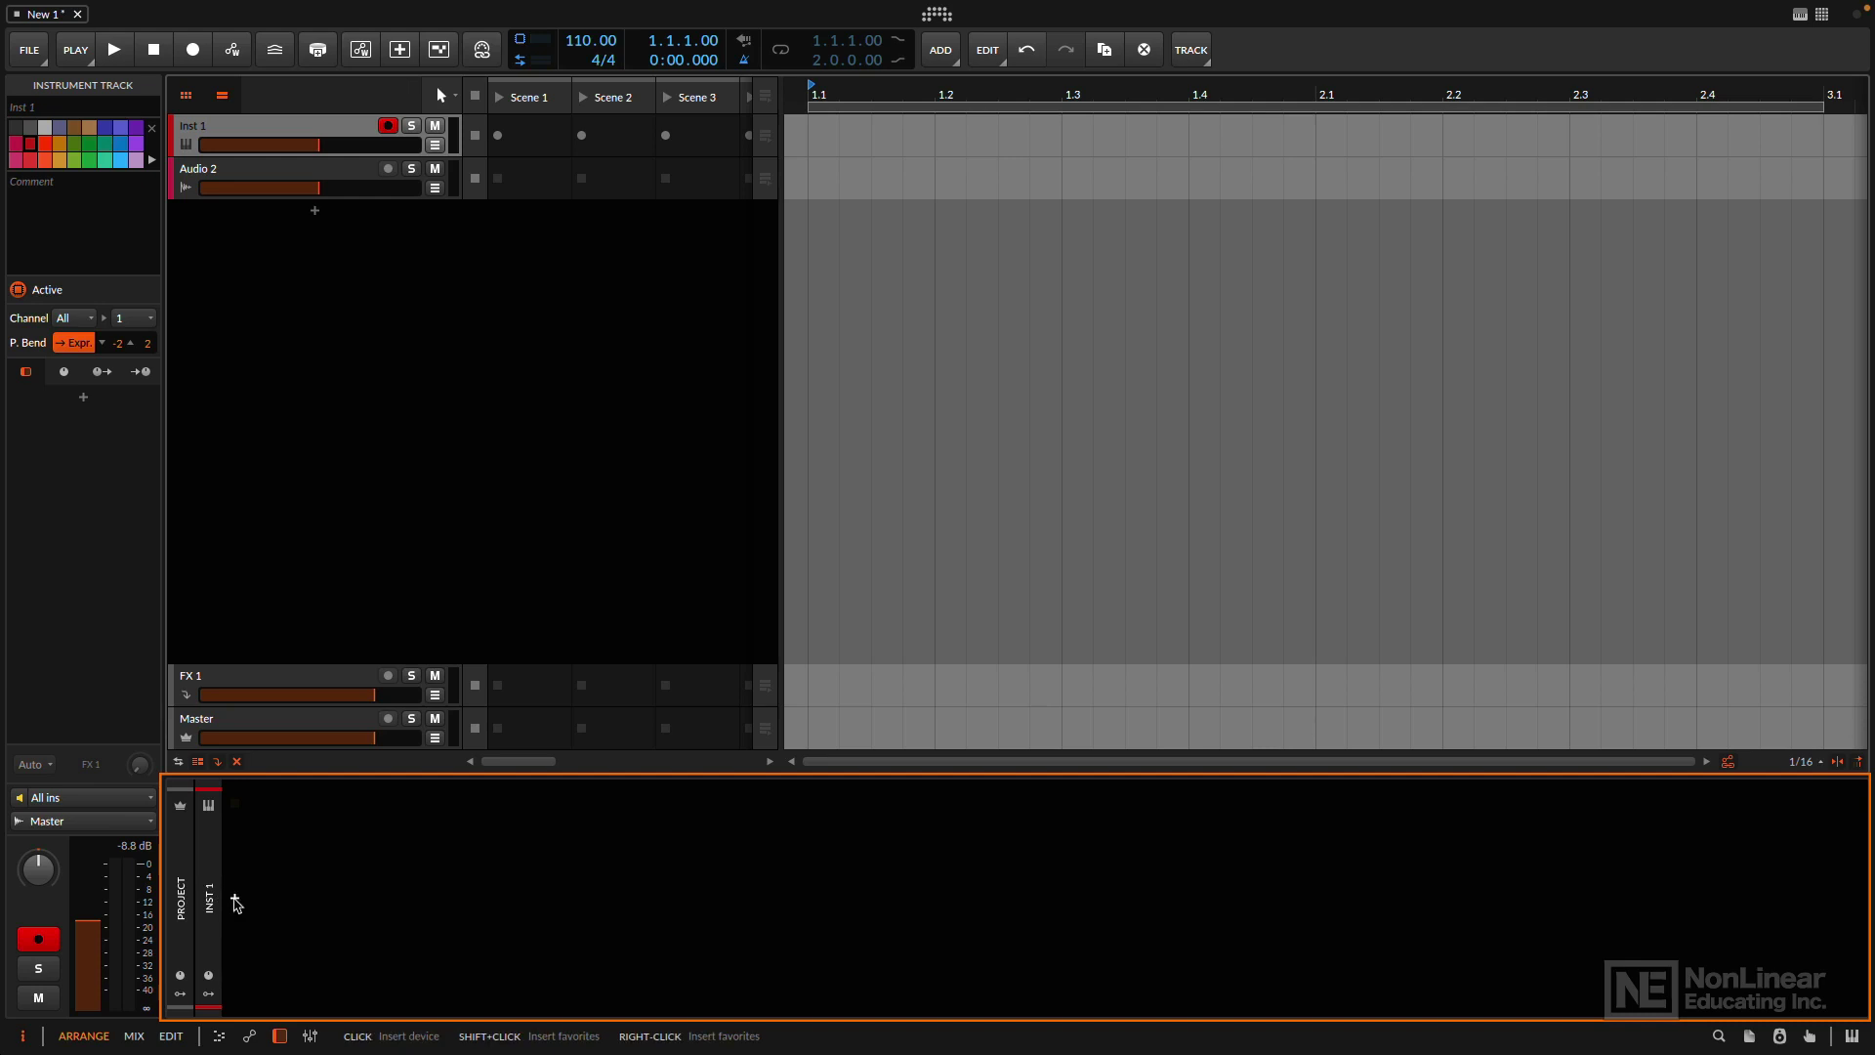
{"action": "left_click", "coordinate": [236, 900]}
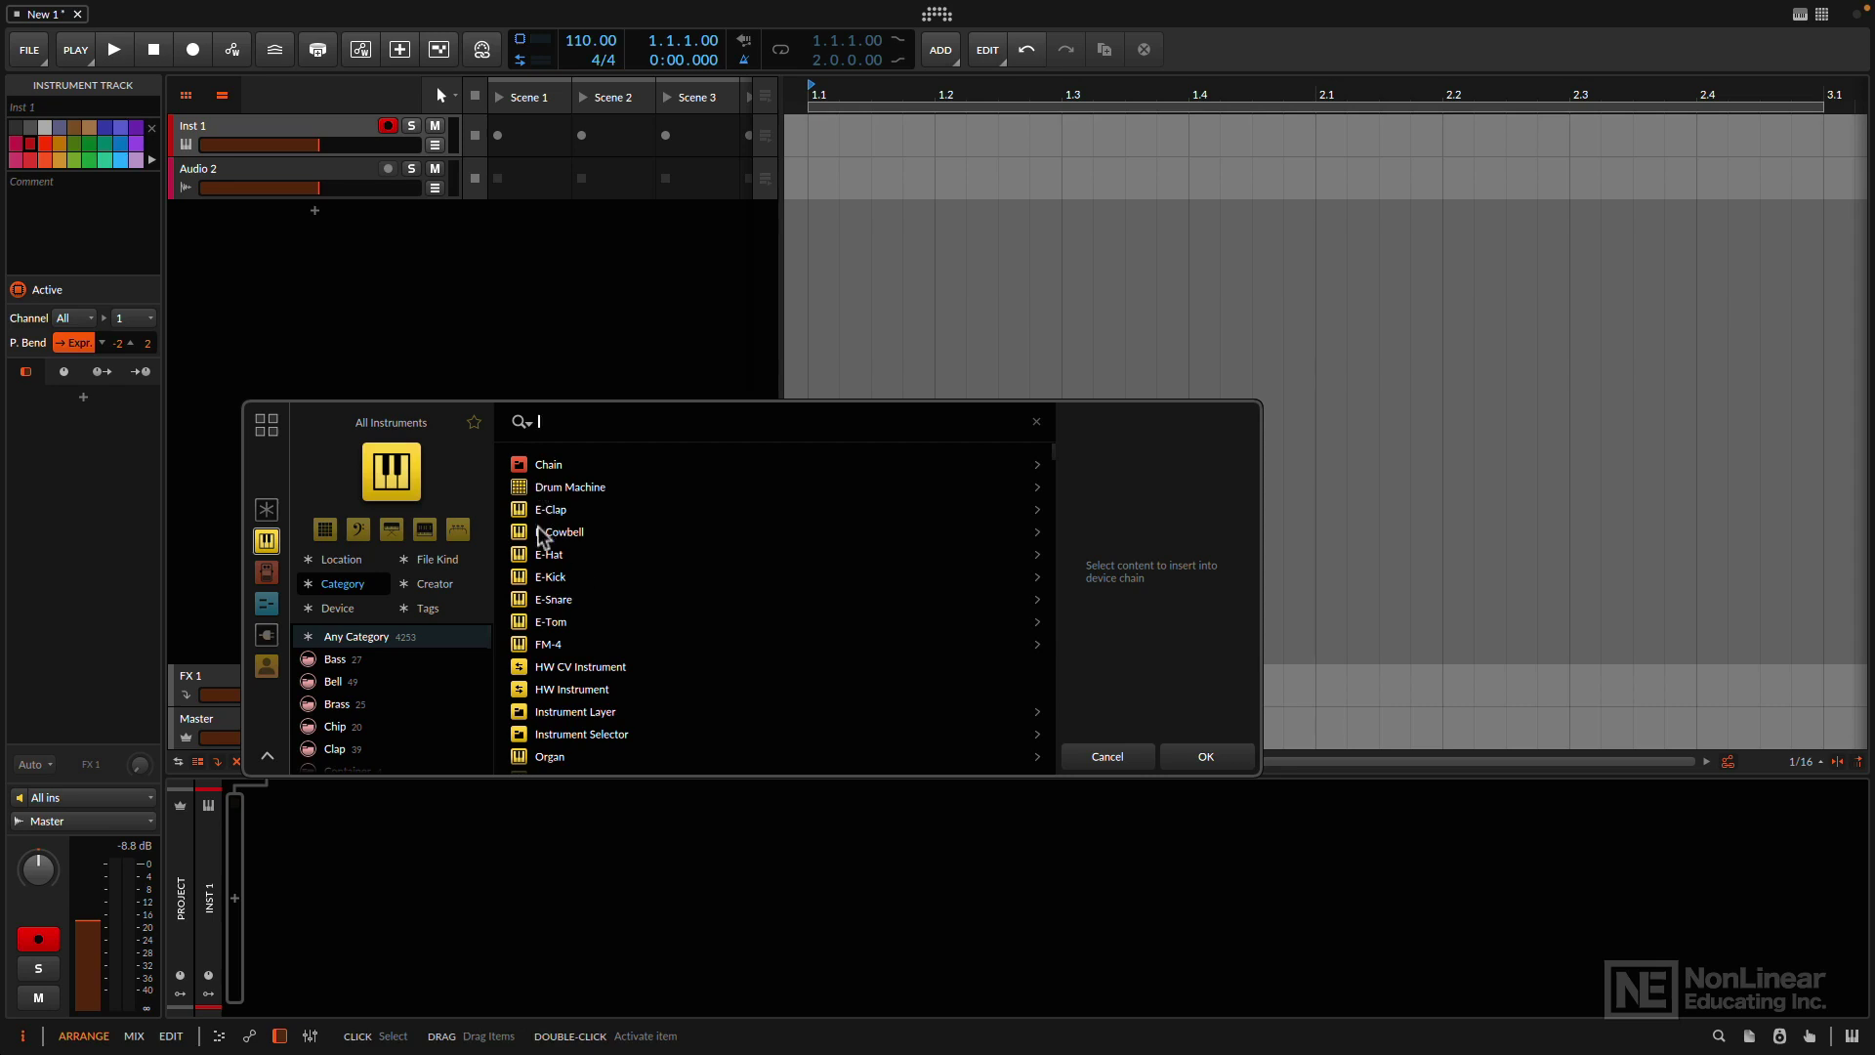
{"action": "scroll", "coordinate": [549, 586], "scroll_direction": "down", "scroll_amount": 3}
{"action": "scroll", "coordinate": [549, 589], "scroll_direction": "down", "scroll_amount": 4}
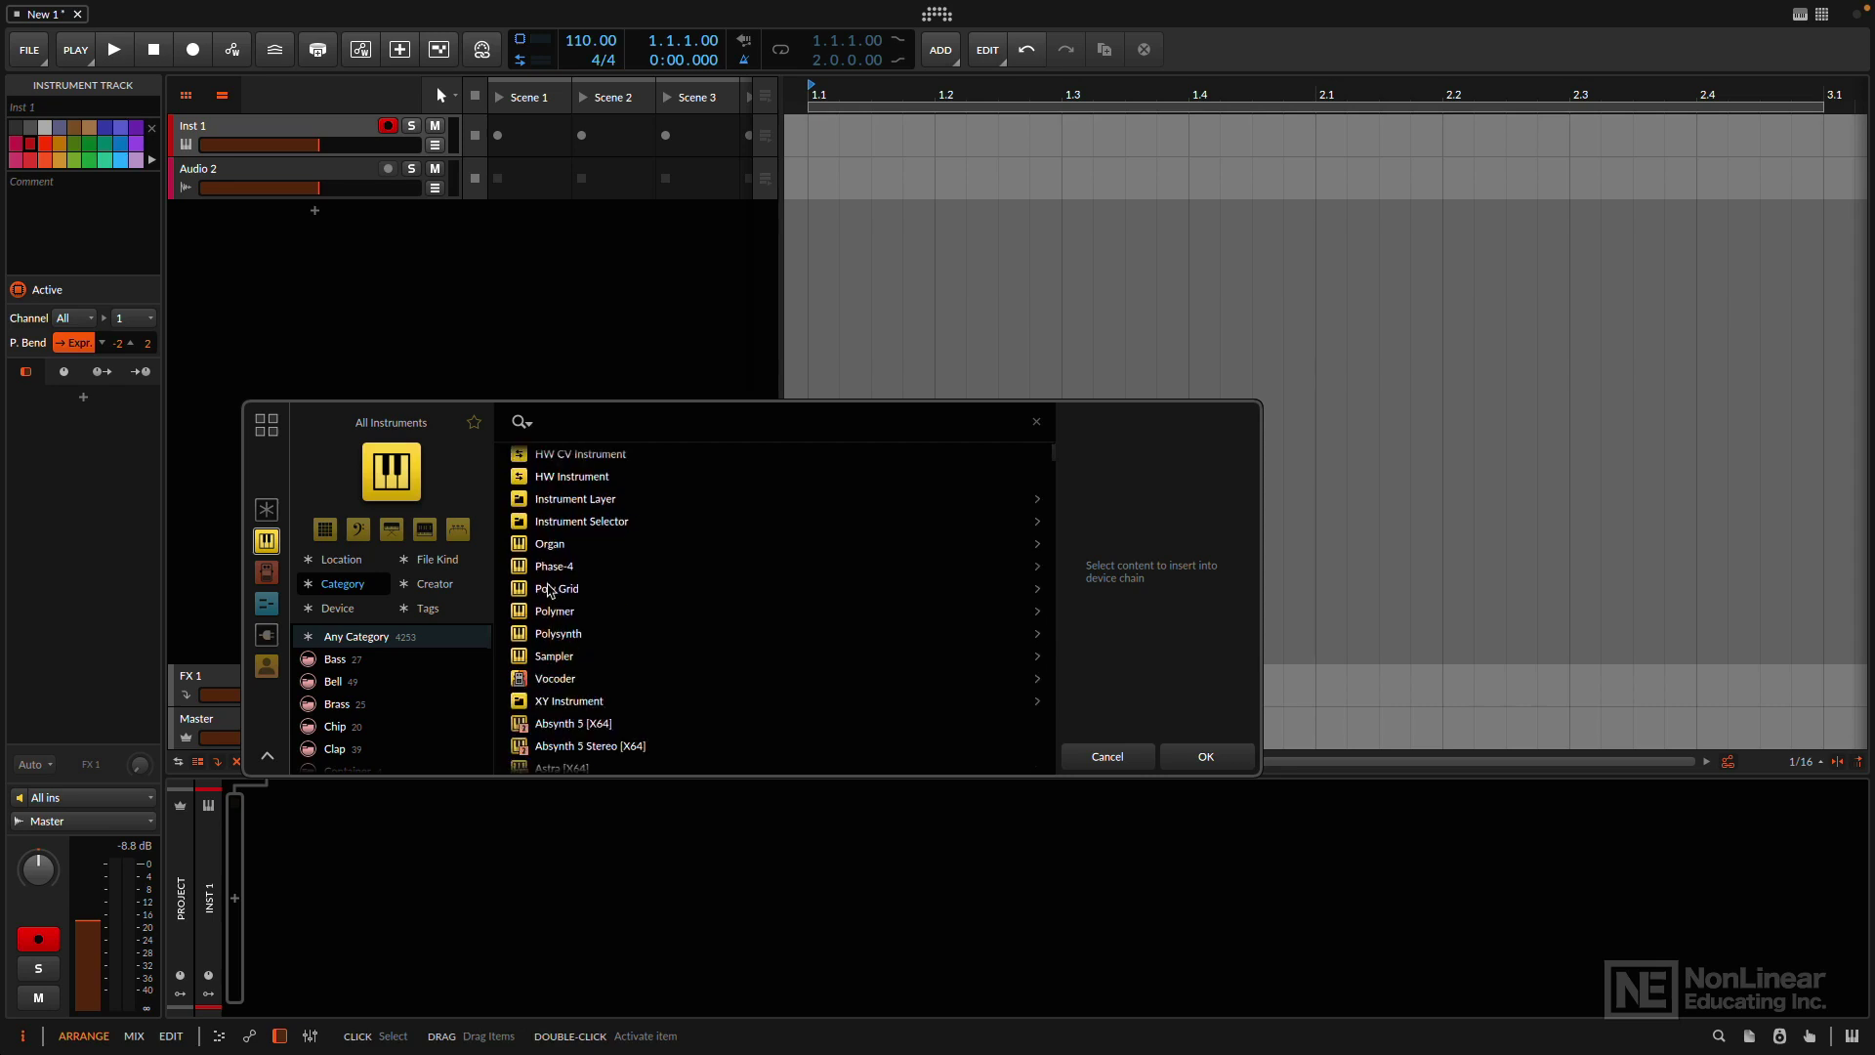
{"action": "scroll", "coordinate": [548, 589], "scroll_direction": "down", "scroll_amount": 4}
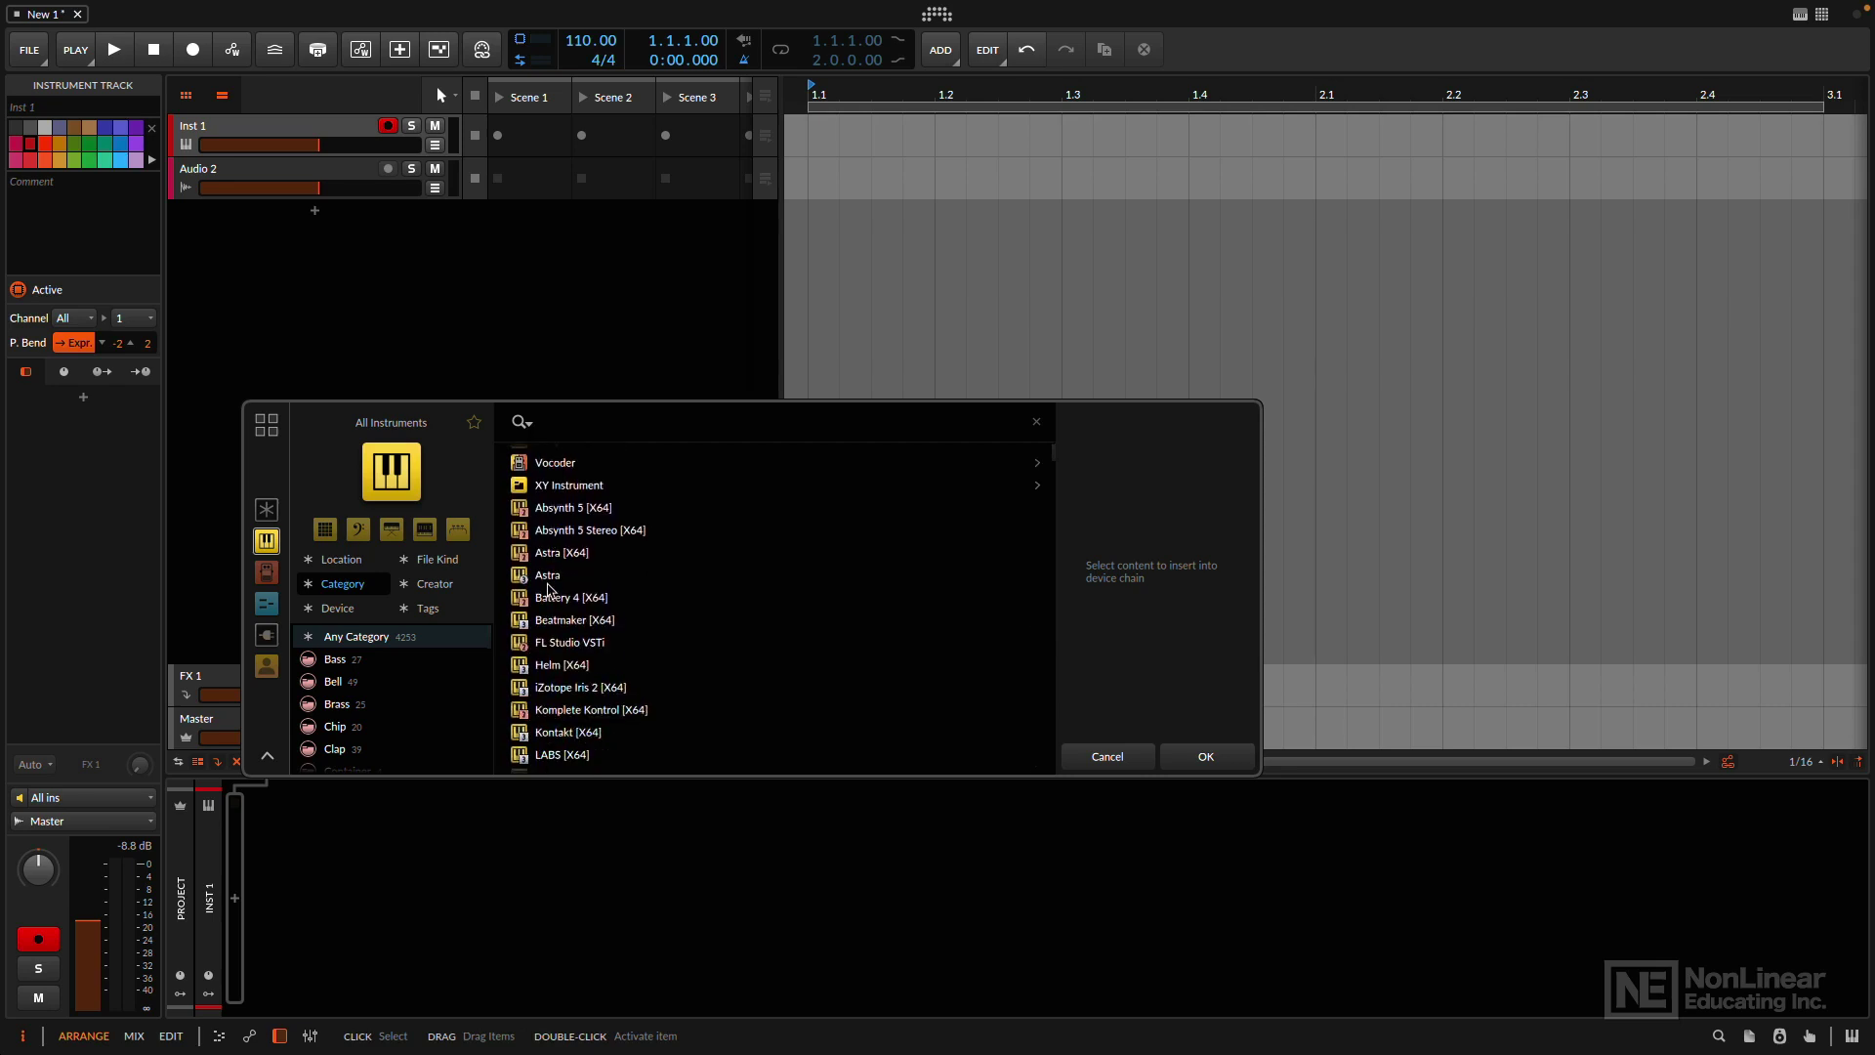
{"action": "scroll", "coordinate": [549, 589], "scroll_direction": "up", "scroll_amount": 10}
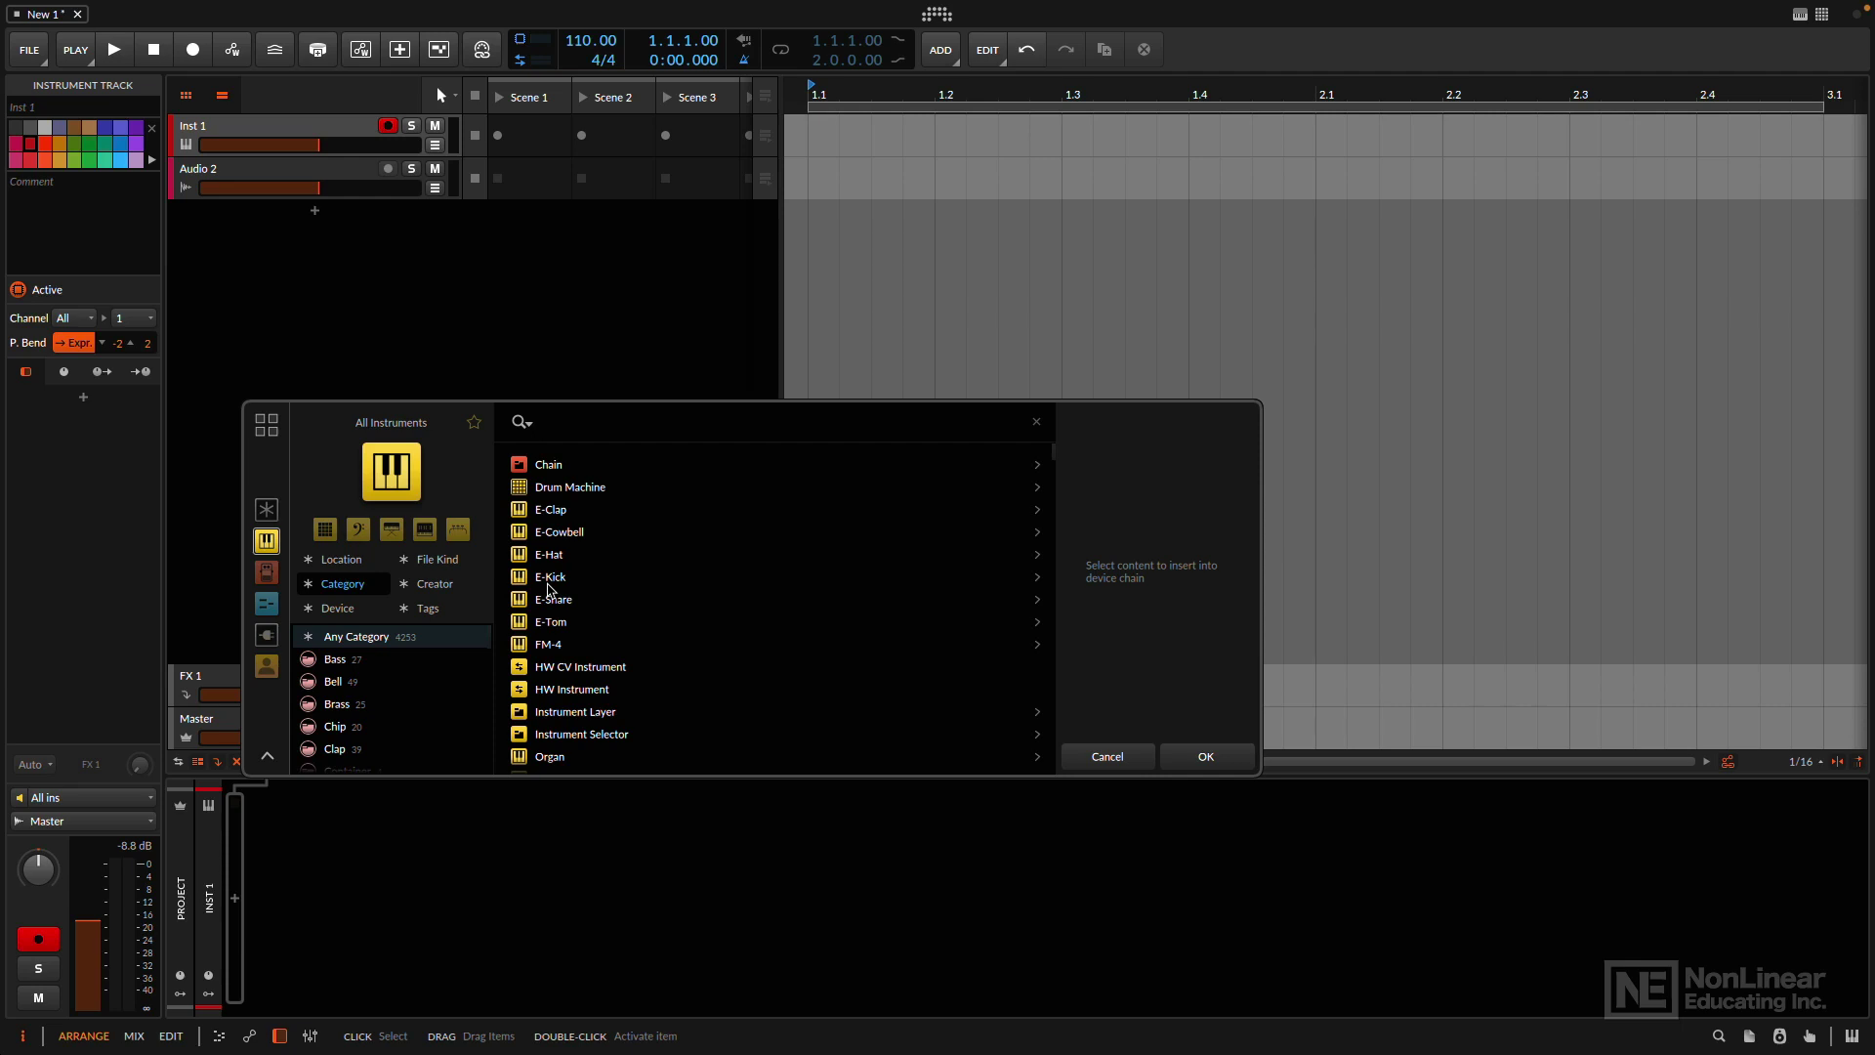
{"action": "scroll", "coordinate": [565, 639], "scroll_direction": "down", "scroll_amount": 2}
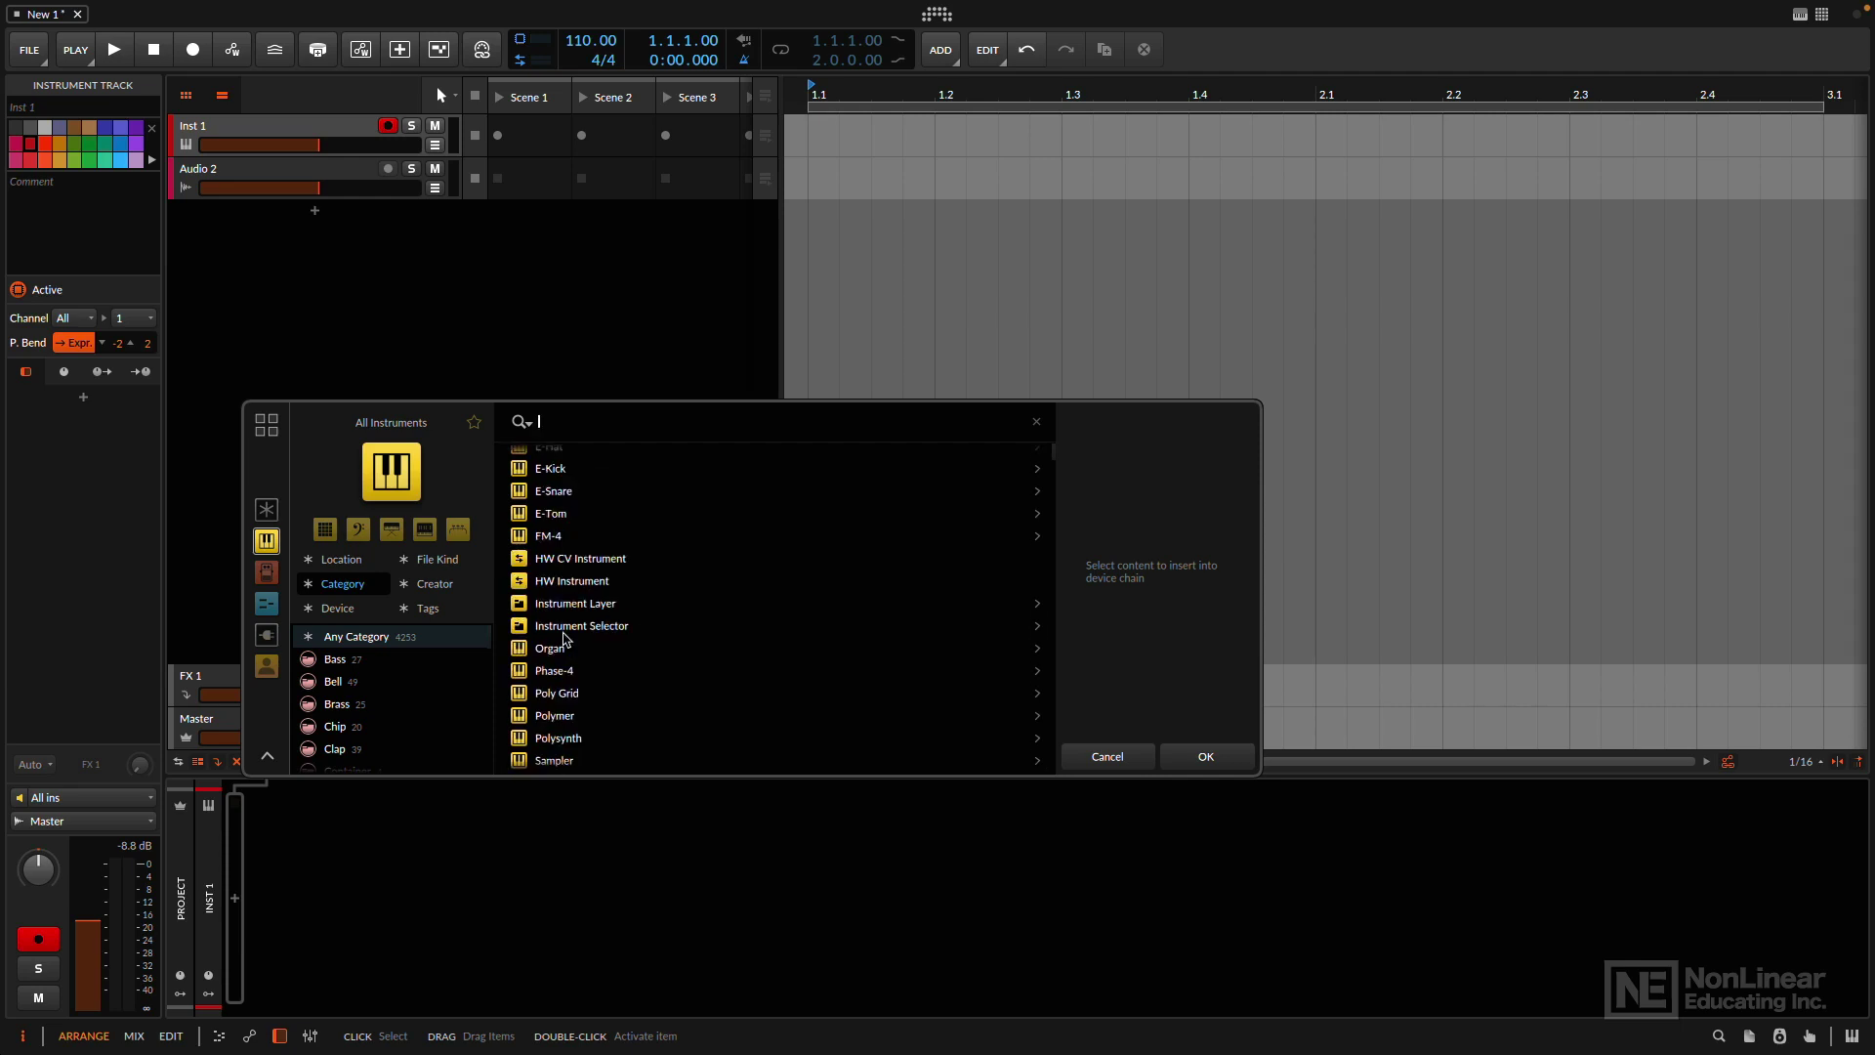
{"action": "scroll", "coordinate": [565, 640], "scroll_direction": "up", "scroll_amount": 2}
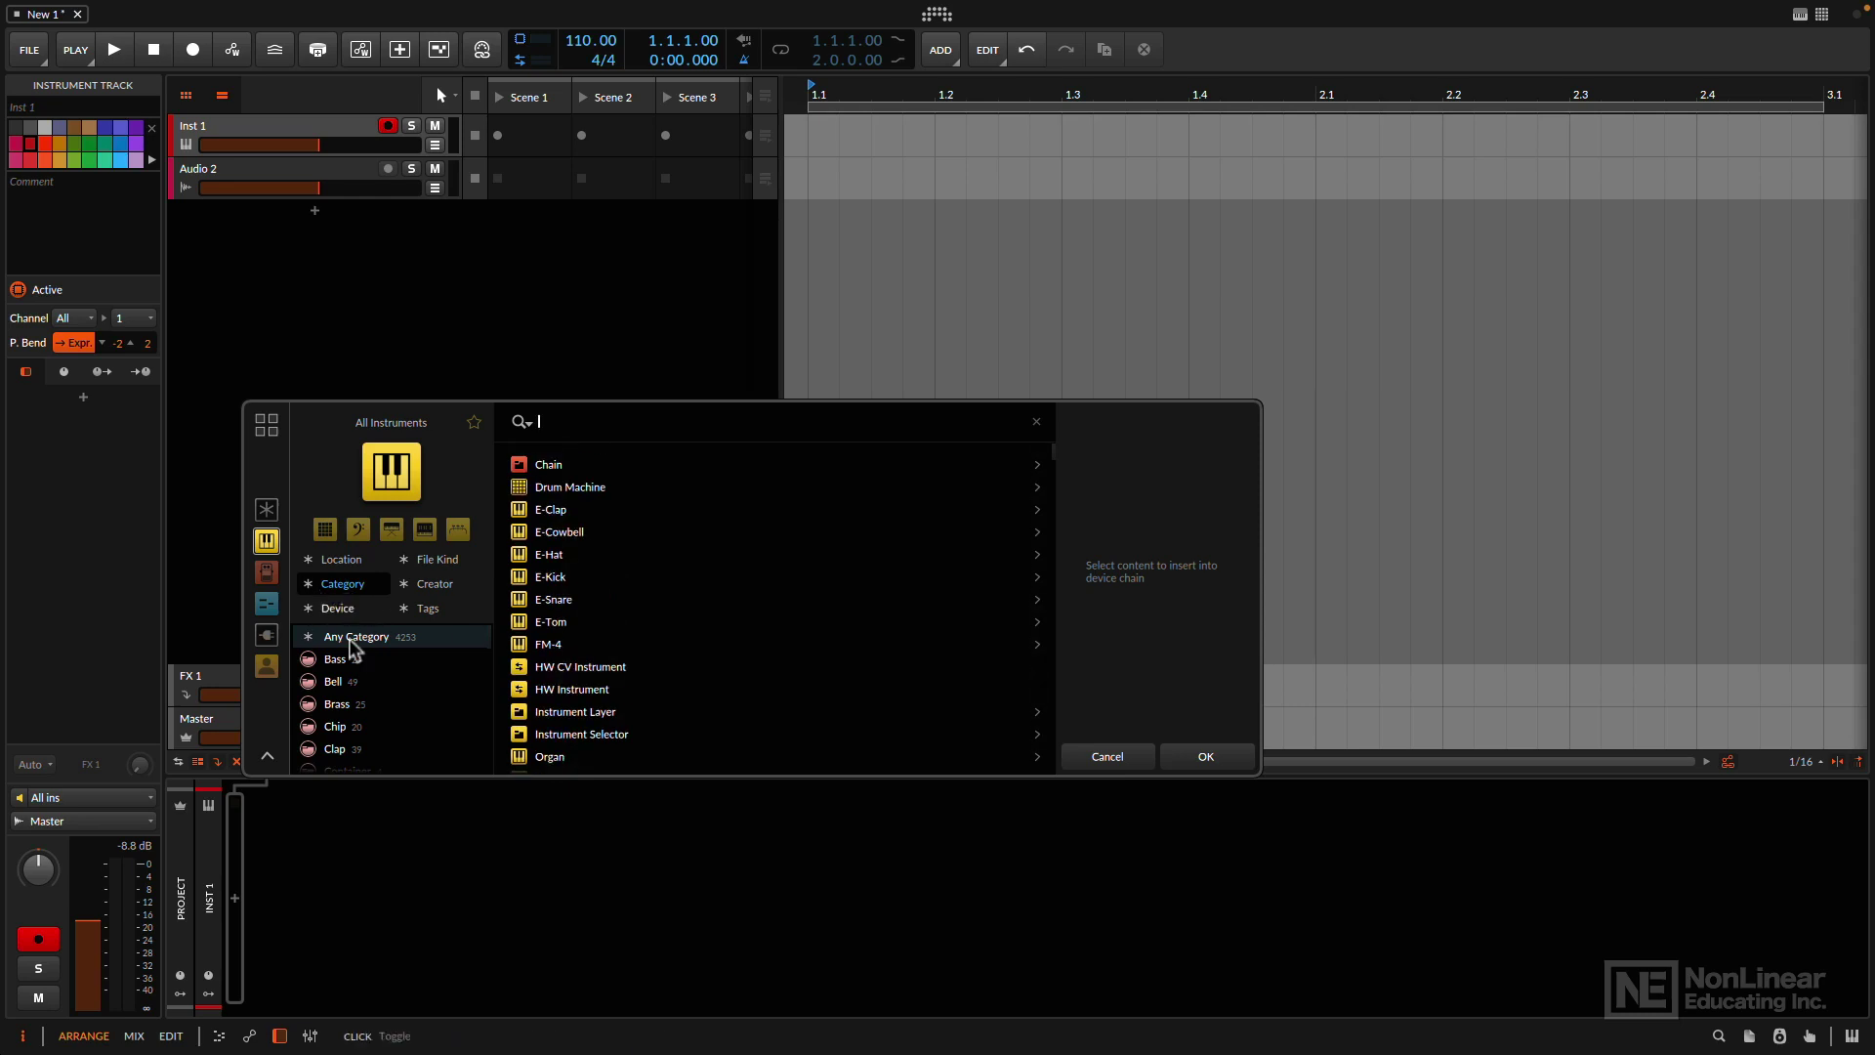
{"action": "scroll", "coordinate": [360, 725], "scroll_direction": "down", "scroll_amount": 1}
{"action": "scroll", "coordinate": [362, 730], "scroll_direction": "down", "scroll_amount": 4}
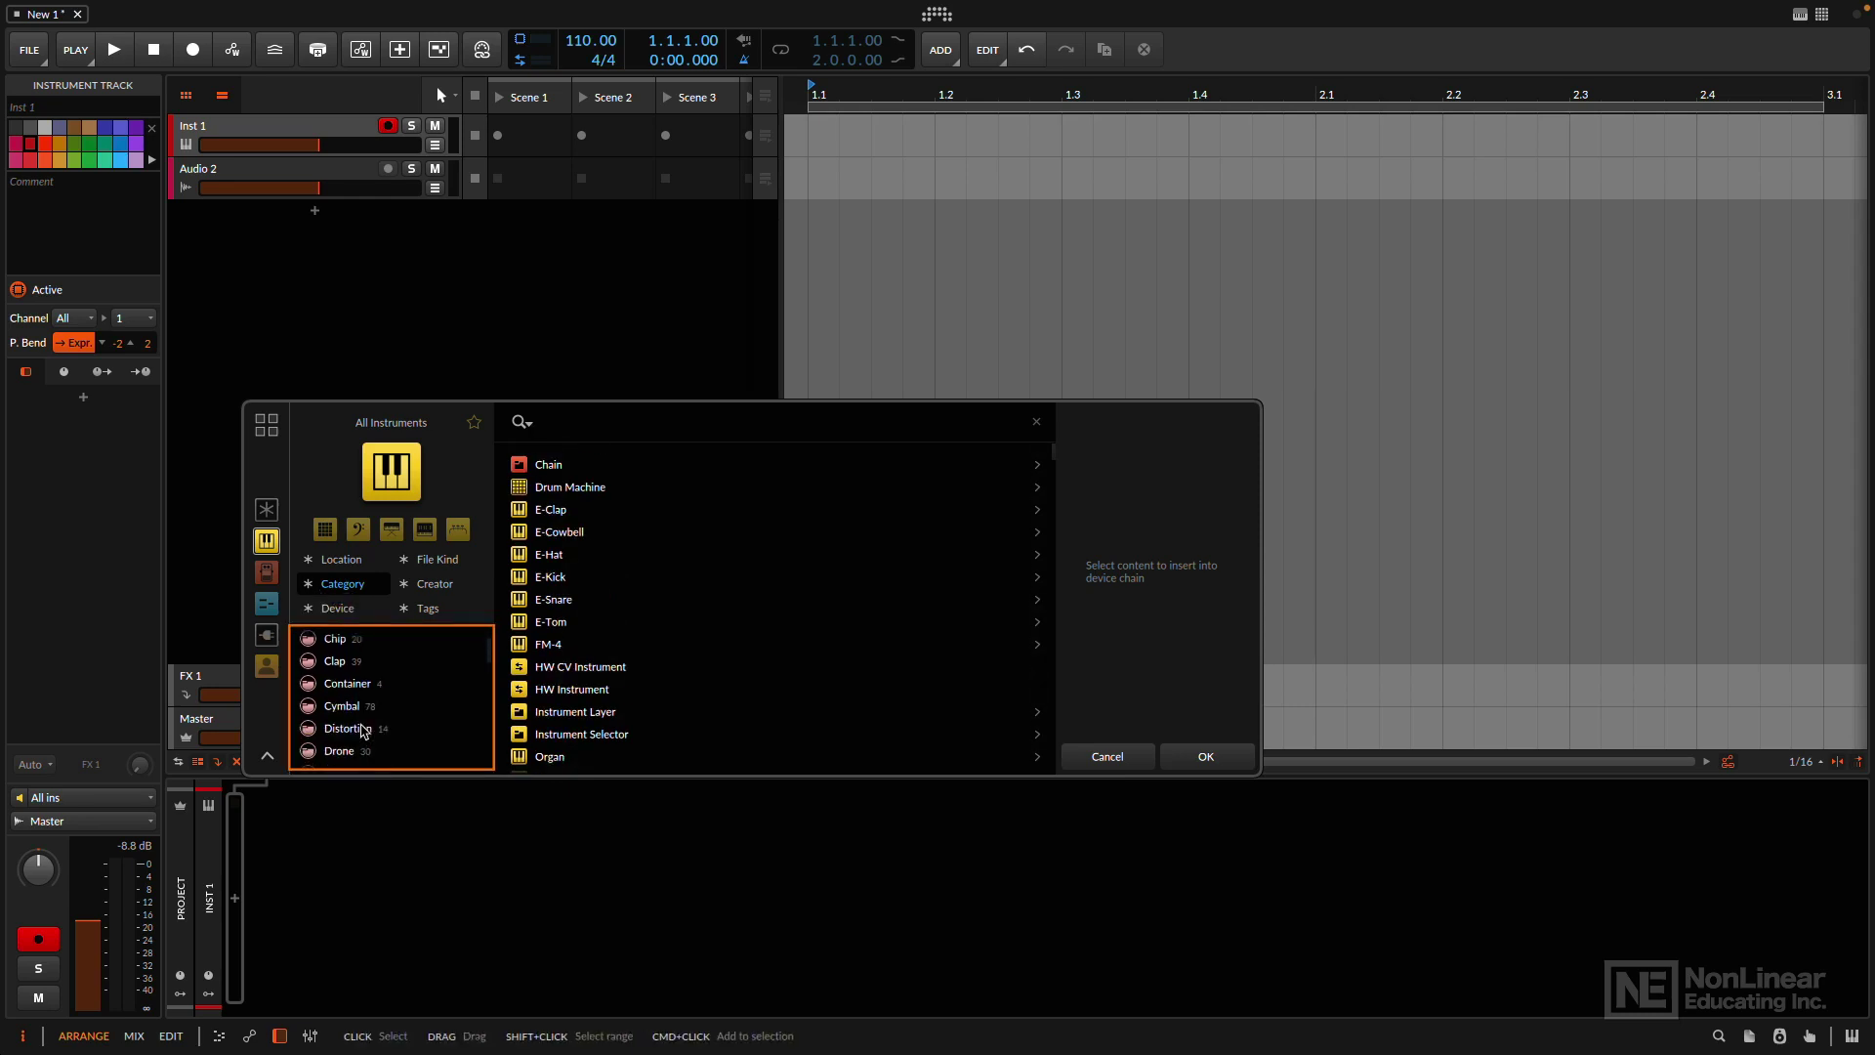
{"action": "scroll", "coordinate": [362, 731], "scroll_direction": "down", "scroll_amount": 4}
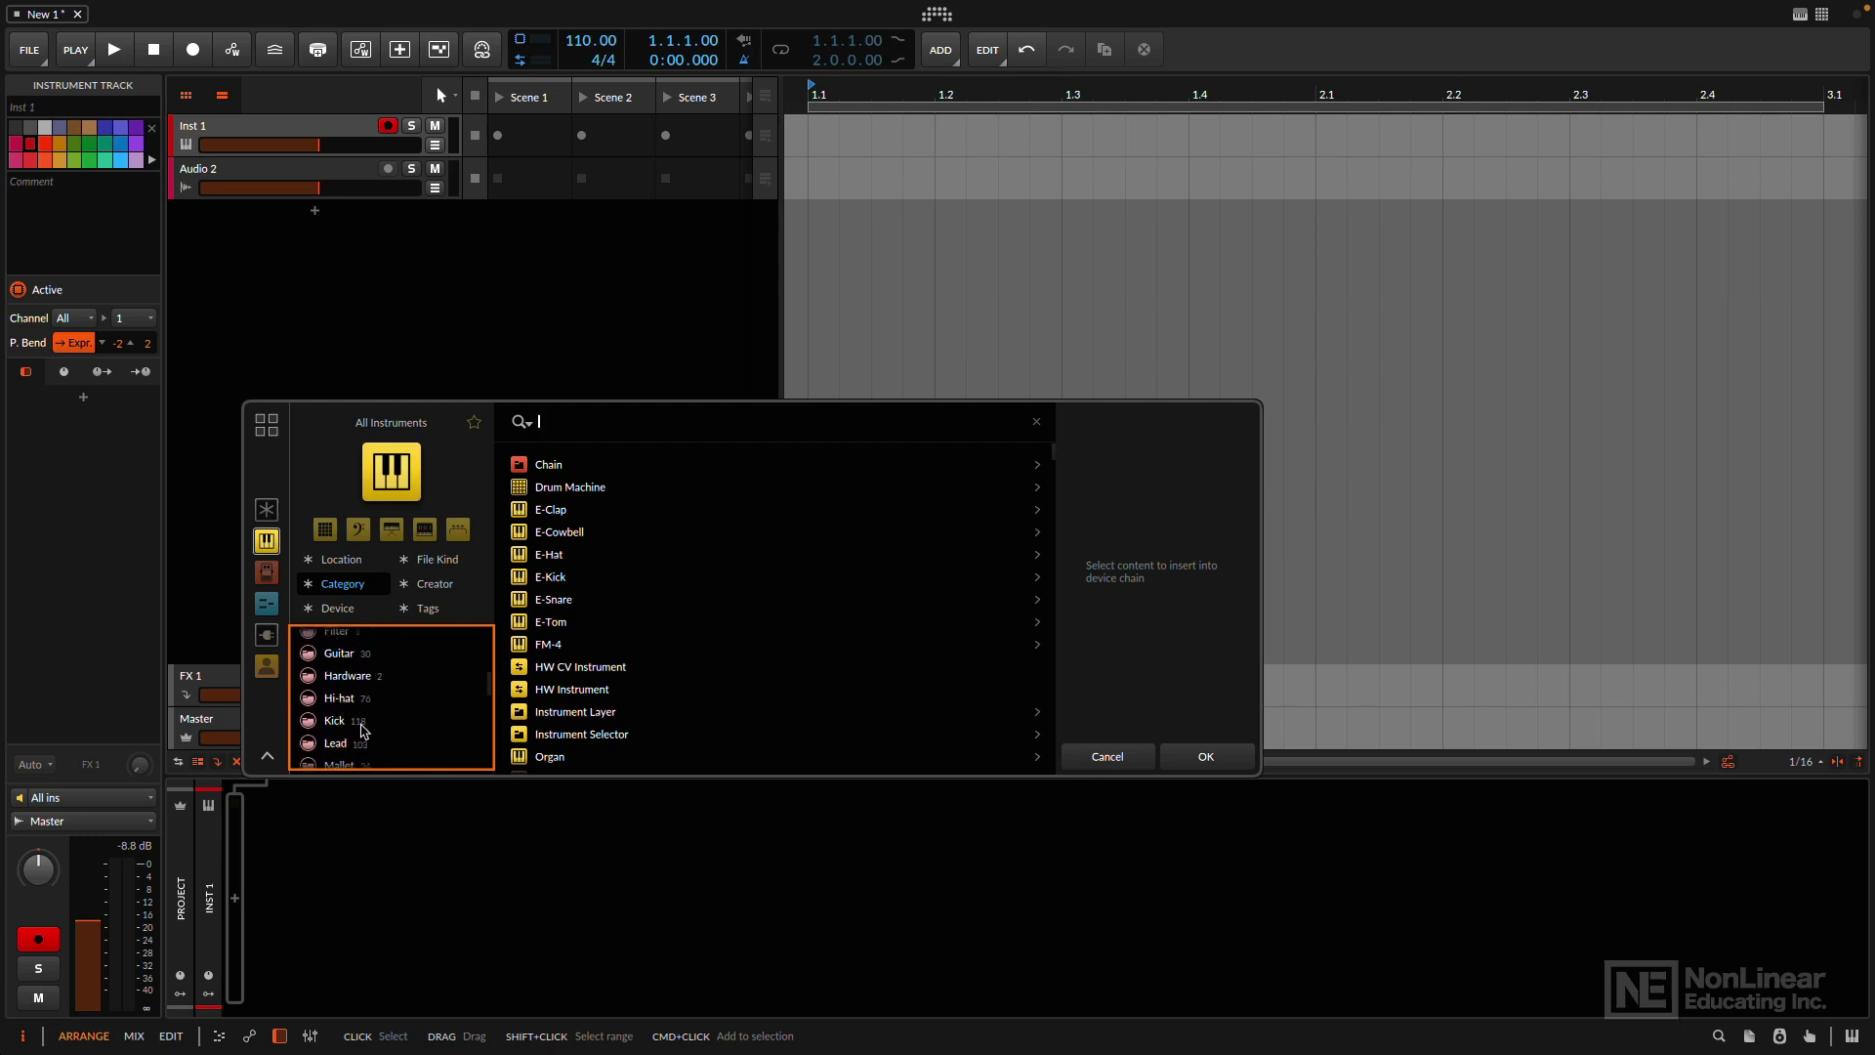
Step: Filter instruments to Monosynth, preview Escher's Arp and star it as a favourite
{"action": "left_click", "coordinate": [352, 690]}
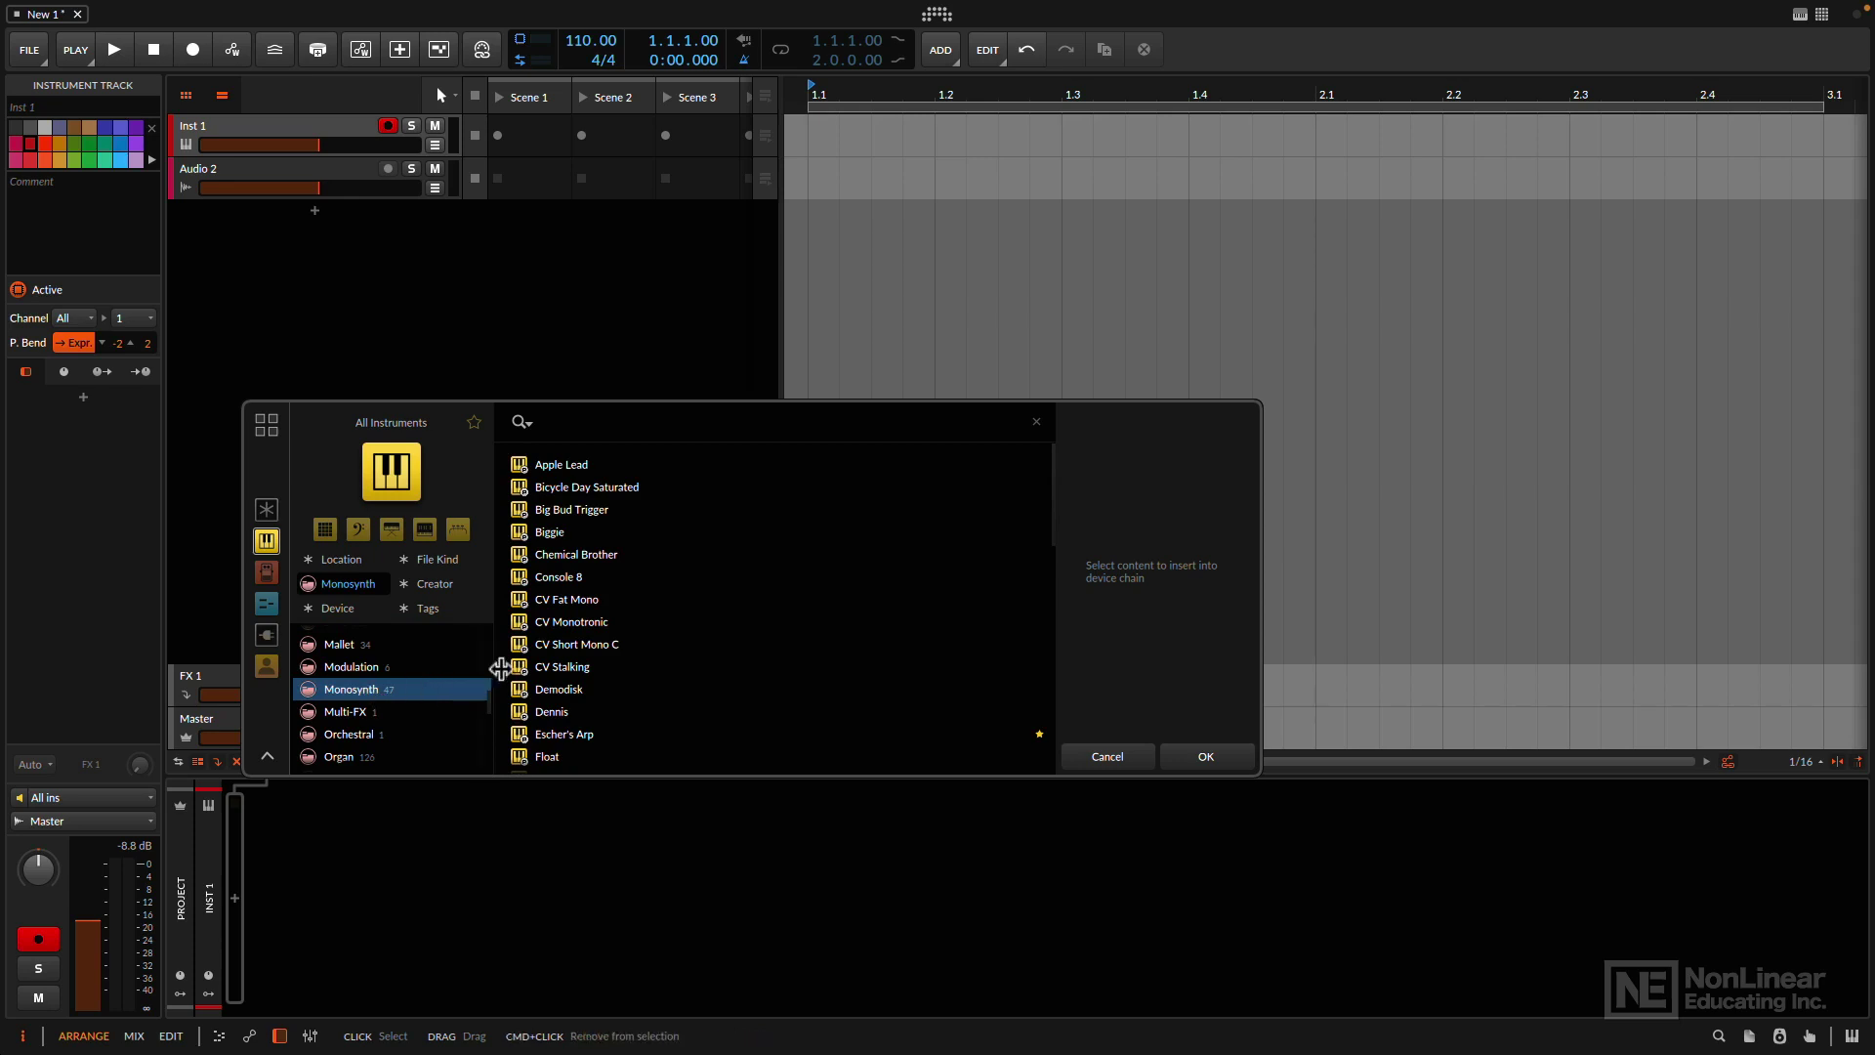
{"action": "scroll", "coordinate": [613, 670], "scroll_direction": "down", "scroll_amount": 1}
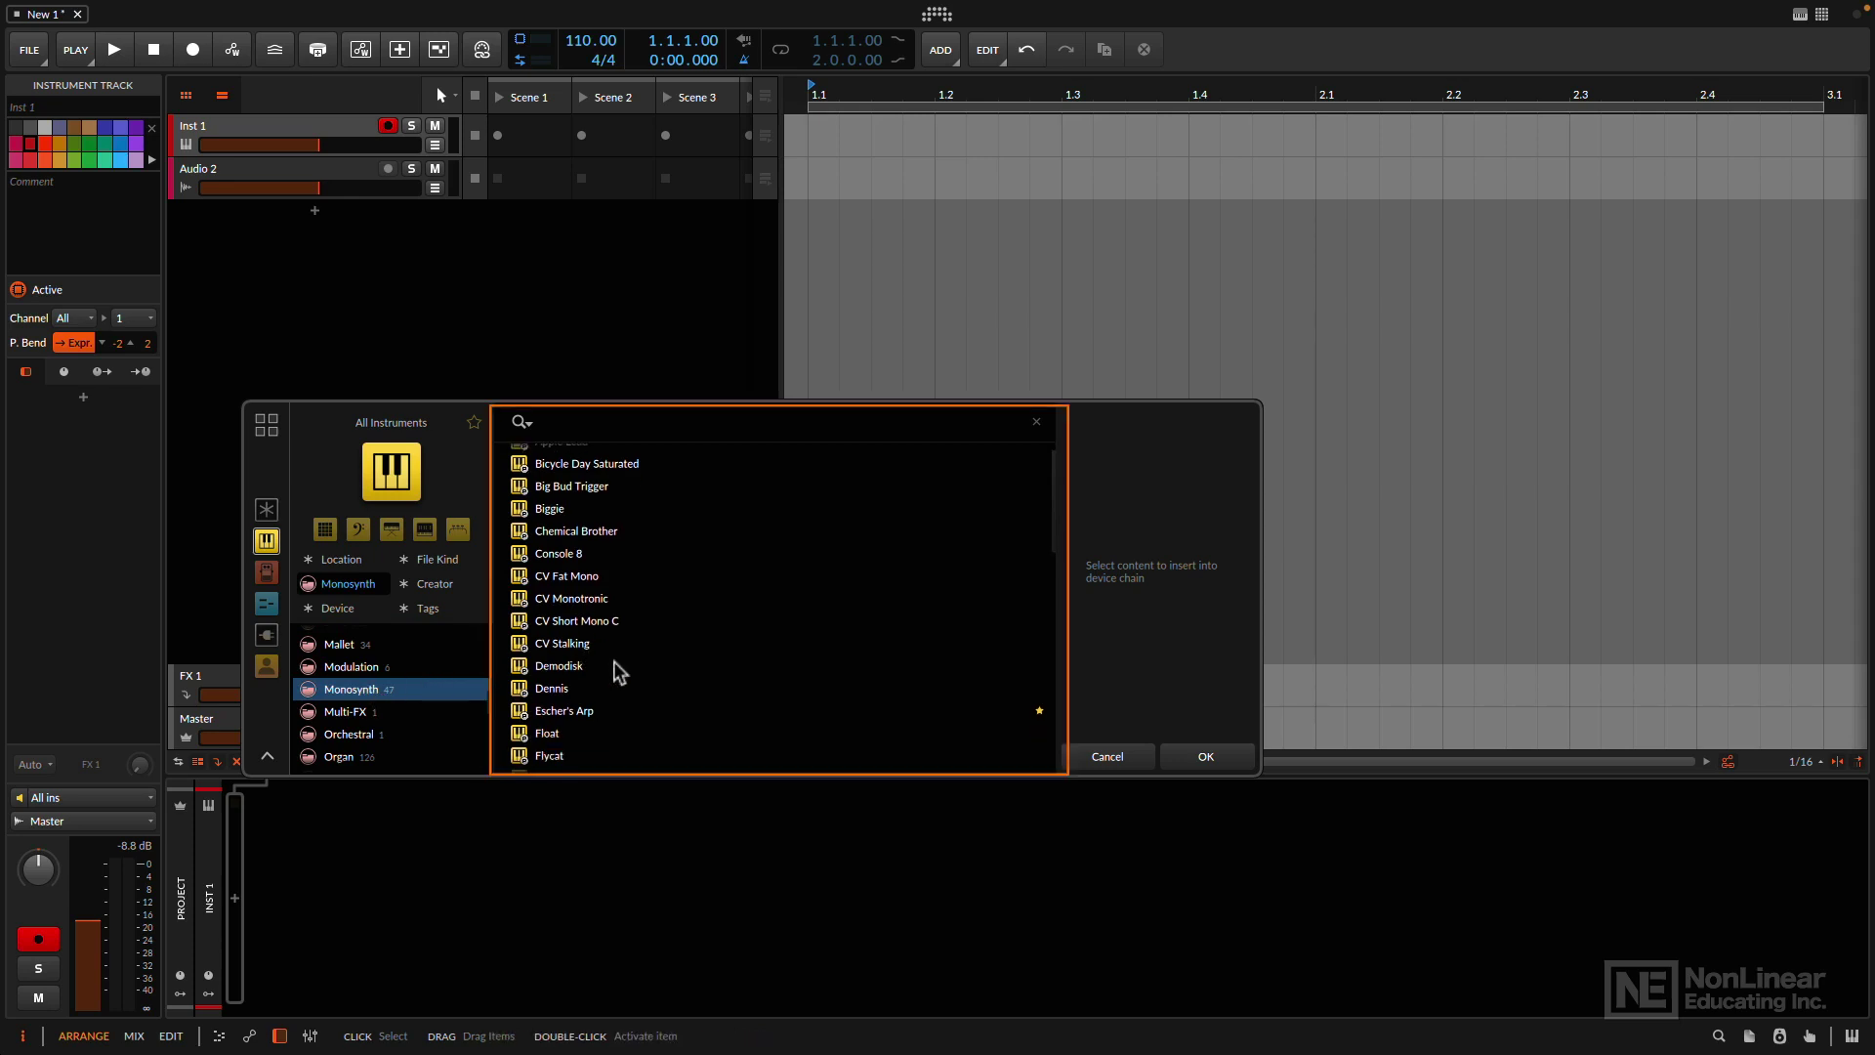
{"action": "left_click", "coordinate": [583, 712]}
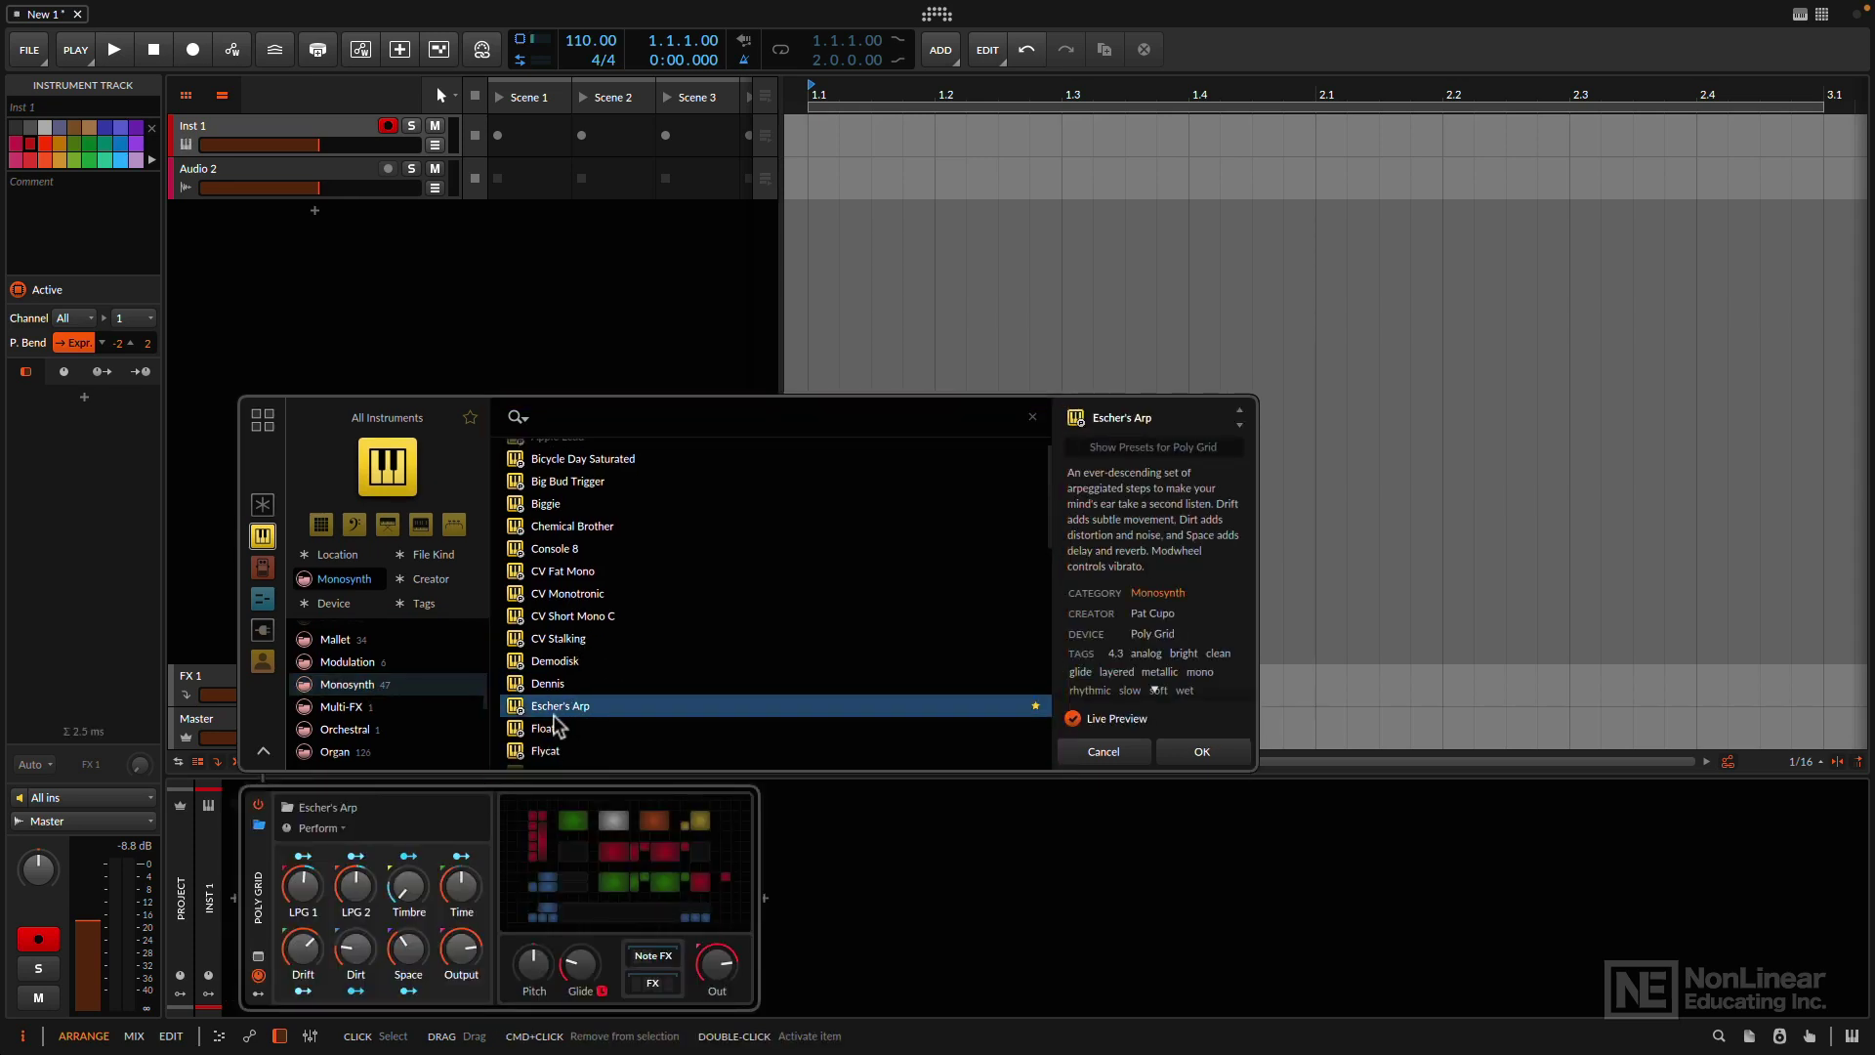
{"action": "left_click", "coordinate": [1035, 705]}
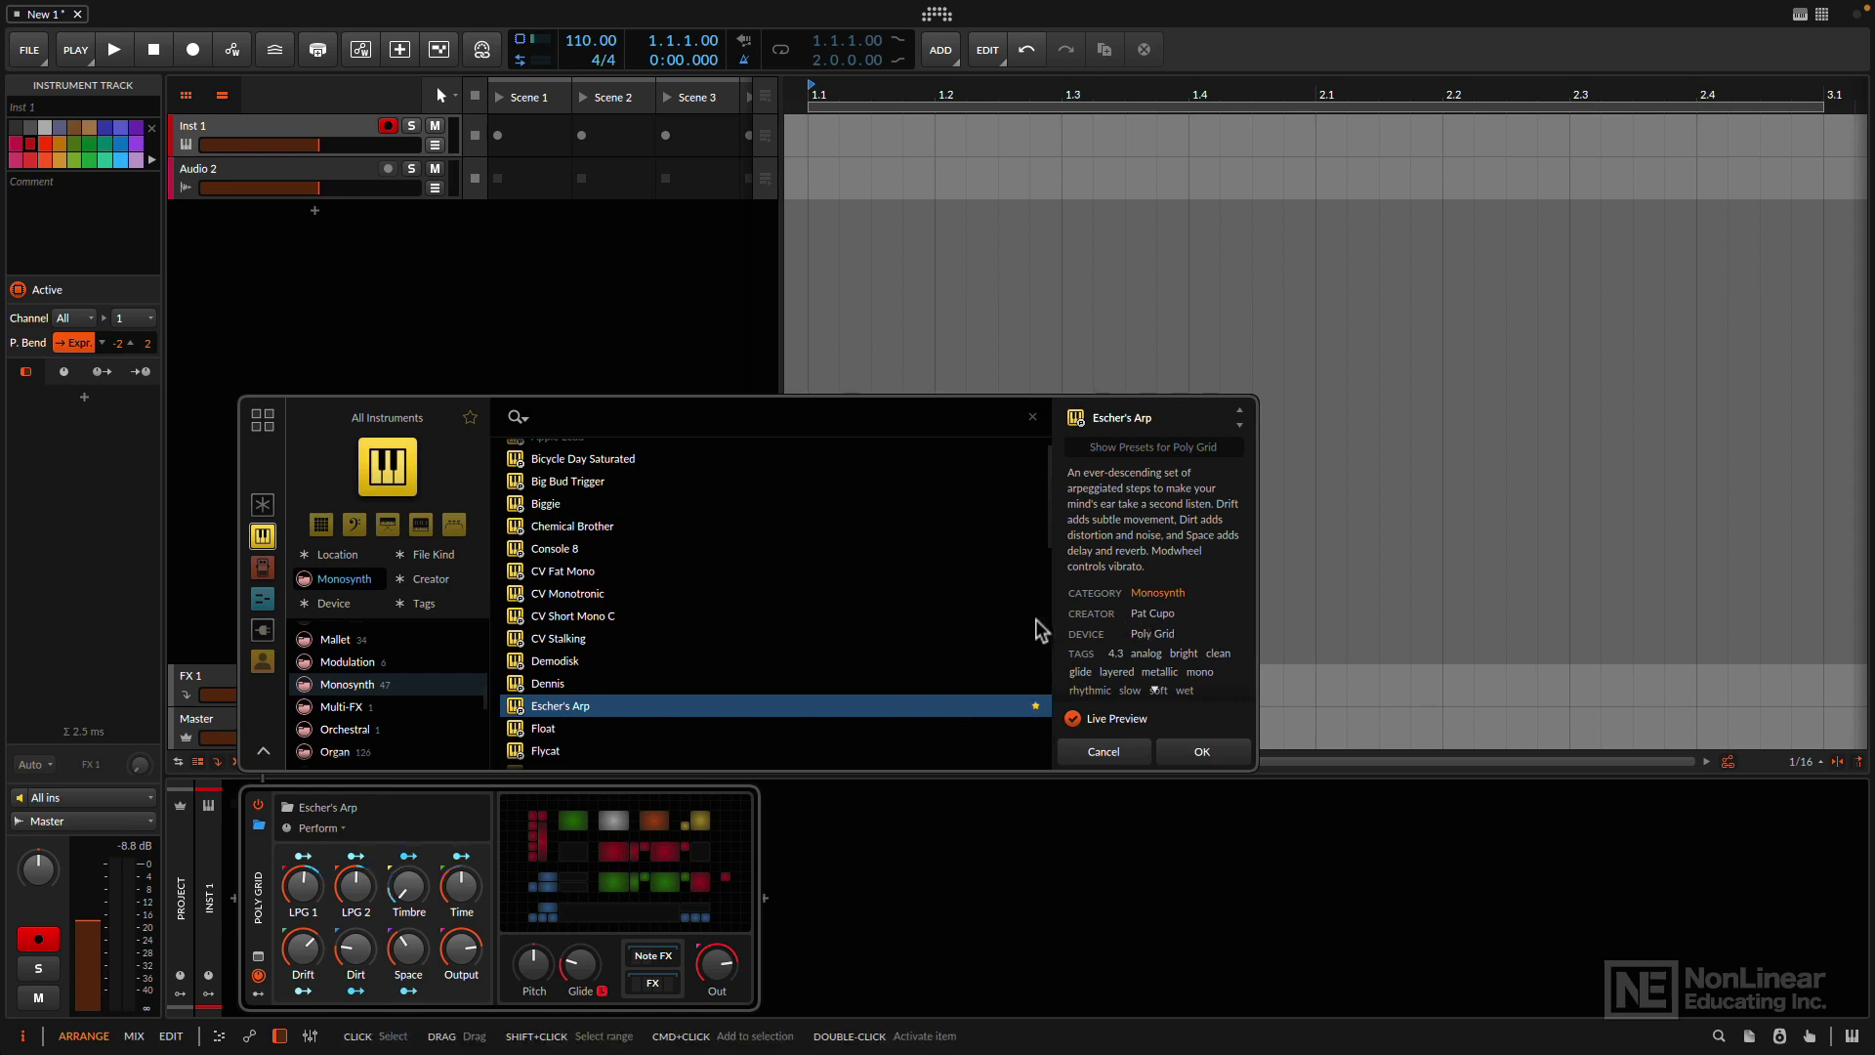
{"action": "left_click", "coordinate": [1119, 505]}
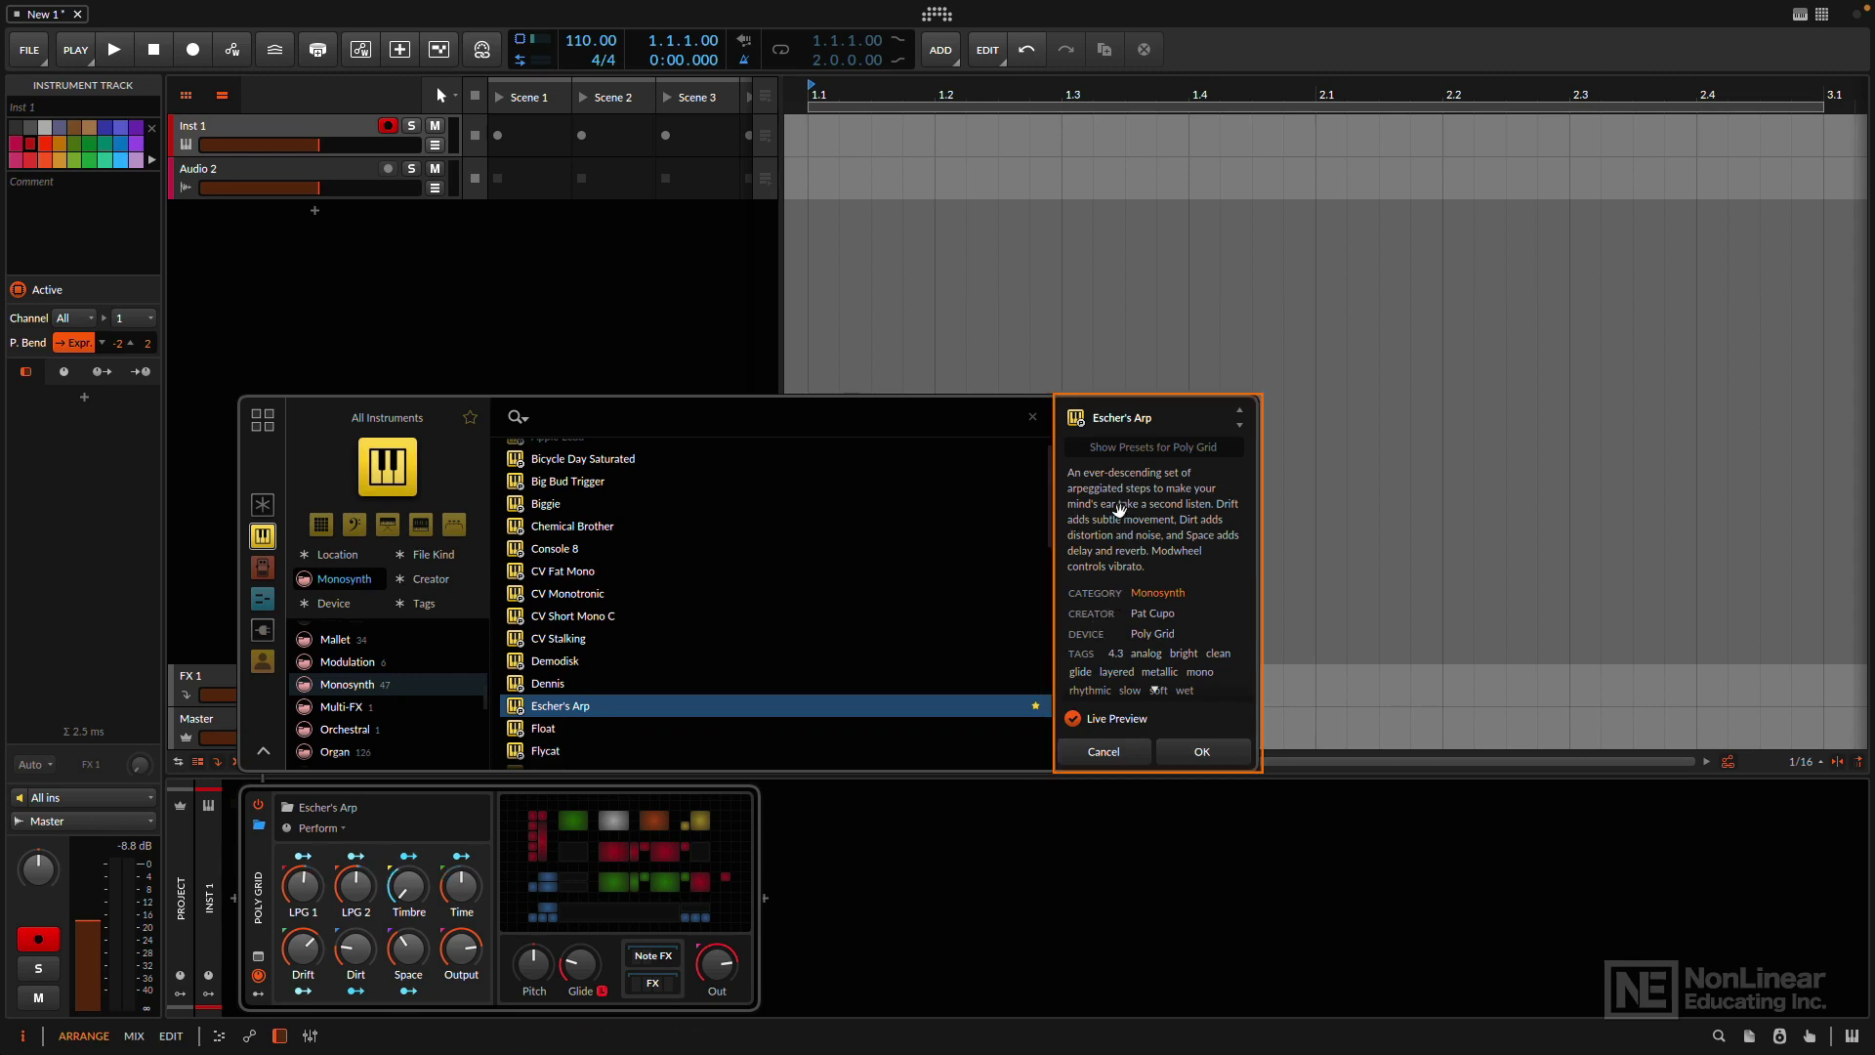
{"action": "scroll", "coordinate": [1119, 507], "scroll_direction": "down", "scroll_amount": 3}
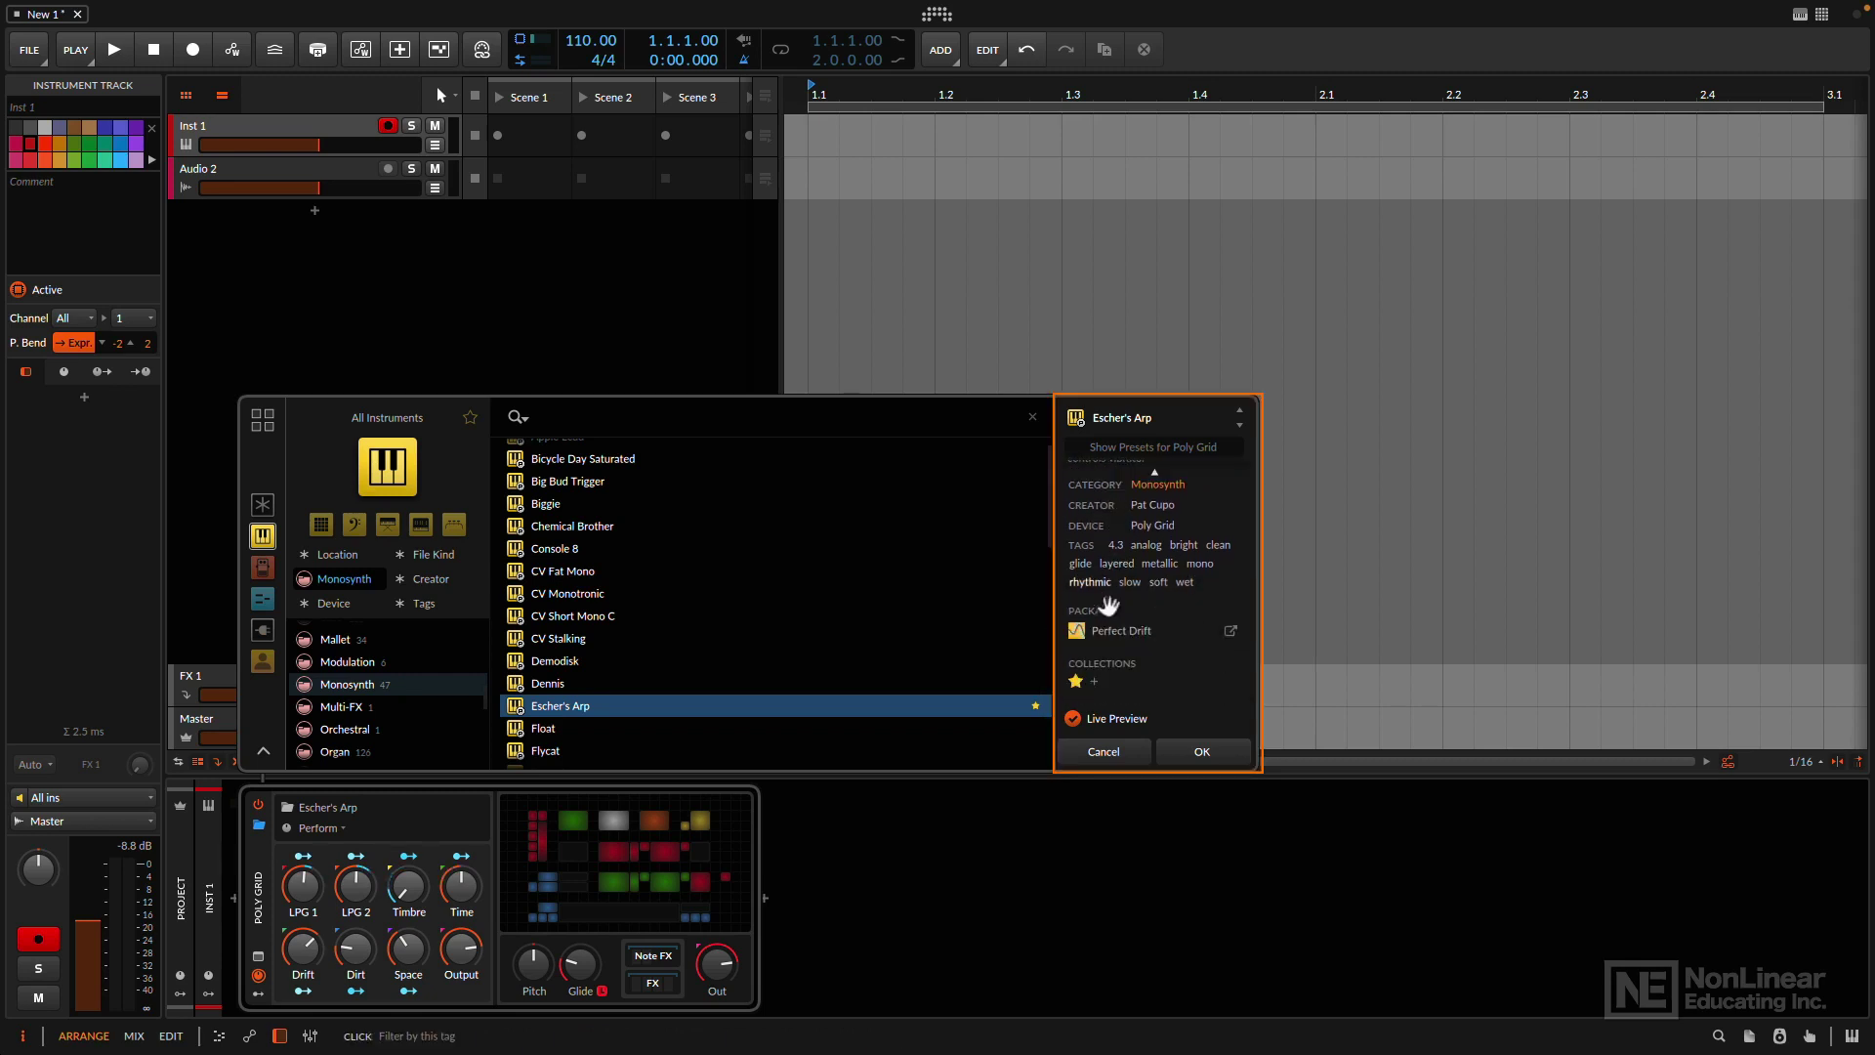
{"action": "left_click", "coordinate": [1111, 672]}
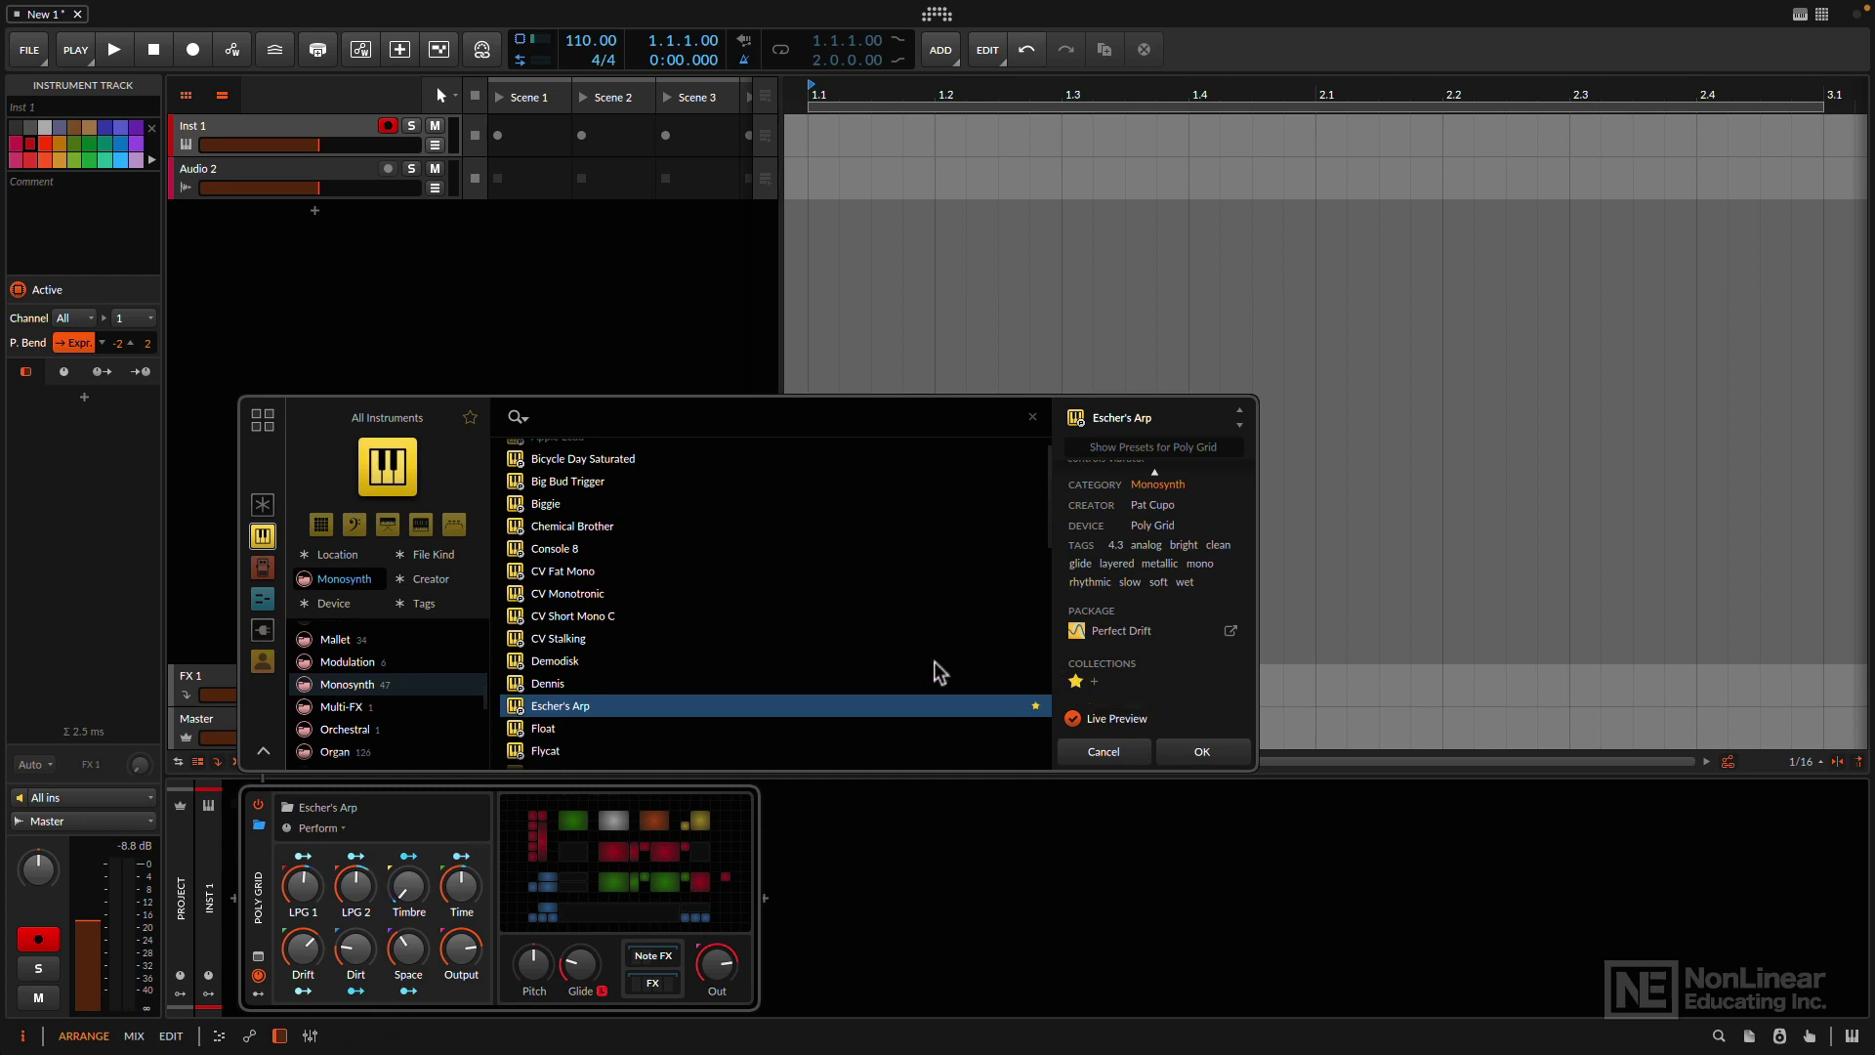
{"action": "left_click", "coordinate": [470, 424]}
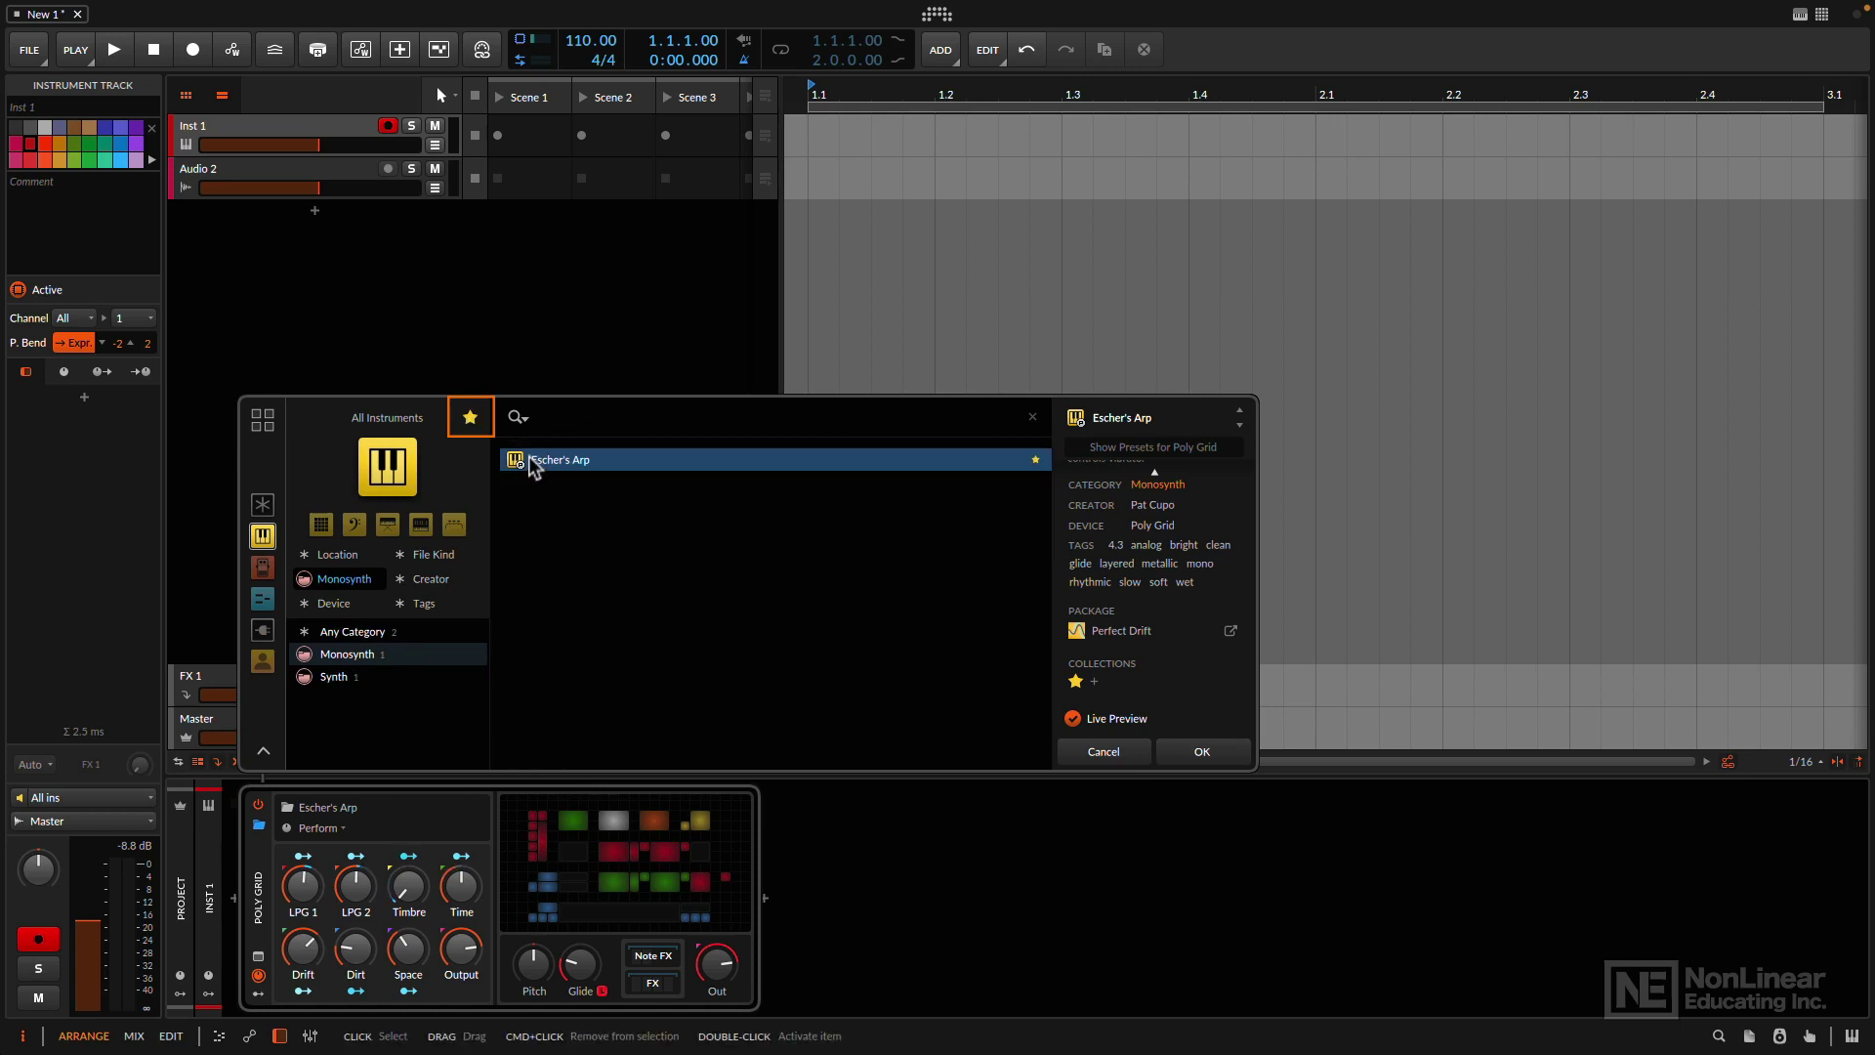
{"action": "left_click", "coordinate": [469, 420]}
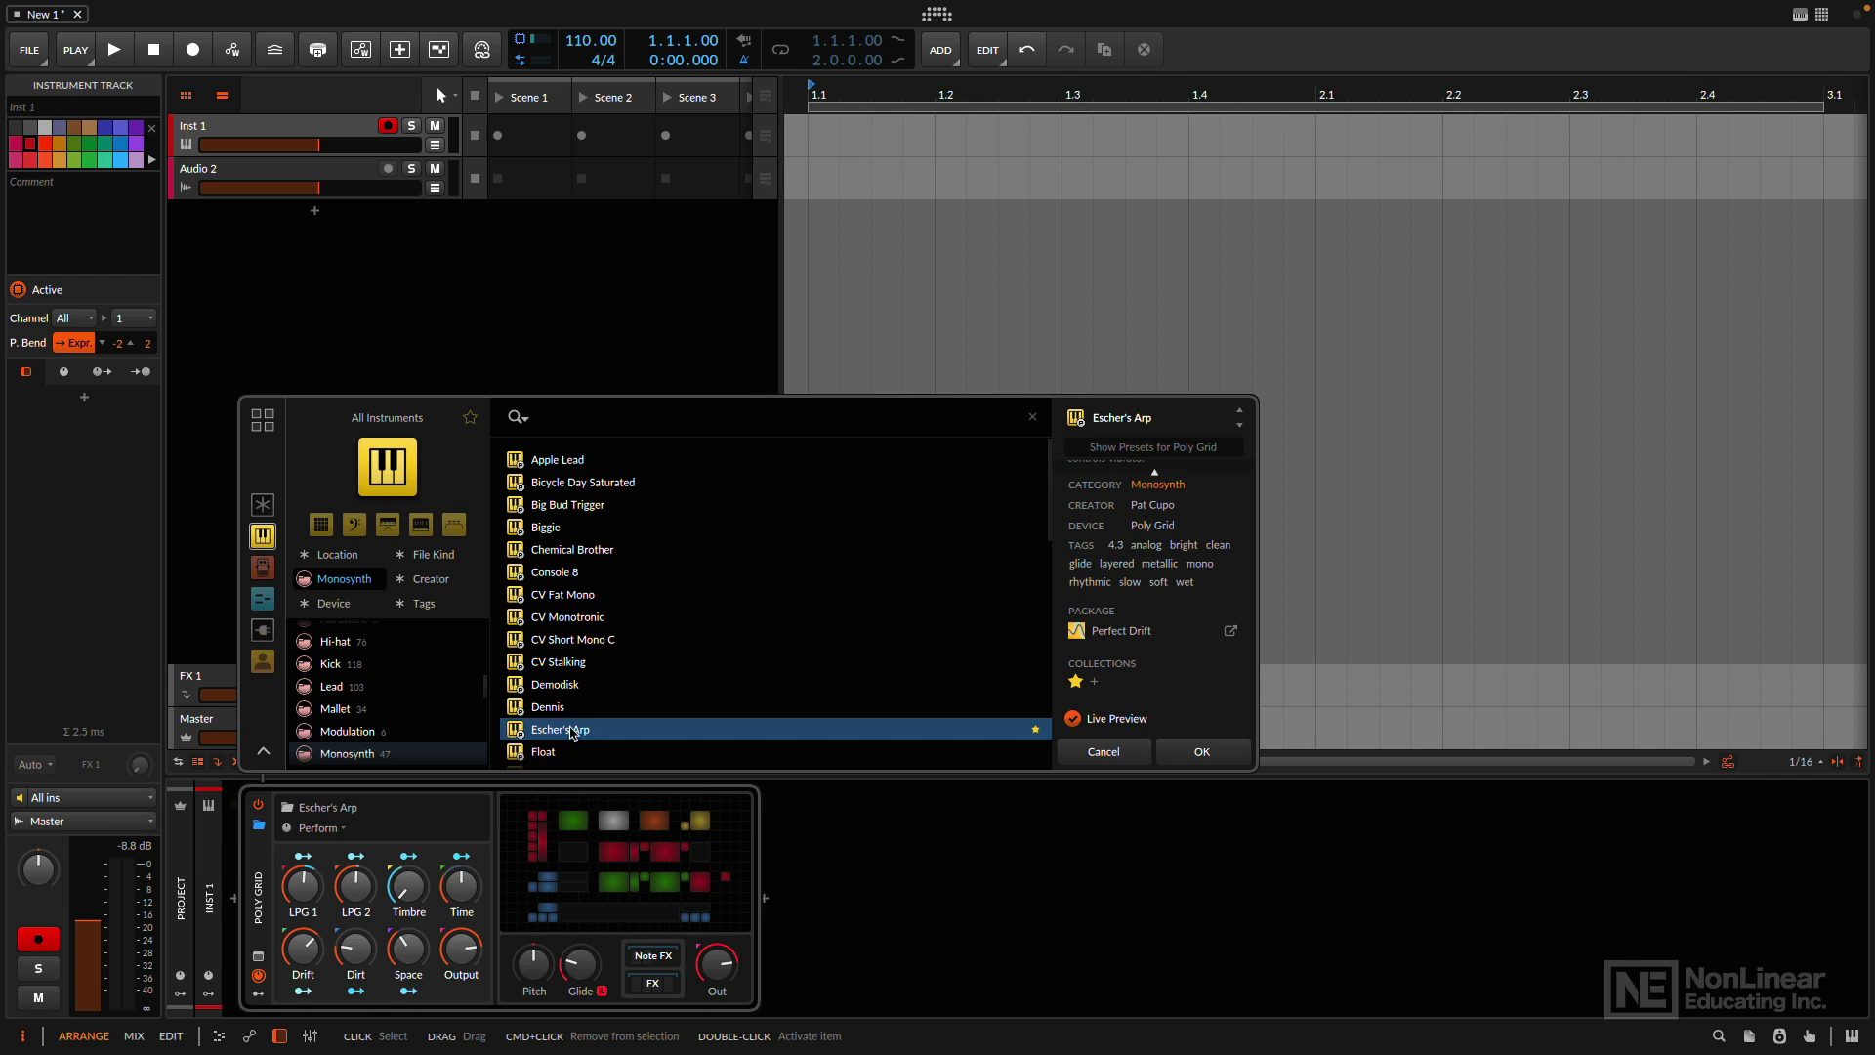
{"action": "left_click", "coordinate": [1074, 719]}
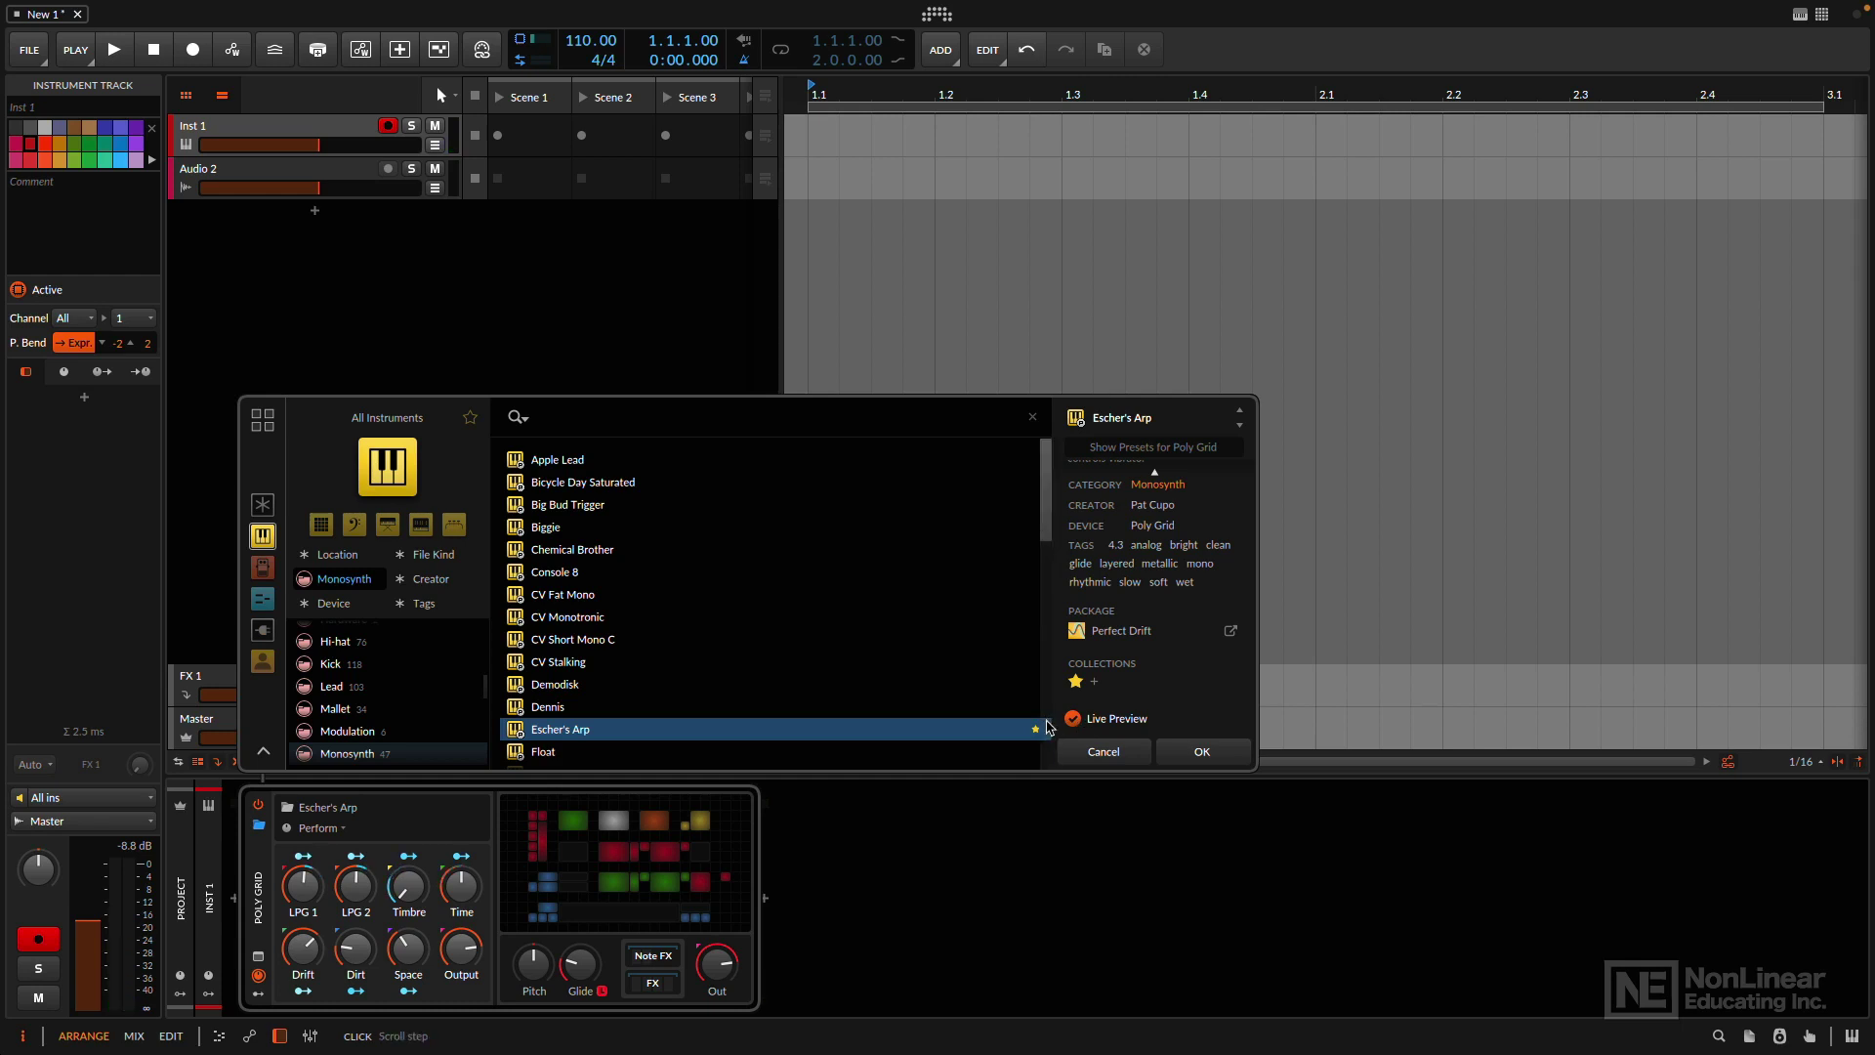
{"action": "left_click", "coordinate": [1077, 681]}
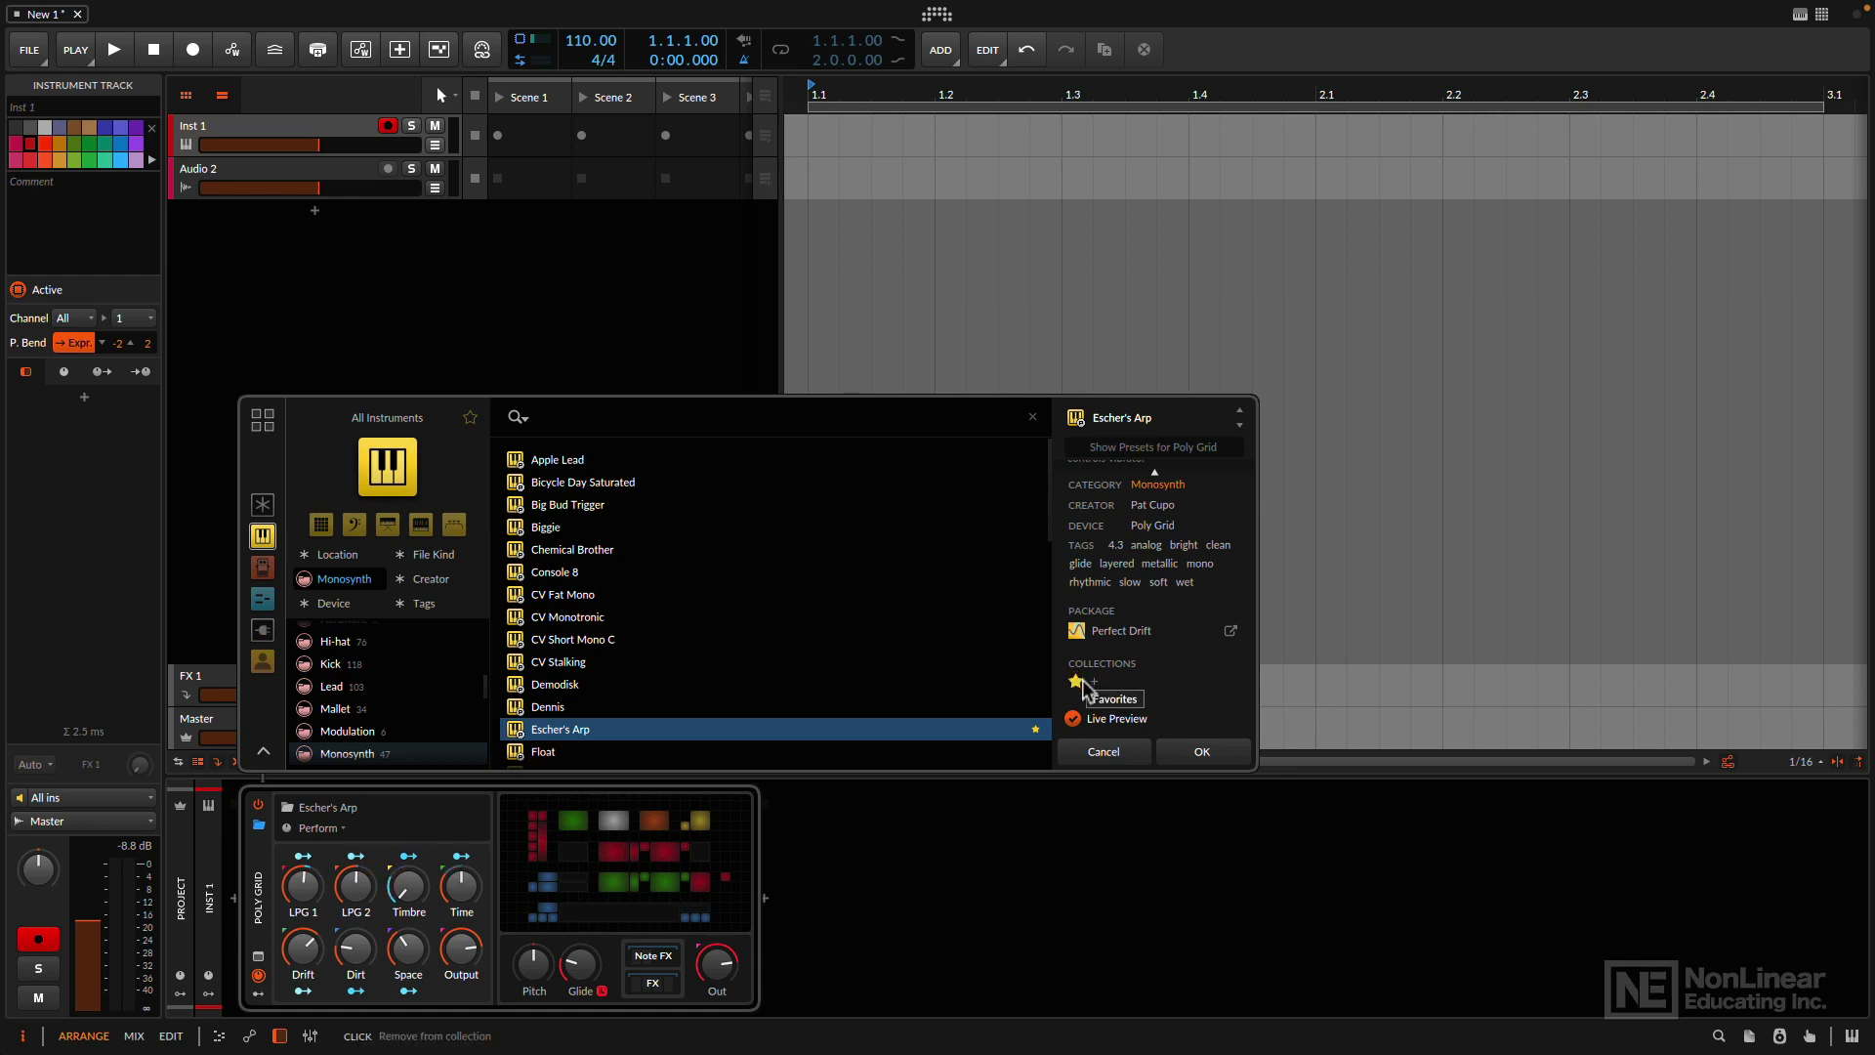
Step: Add a collection named 'Bubbly Synths' with the cyan colour swatch
{"action": "left_click", "coordinate": [1094, 684]}
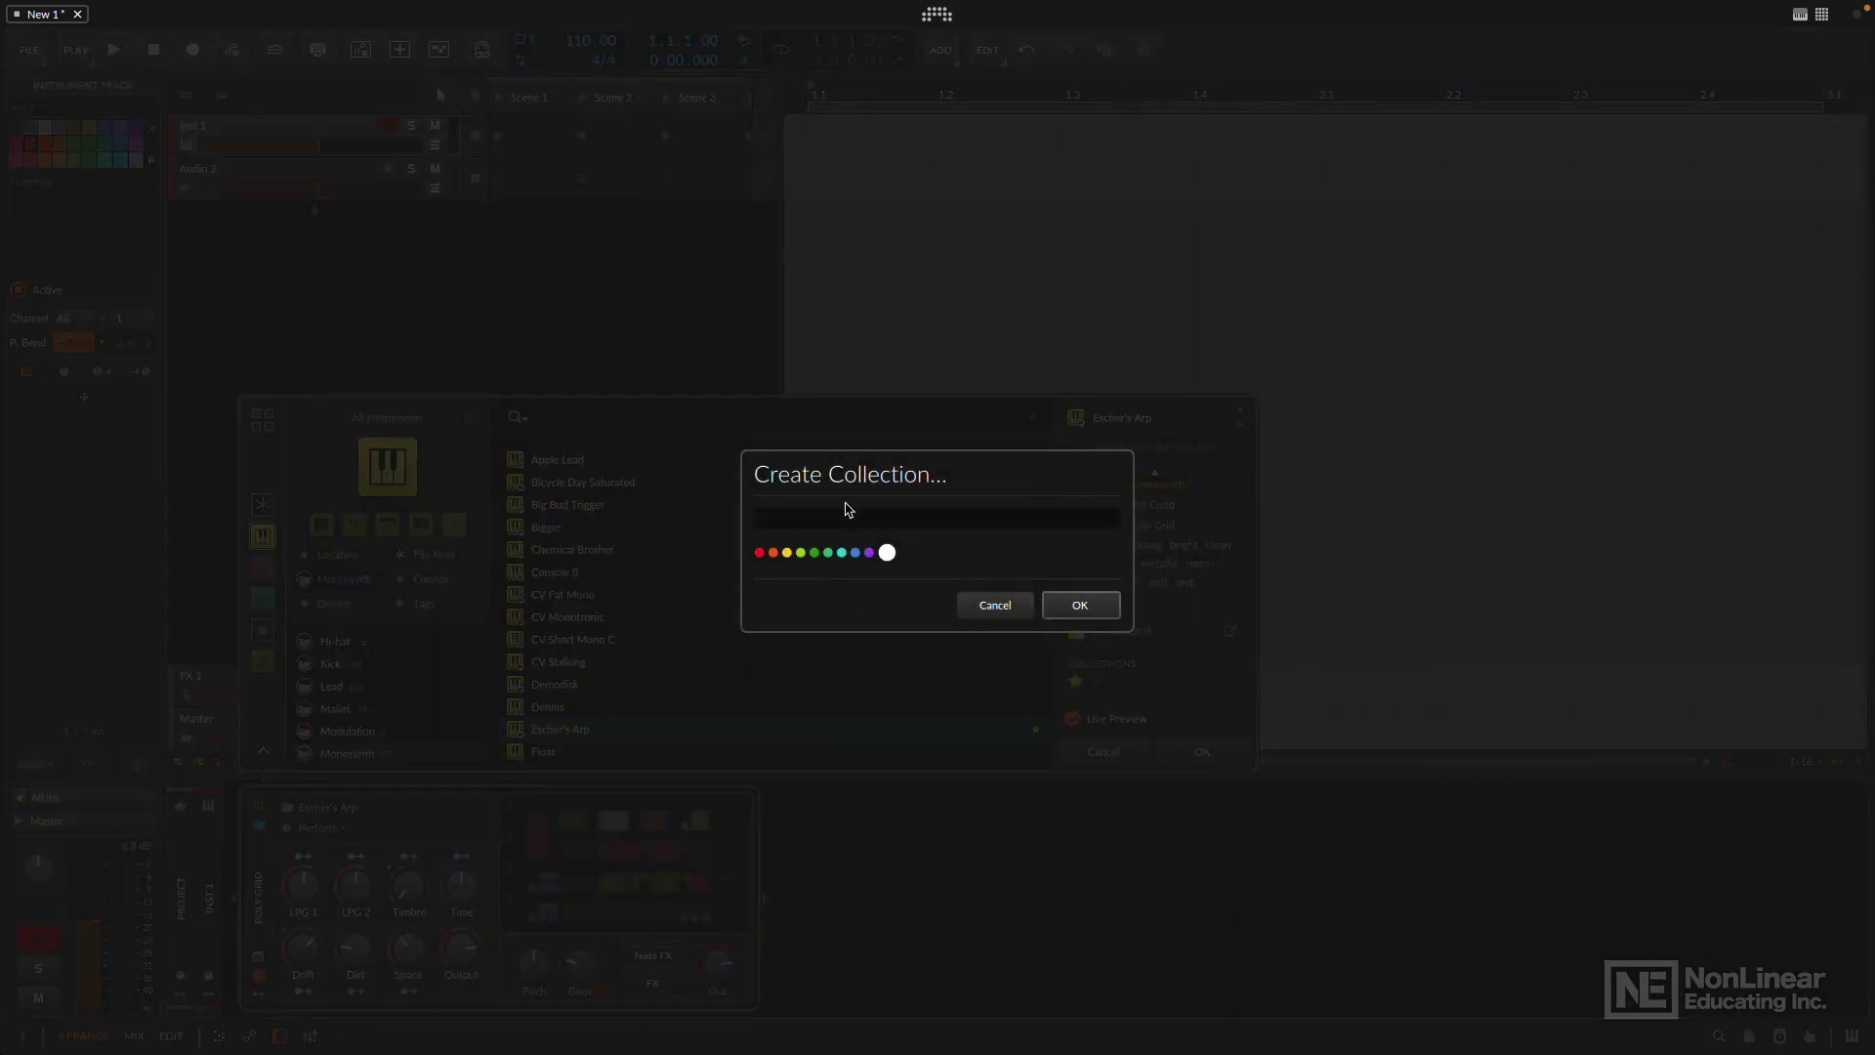
{"action": "left_click", "coordinate": [830, 553]}
{"action": "left_click", "coordinate": [845, 552]}
{"action": "left_click", "coordinate": [1086, 606]}
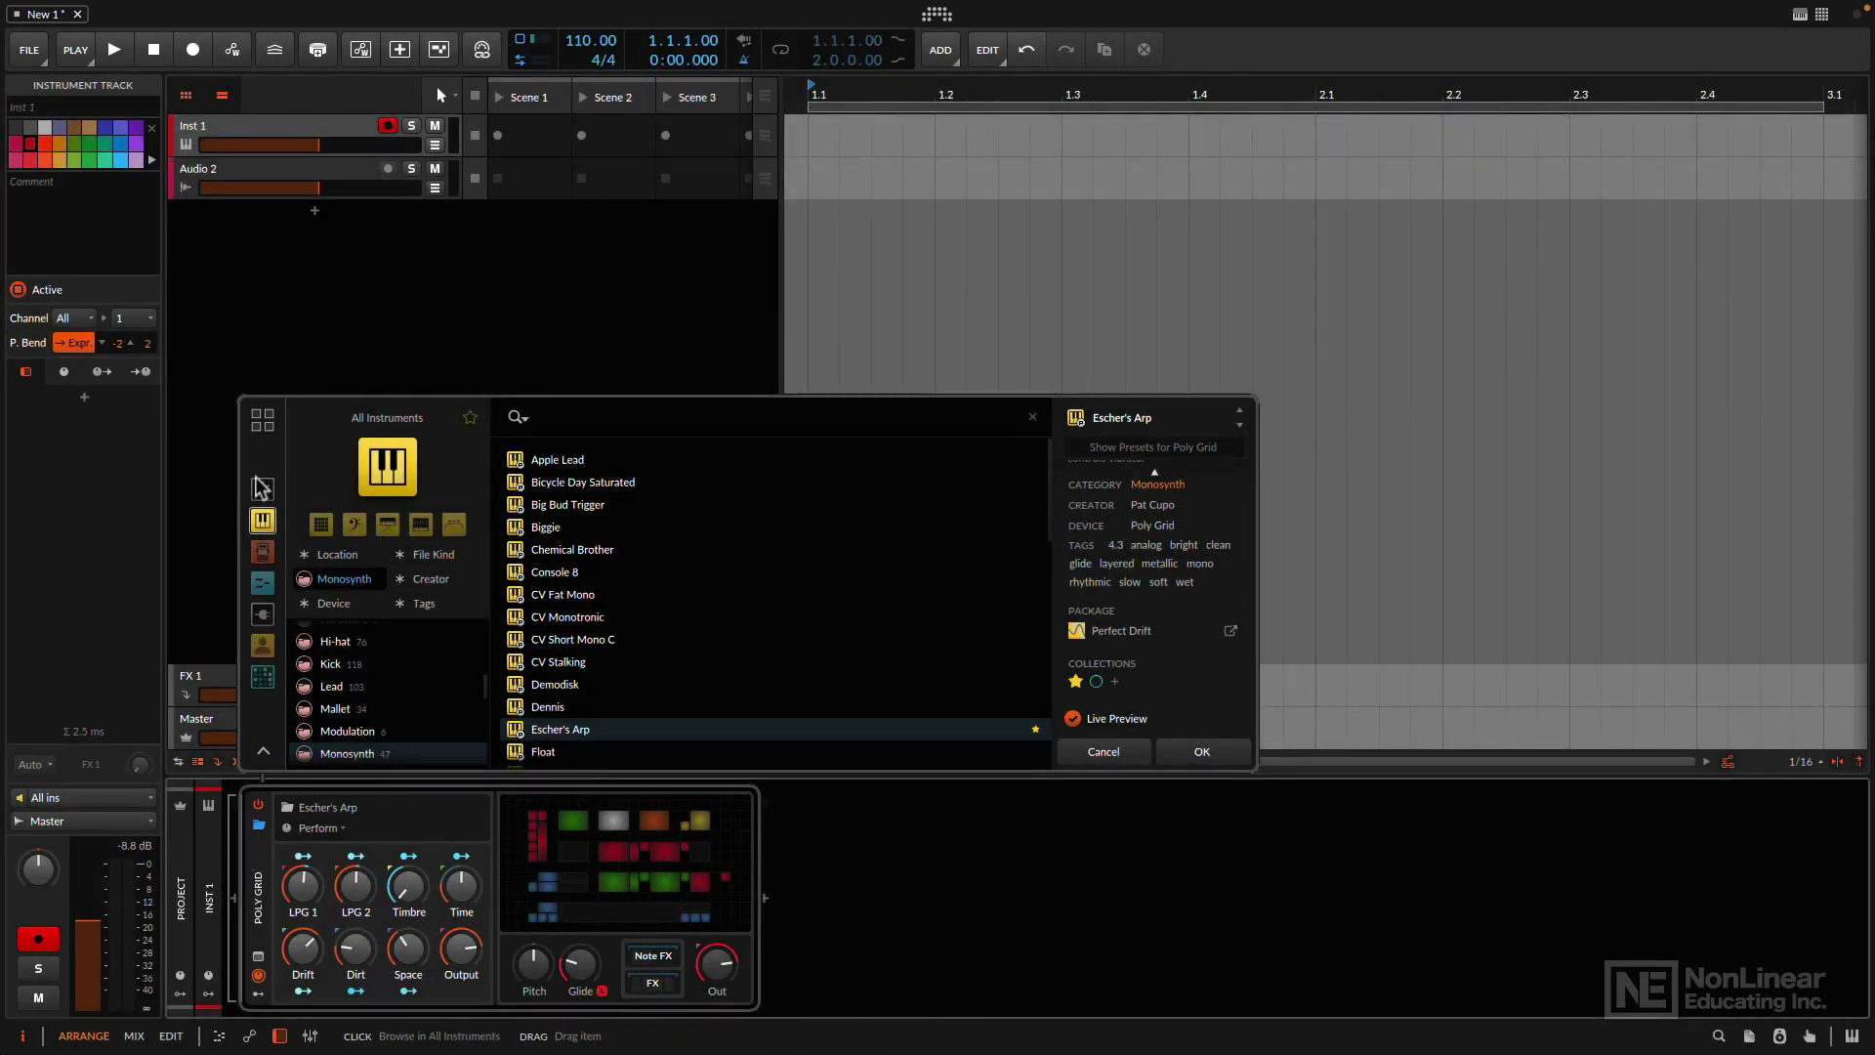
Step: Assign Escher's Arp to the cyan Bubbly Synths collection and view that collection
{"action": "left_click", "coordinate": [262, 681]}
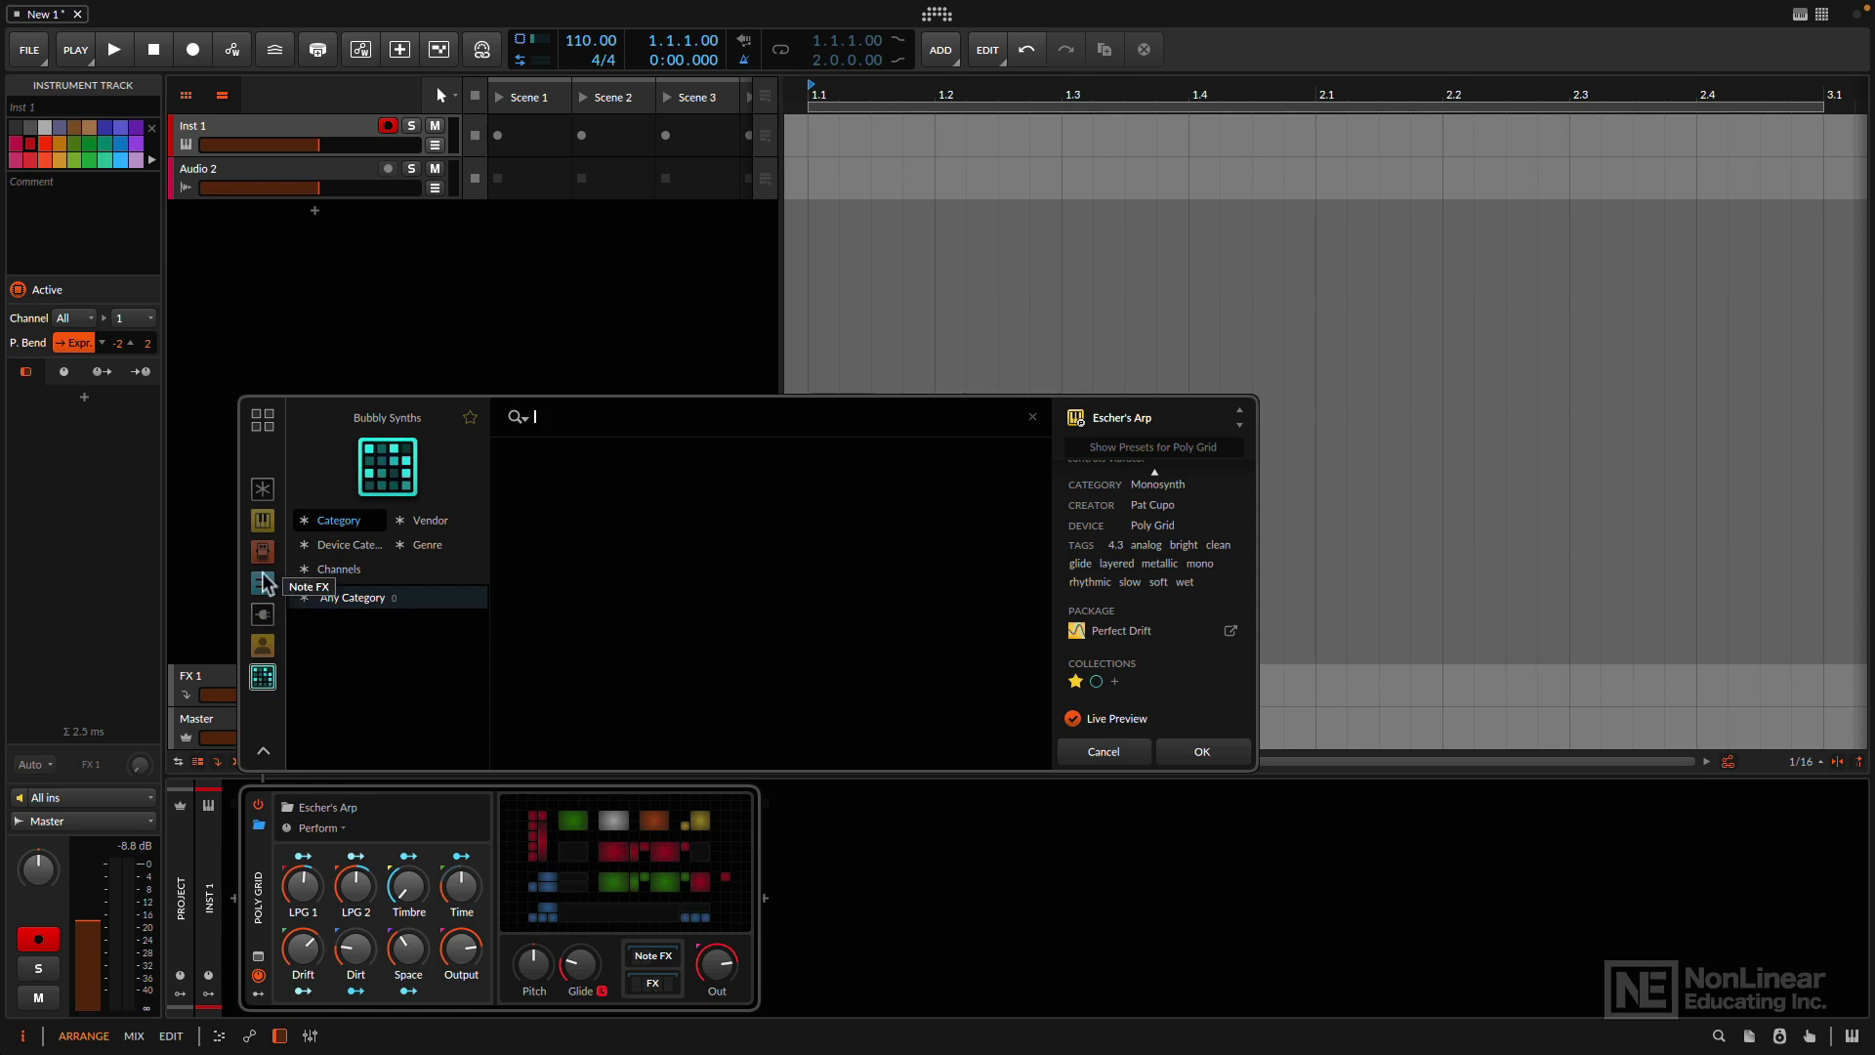
{"action": "left_click", "coordinate": [262, 520]}
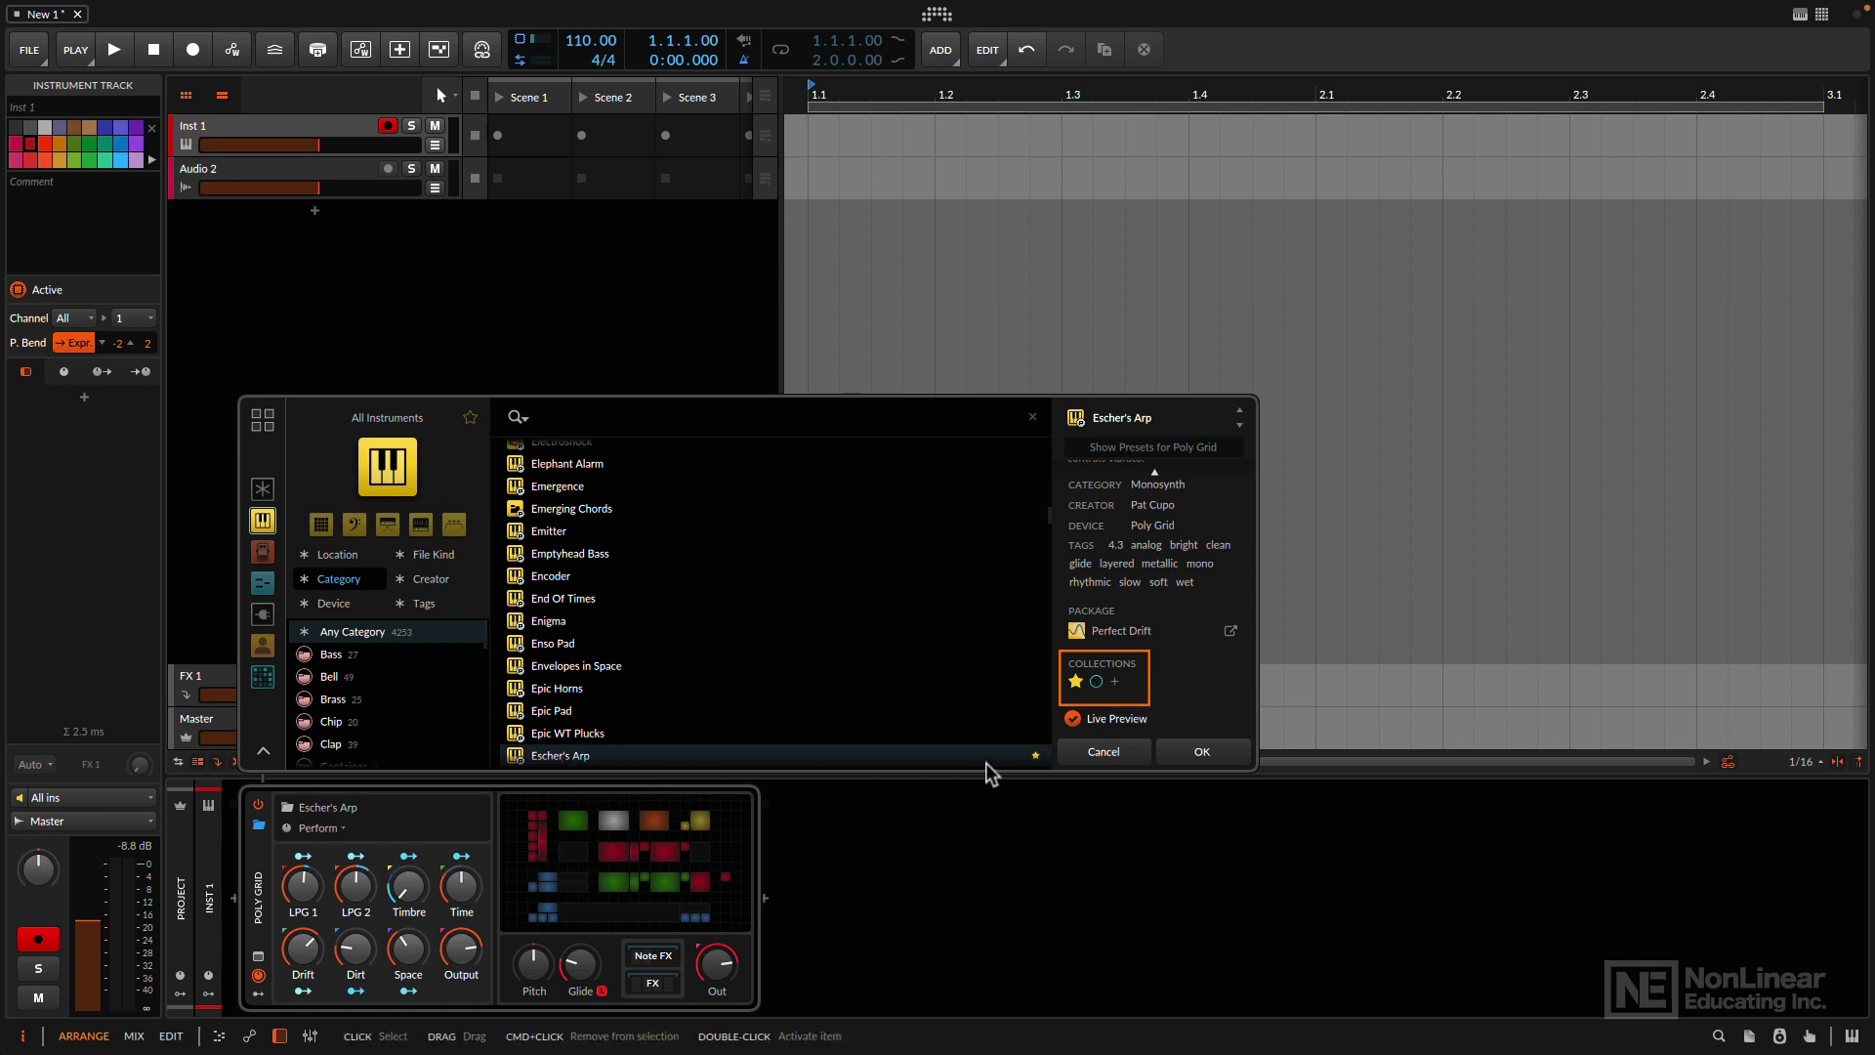
{"action": "left_click", "coordinate": [1096, 681]}
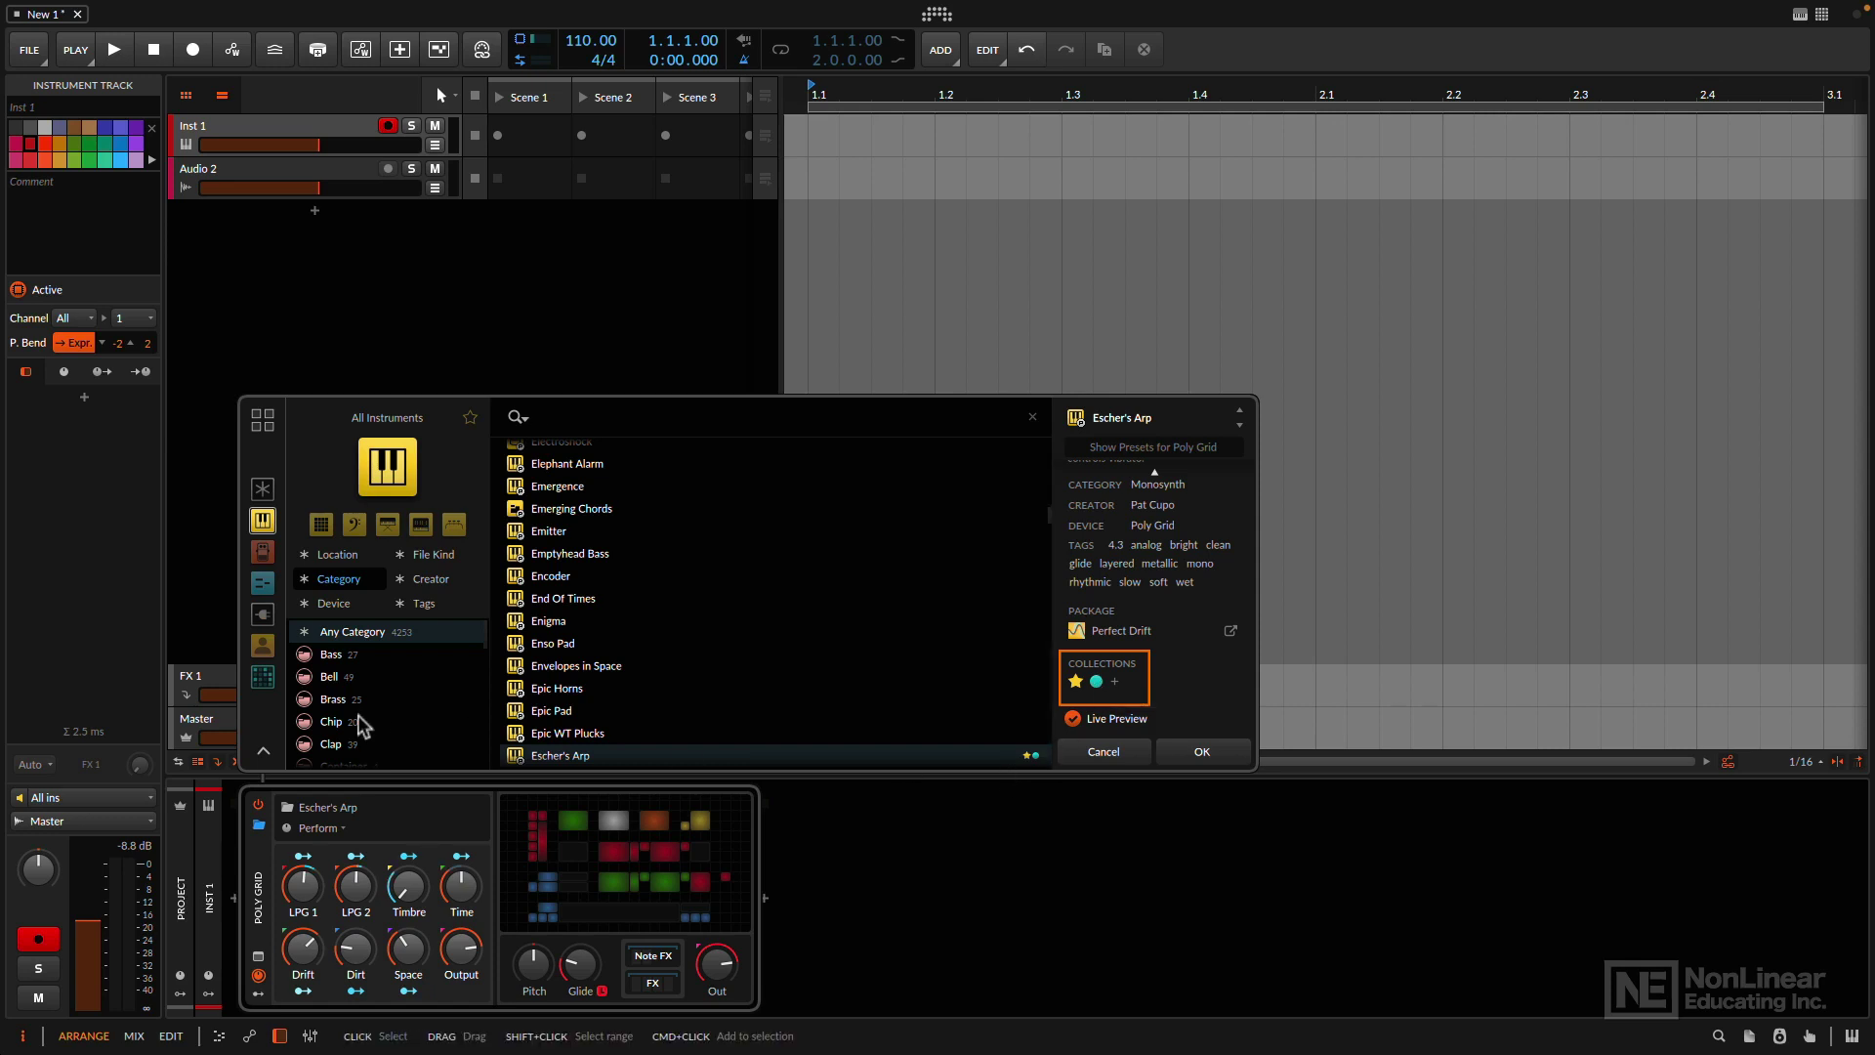
{"action": "left_click", "coordinate": [256, 683]}
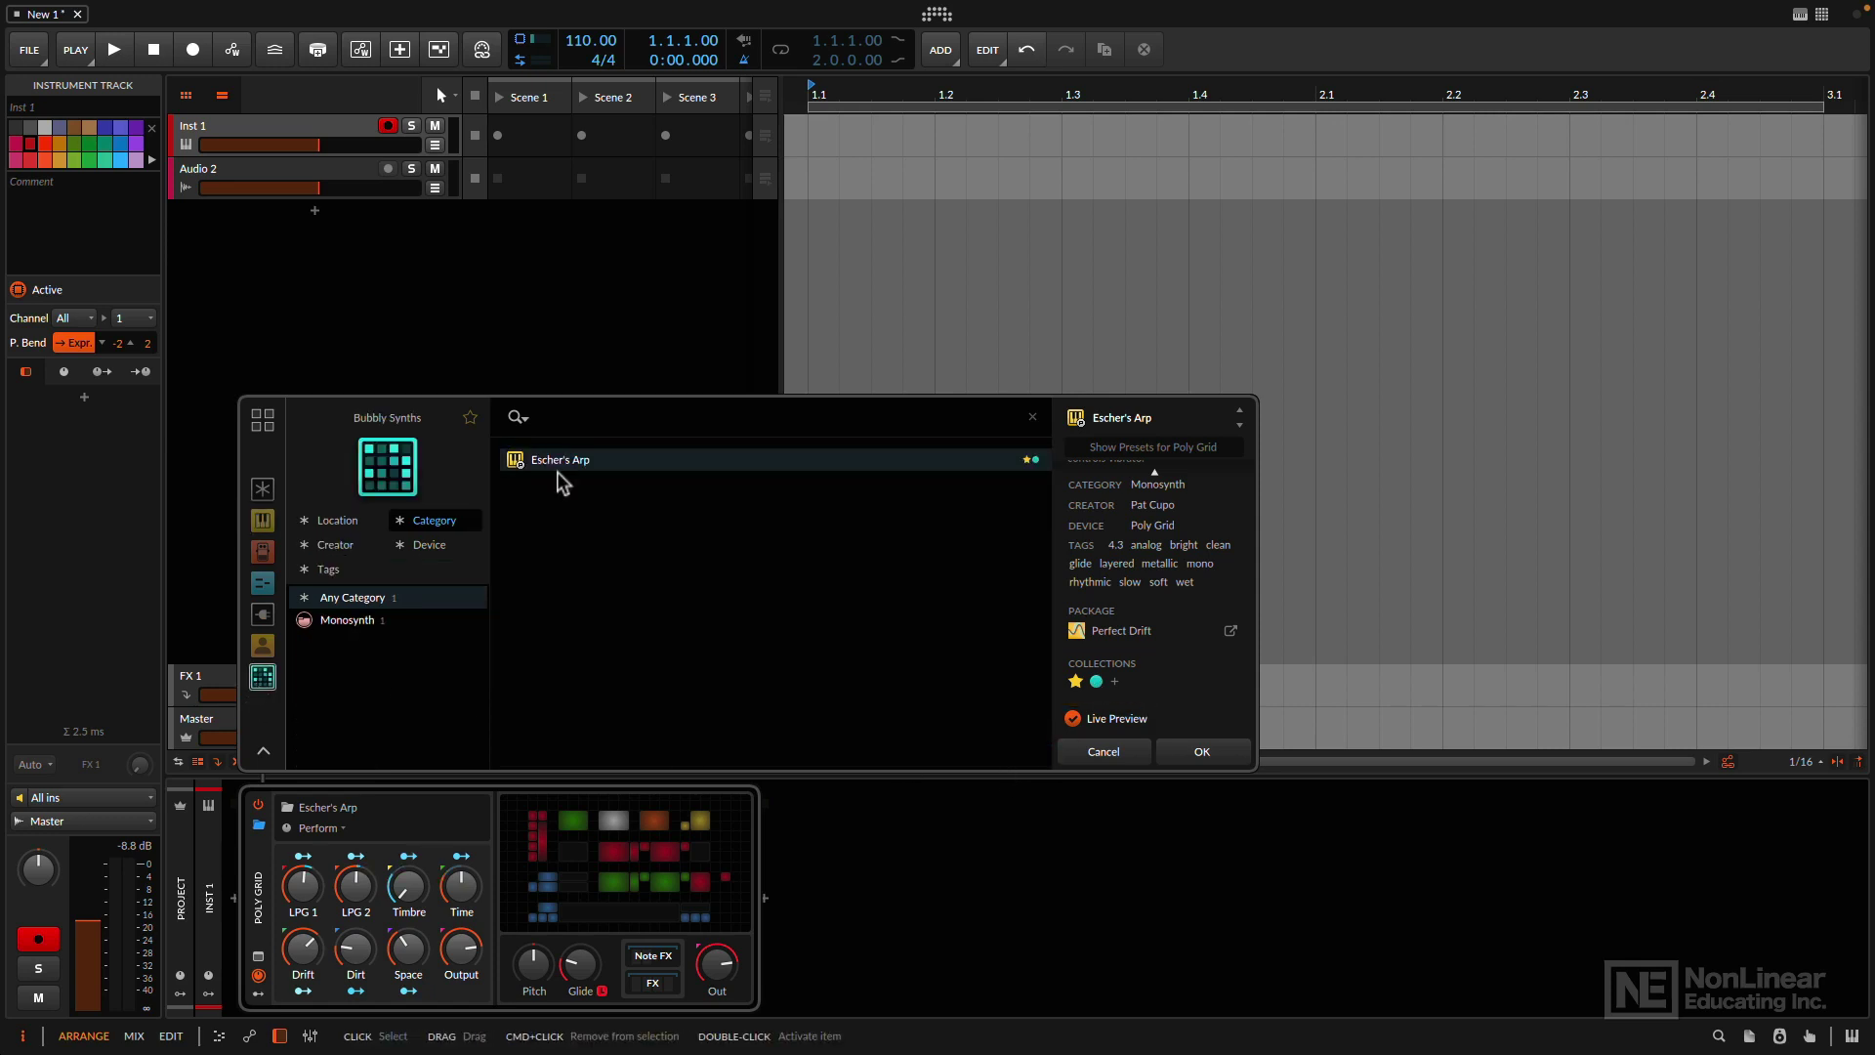
Step: Review the packages overview and saved collections, then return to All Instruments presets
{"action": "left_click", "coordinate": [263, 426]}
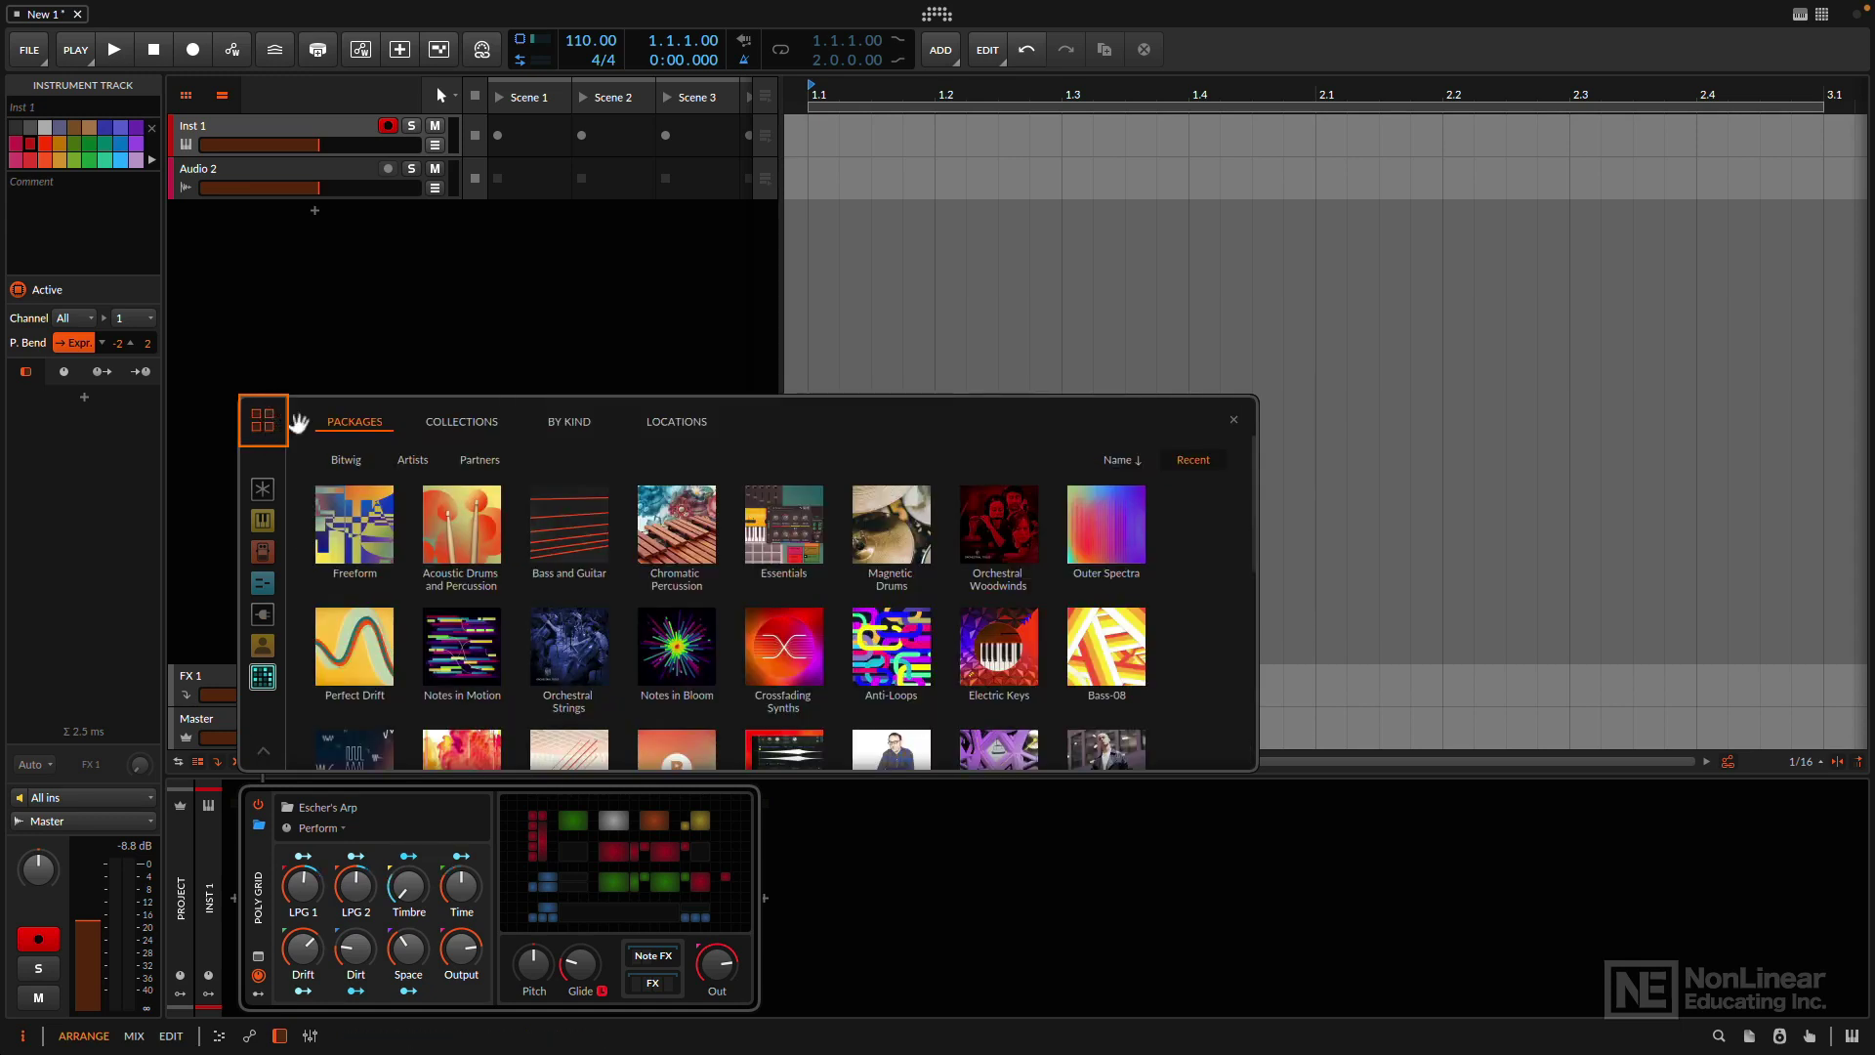
{"action": "left_click", "coordinate": [455, 420]}
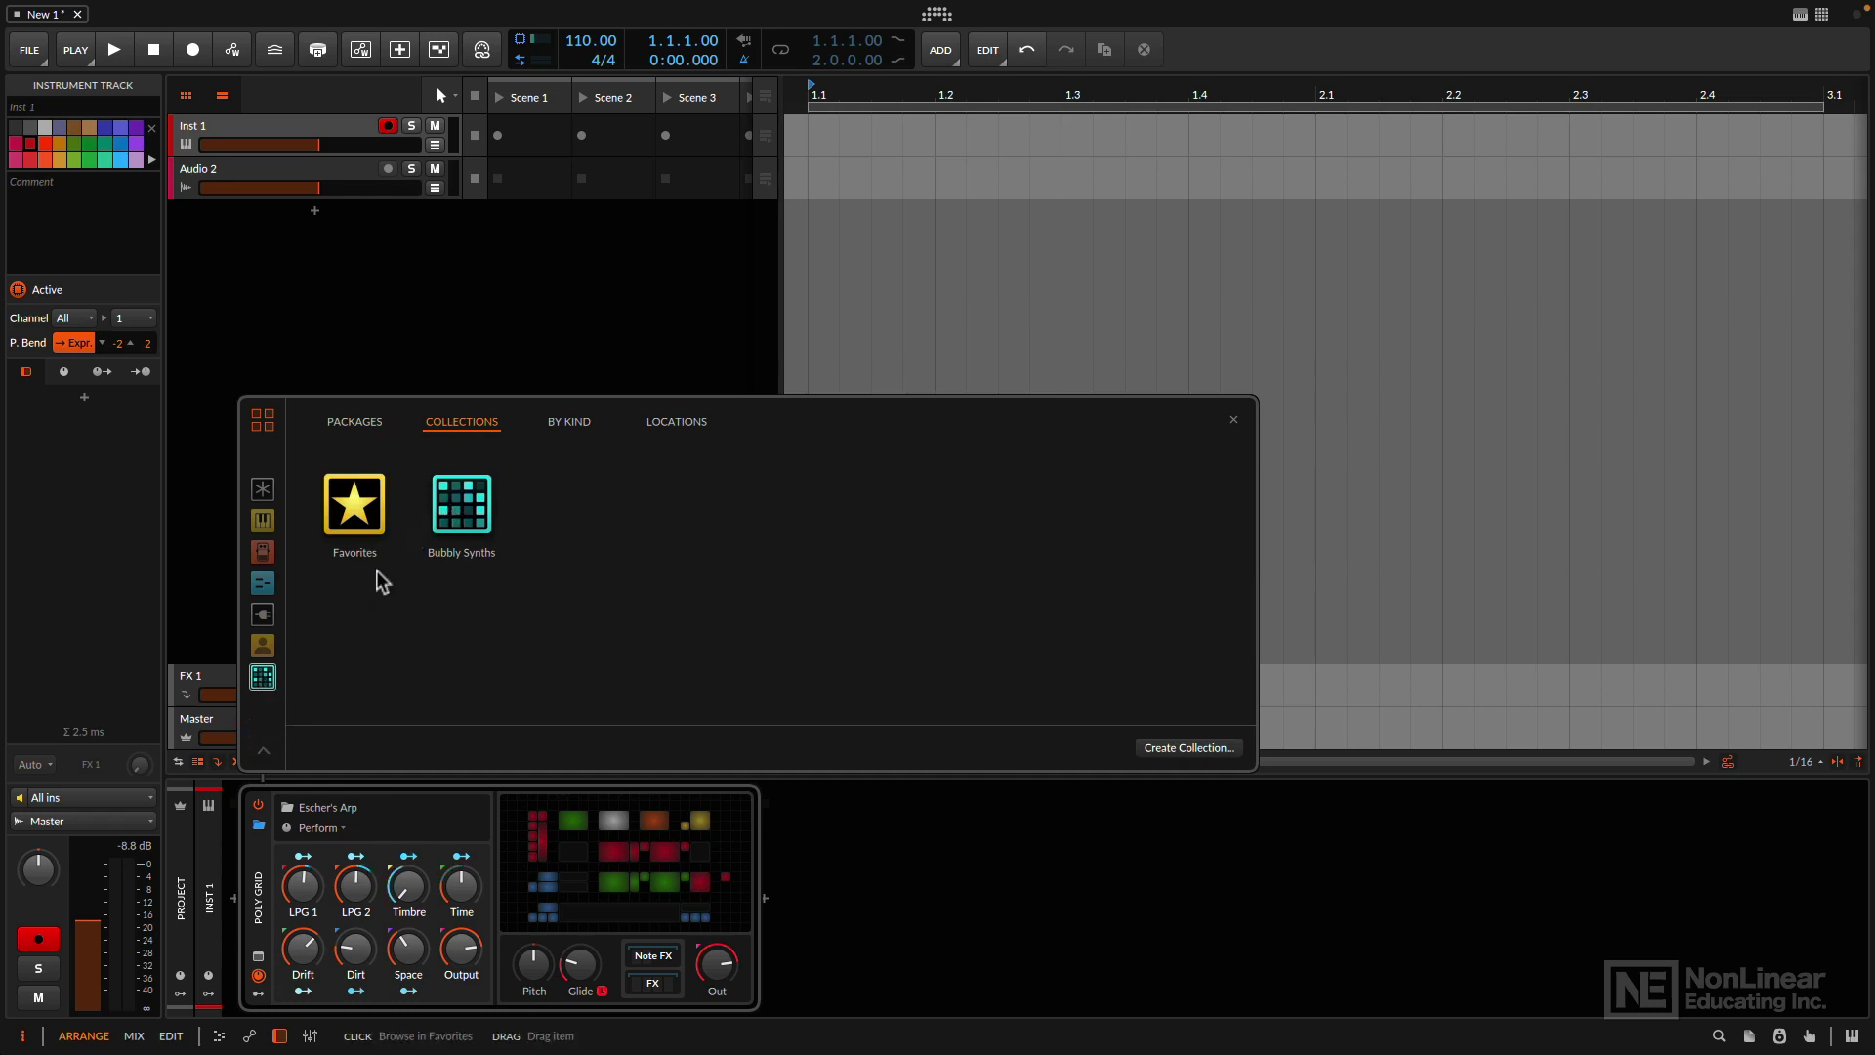
{"action": "right_click", "coordinate": [461, 520]}
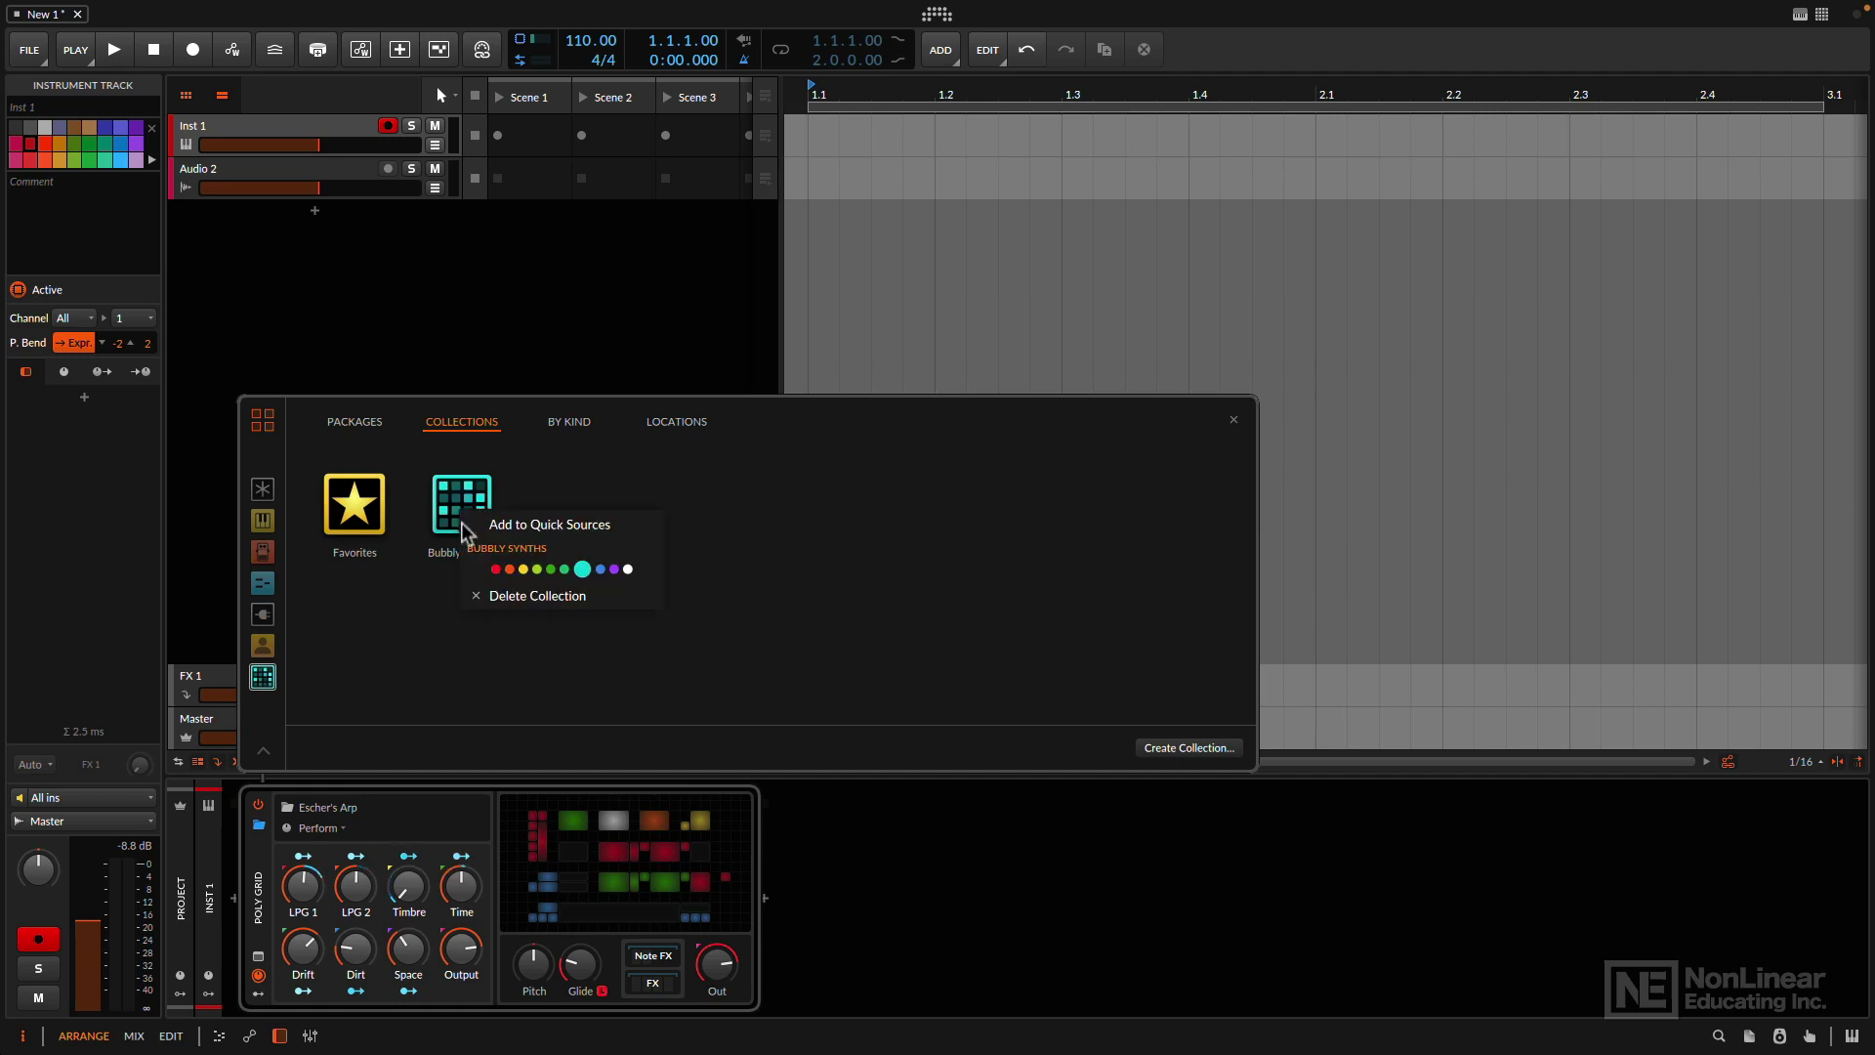
{"action": "left_click", "coordinate": [449, 617]}
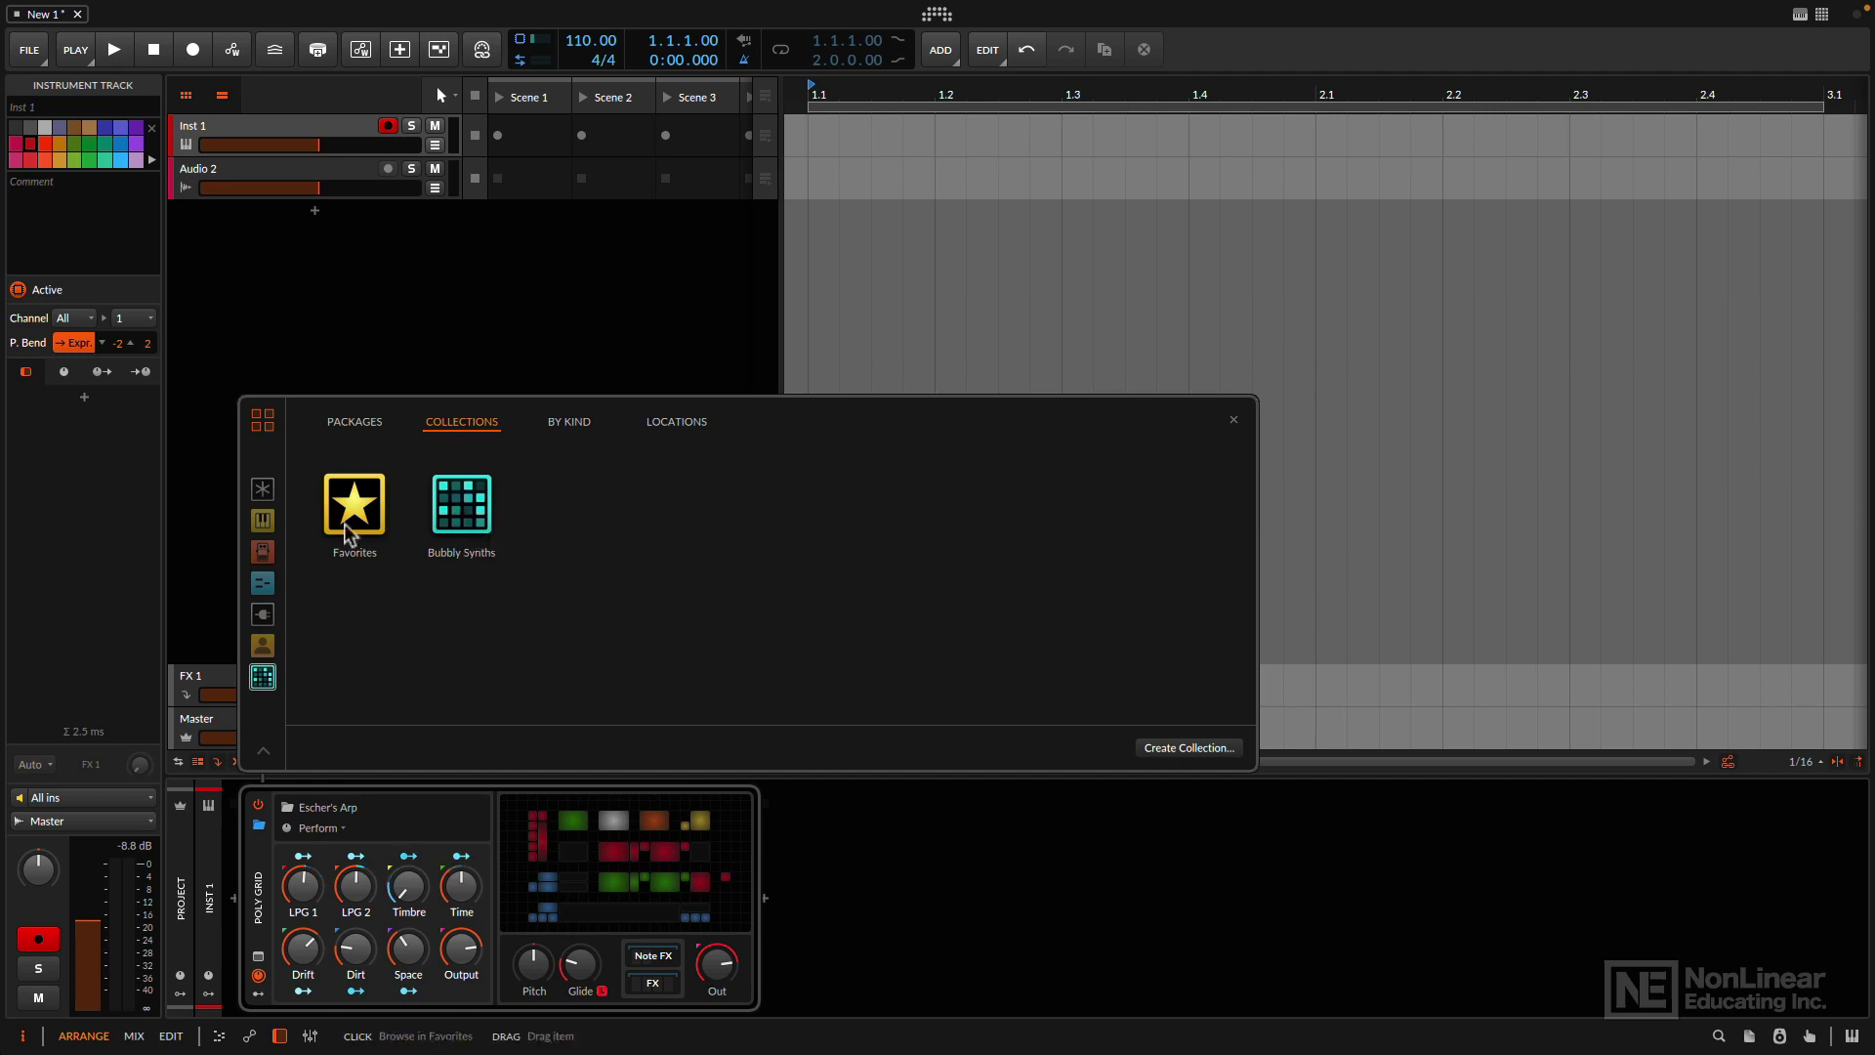
{"action": "left_click", "coordinate": [359, 424]}
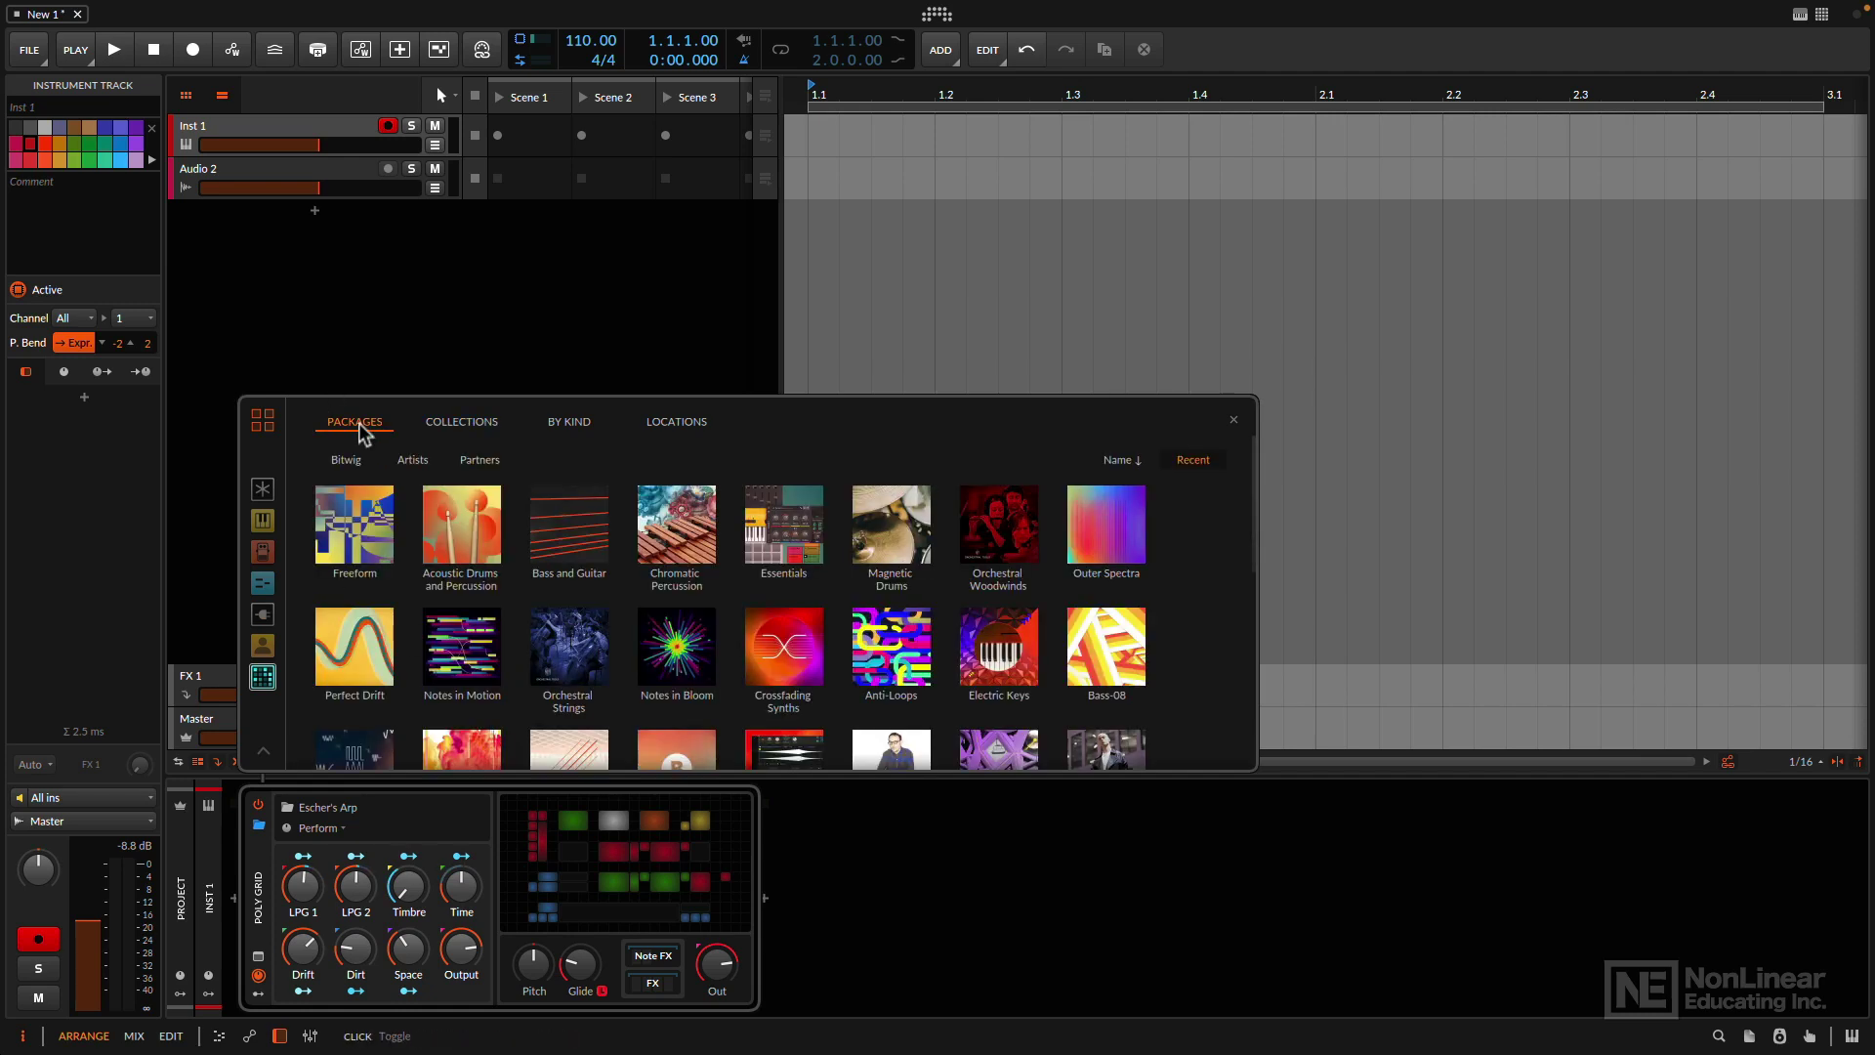
{"action": "left_click", "coordinate": [265, 416]}
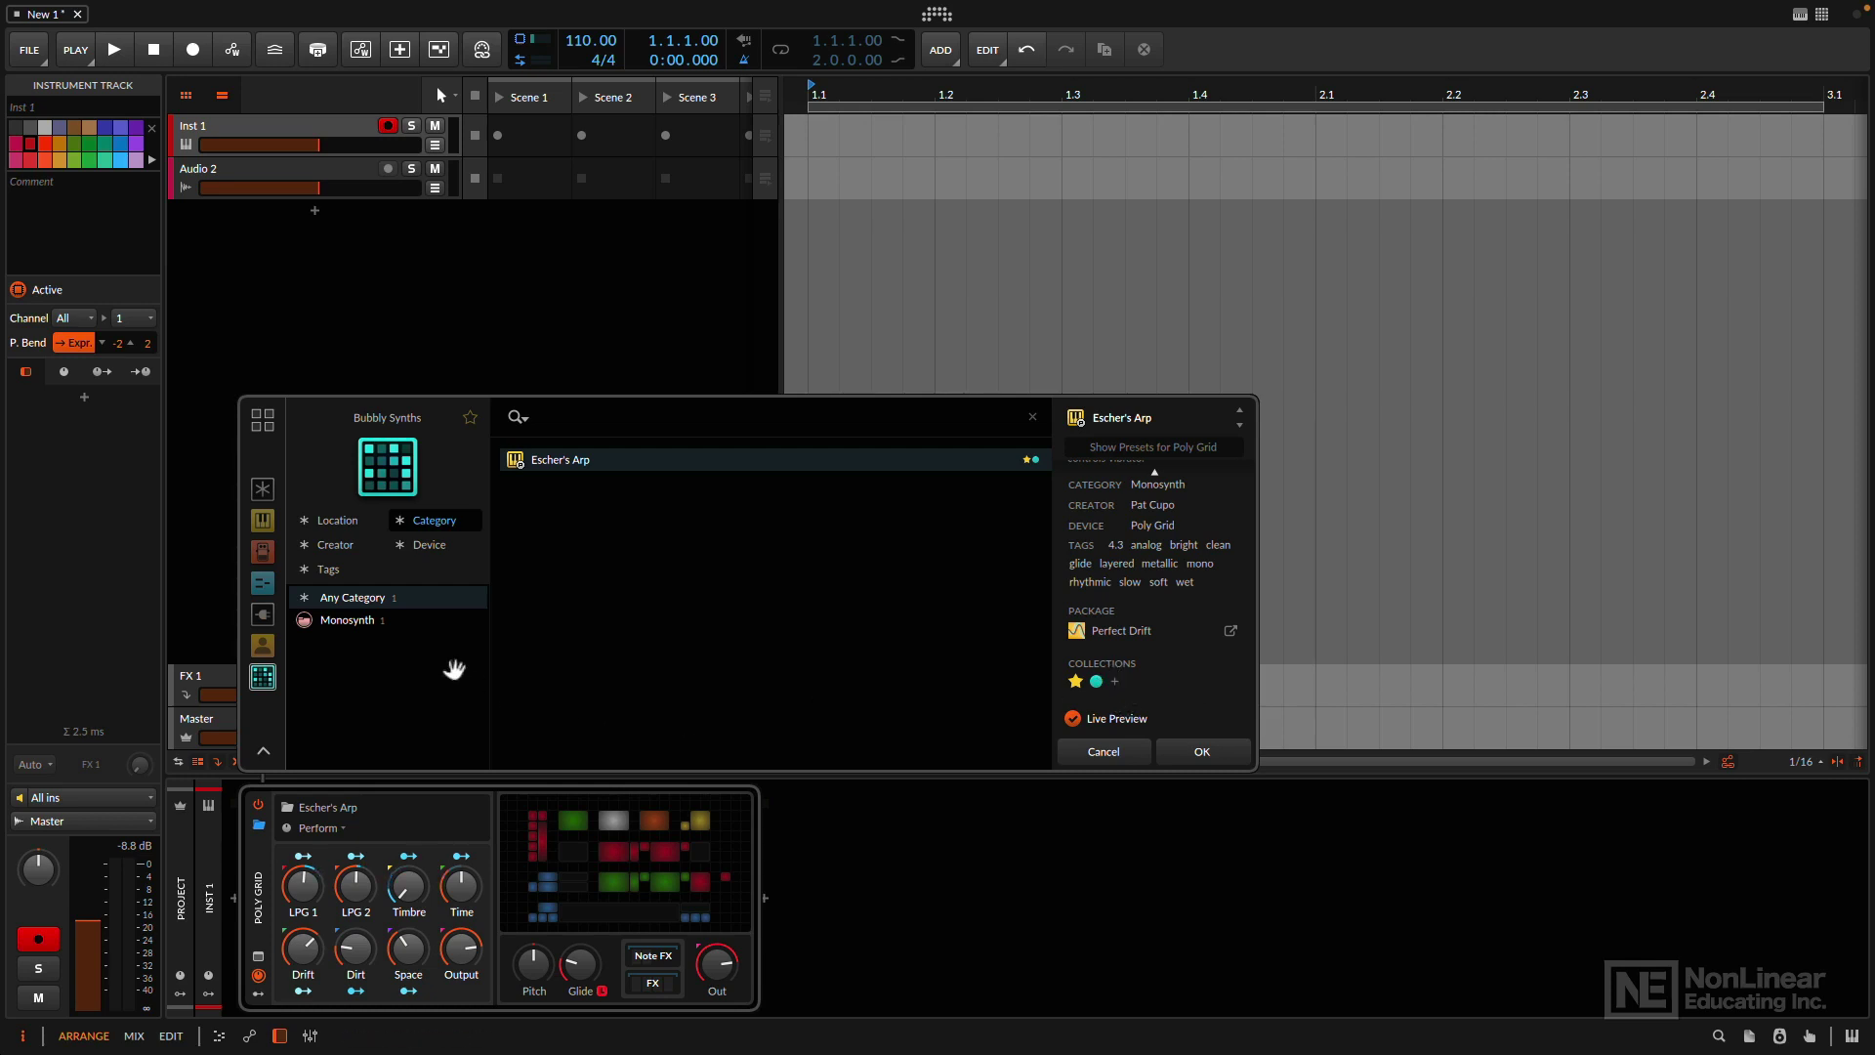
{"action": "left_click", "coordinate": [263, 525]}
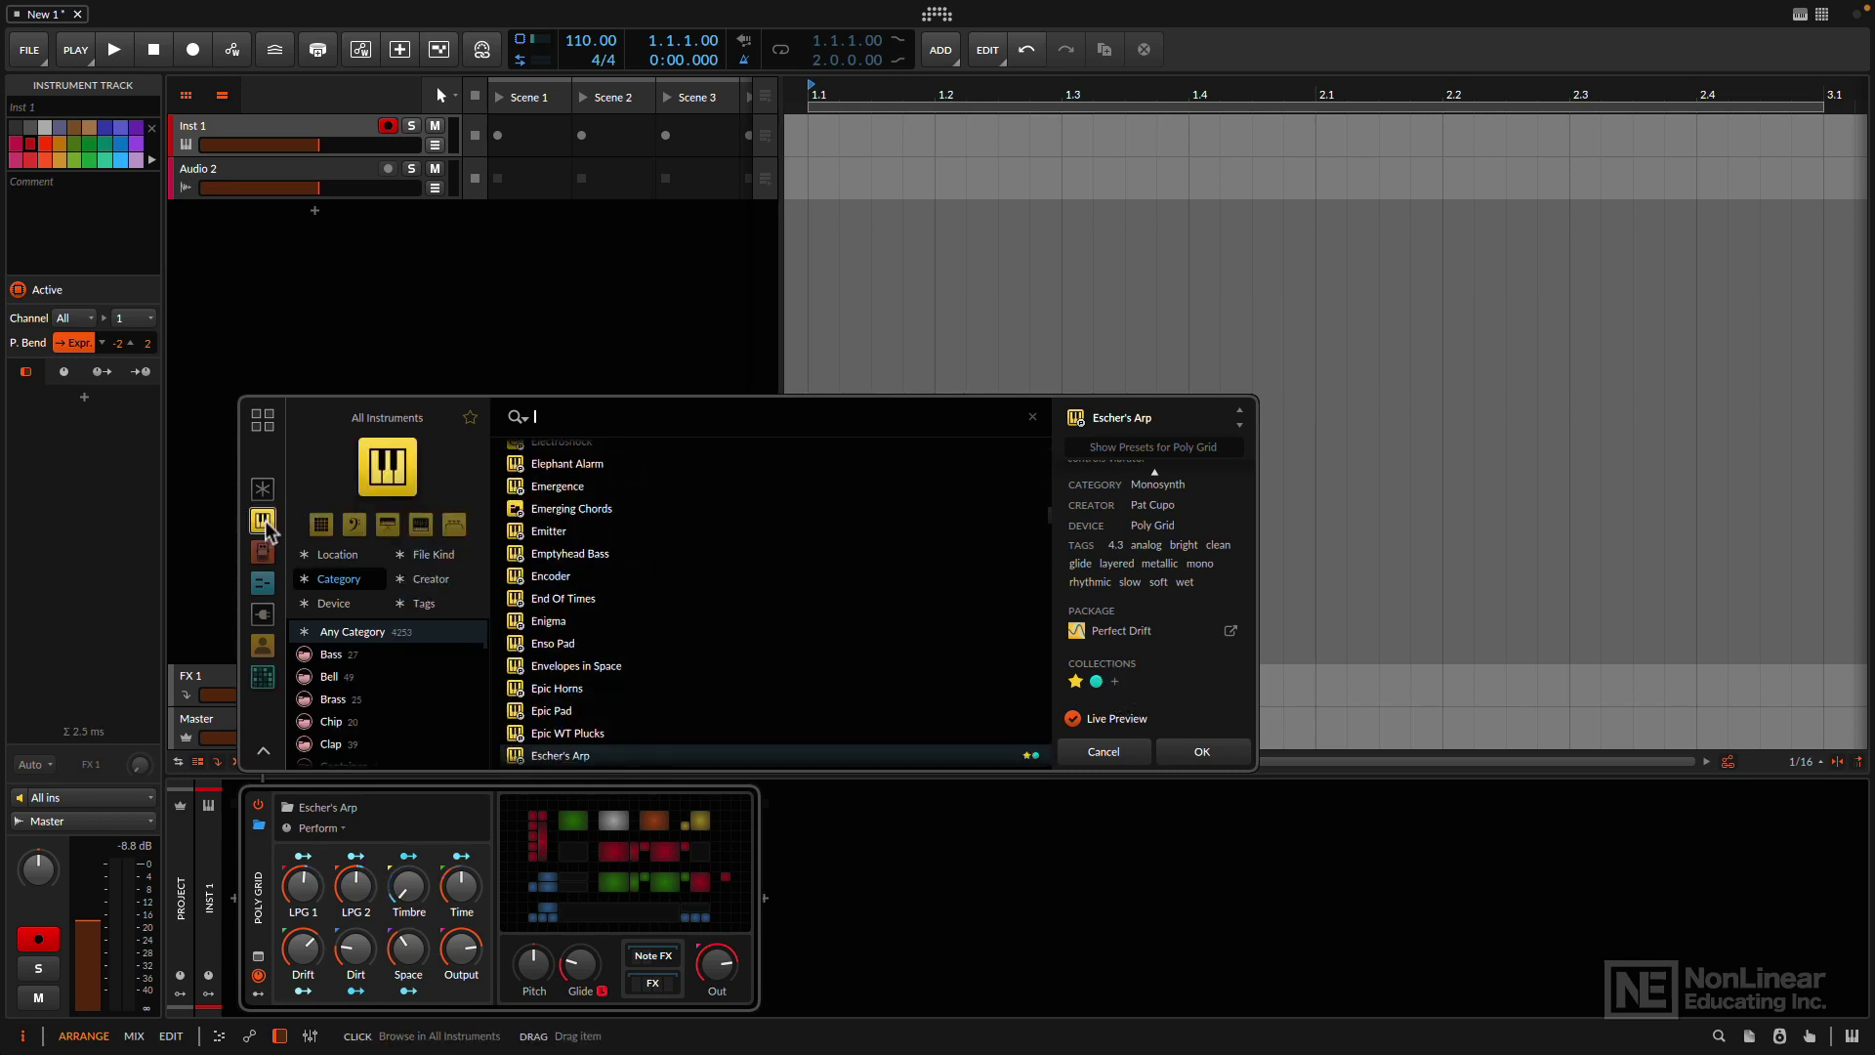
Step: Switch to Drum Presets and narrow them to the Drum Kit category
{"action": "scroll", "coordinate": [576, 637], "scroll_direction": "up", "scroll_amount": 15}
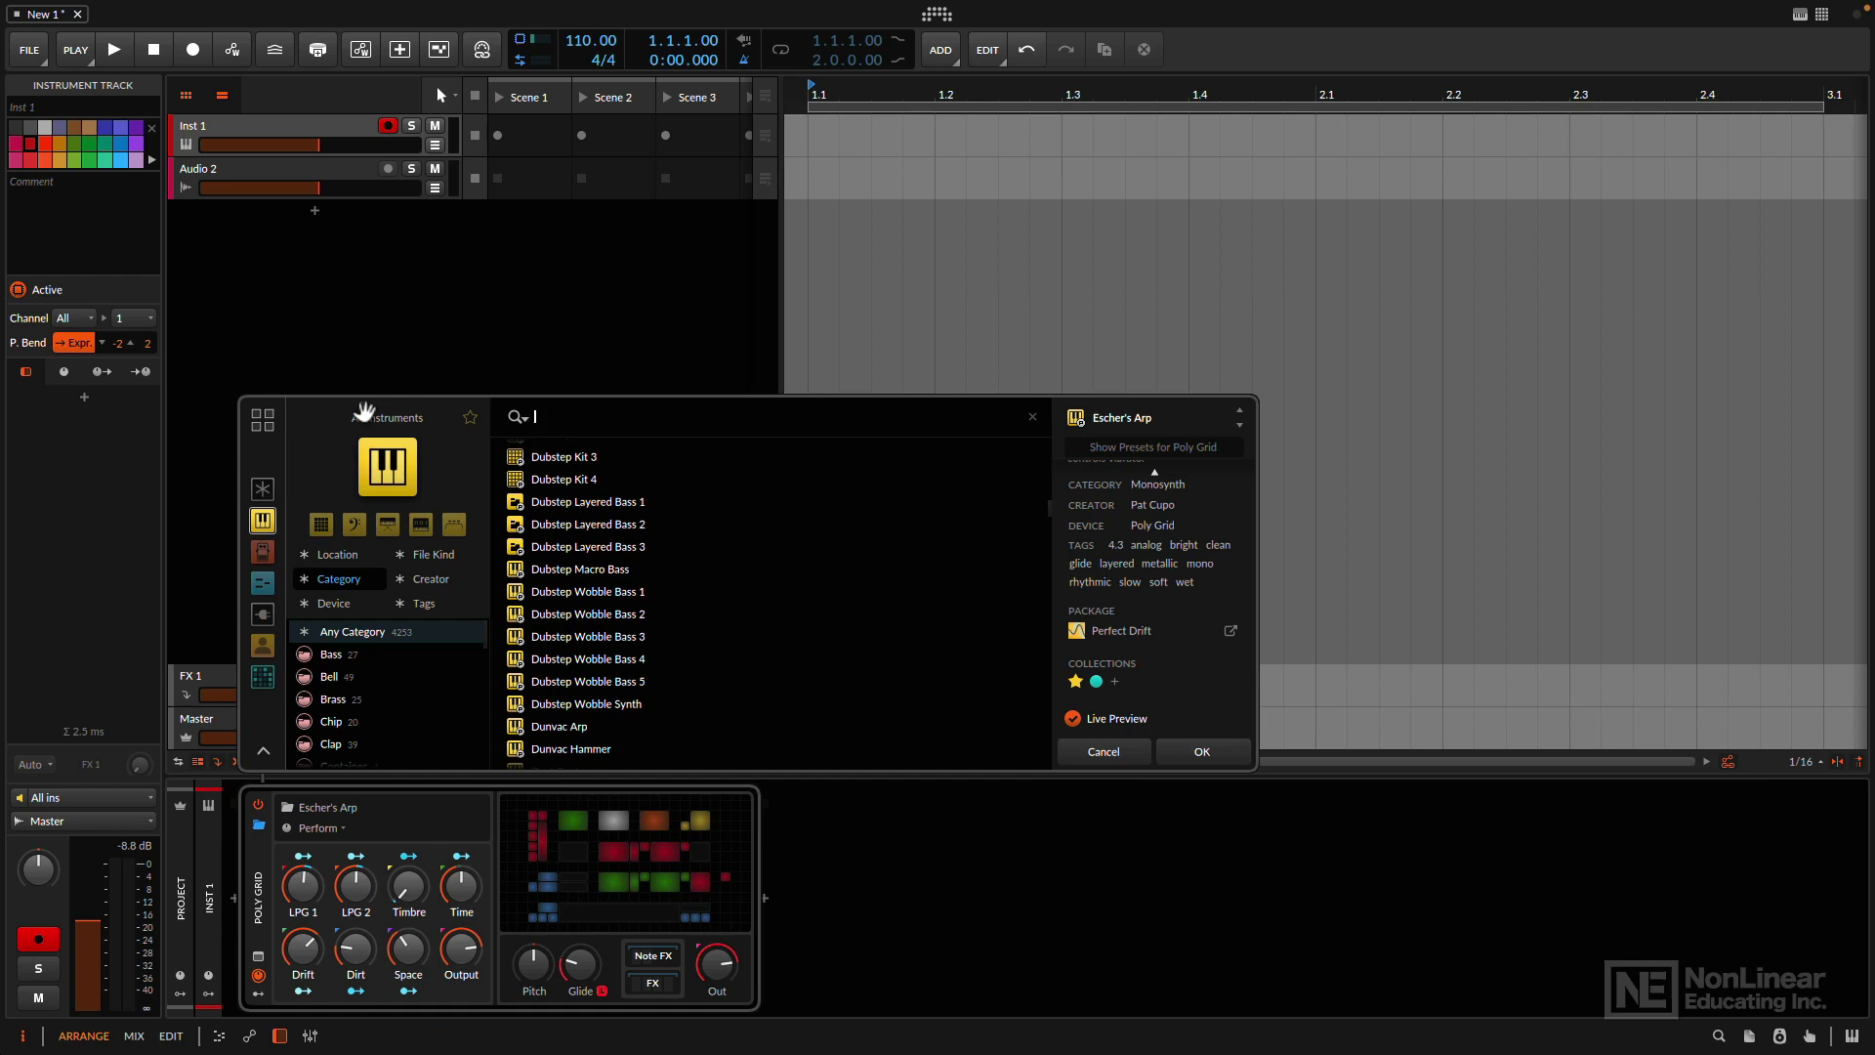
{"action": "left_click", "coordinate": [321, 527]}
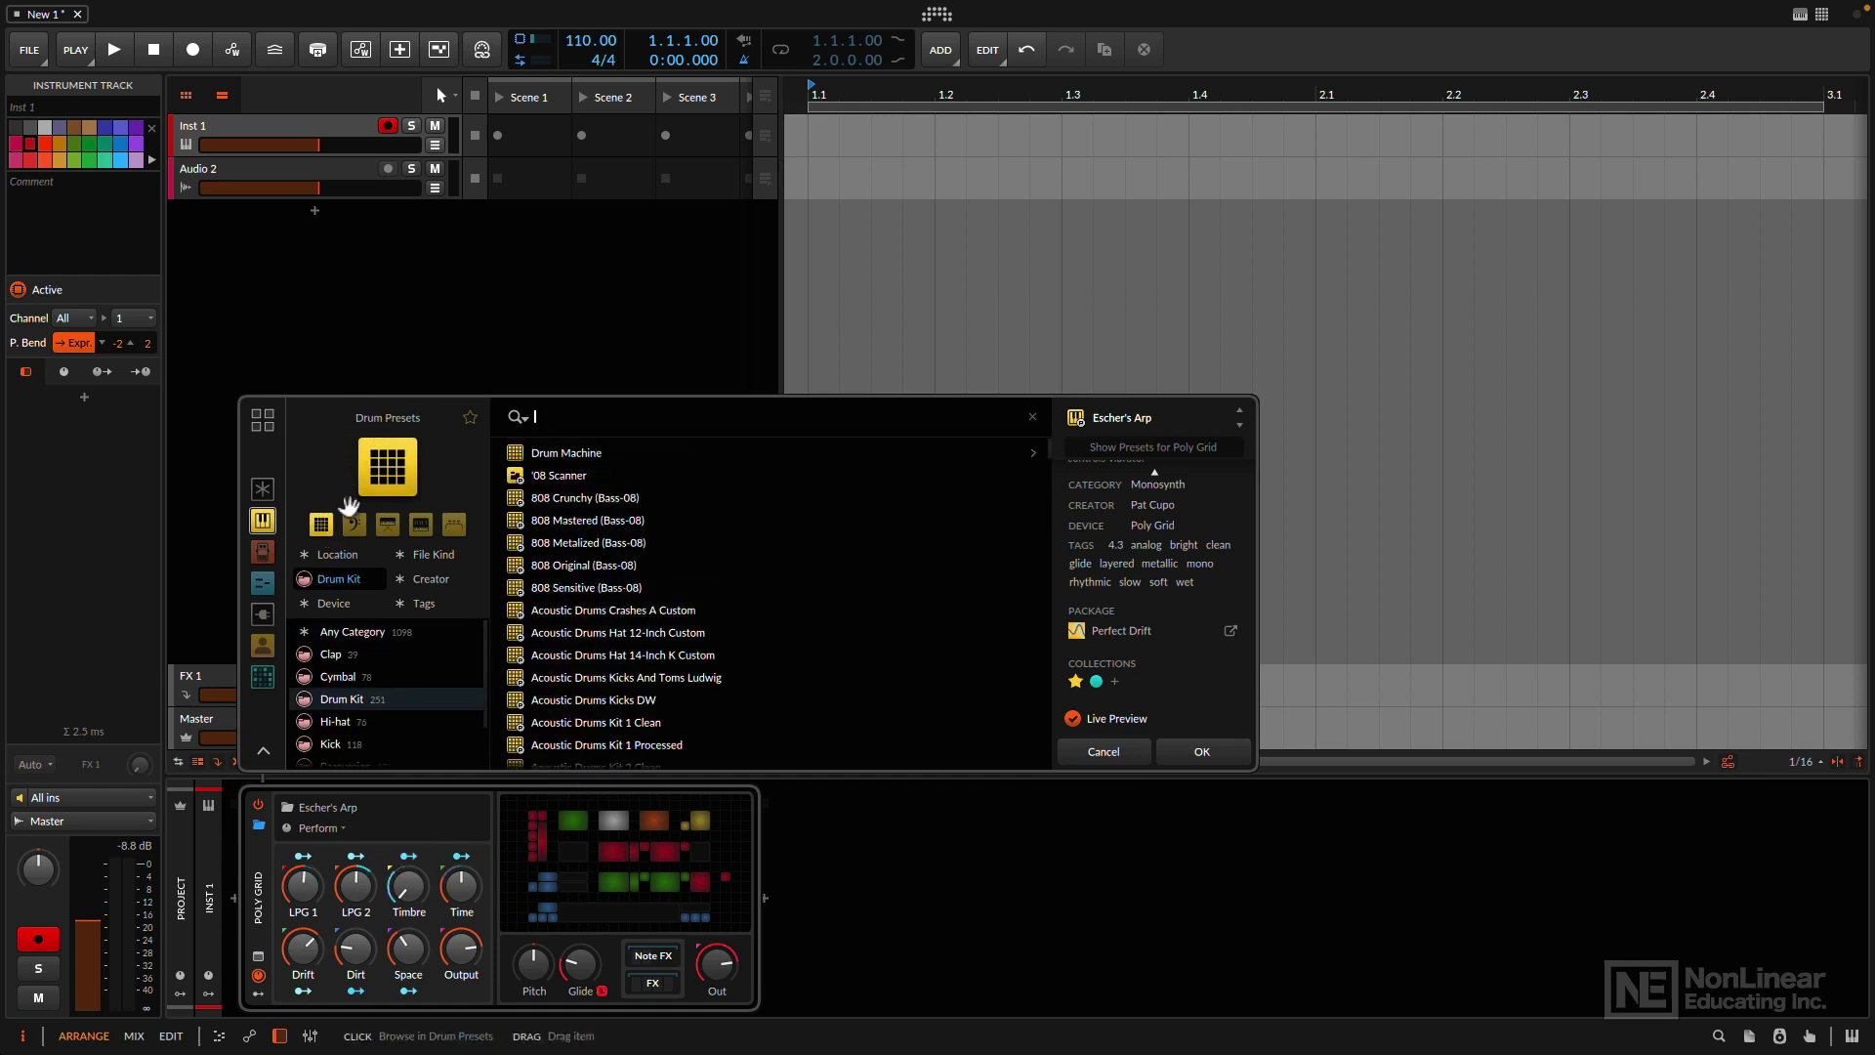
{"action": "left_click", "coordinate": [329, 703]}
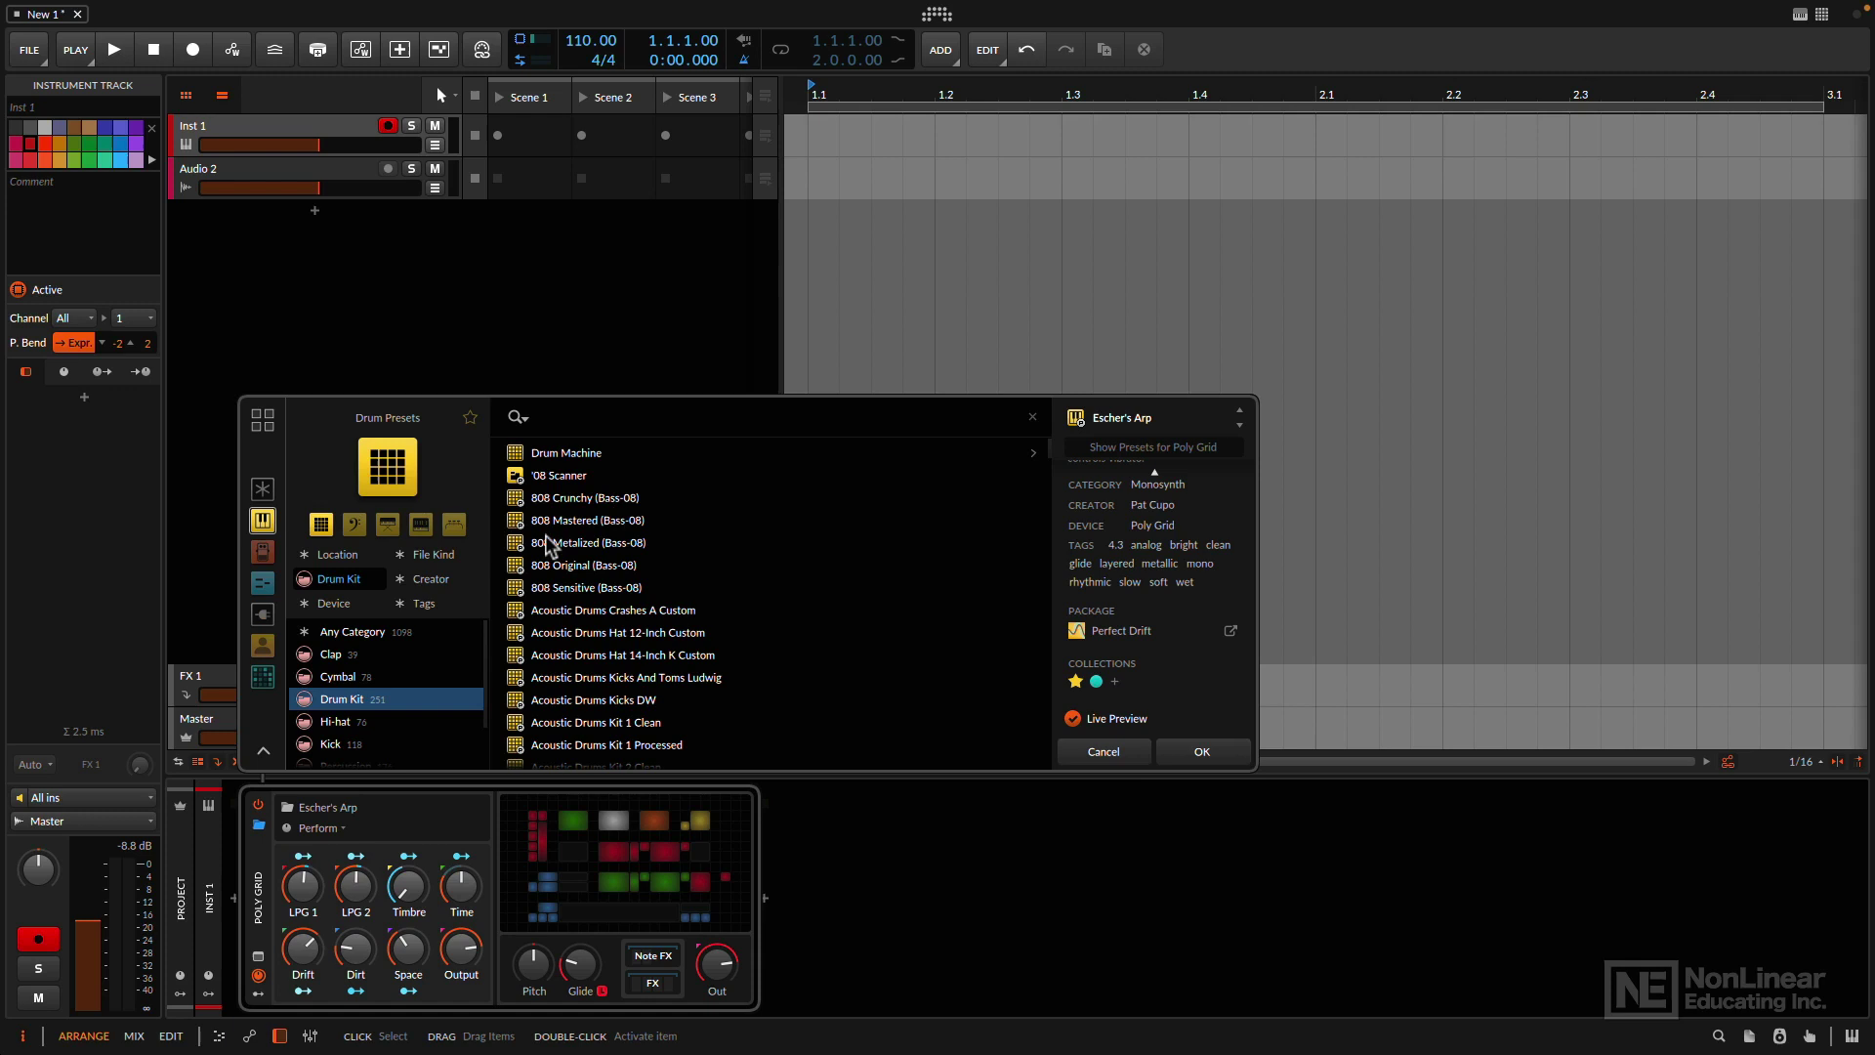
{"action": "right_click", "coordinate": [271, 713]}
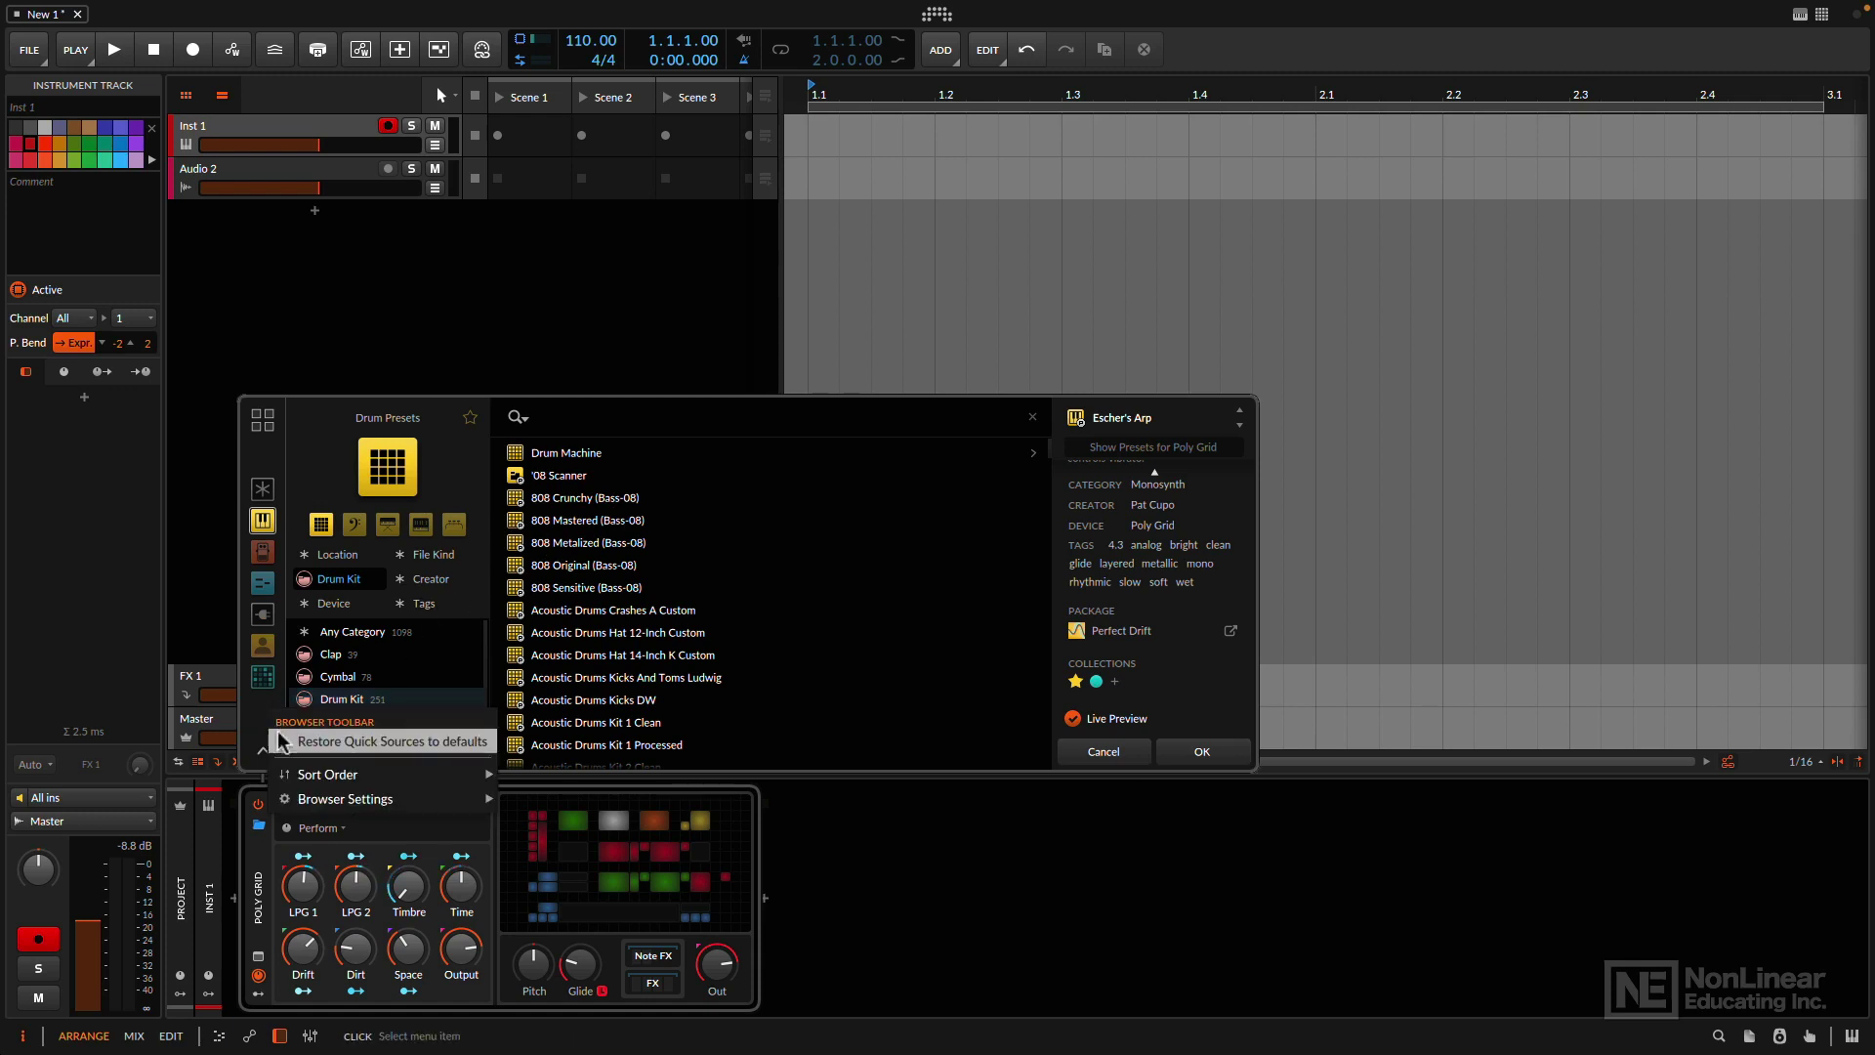
{"action": "mouse_move", "coordinate": [296, 798]}
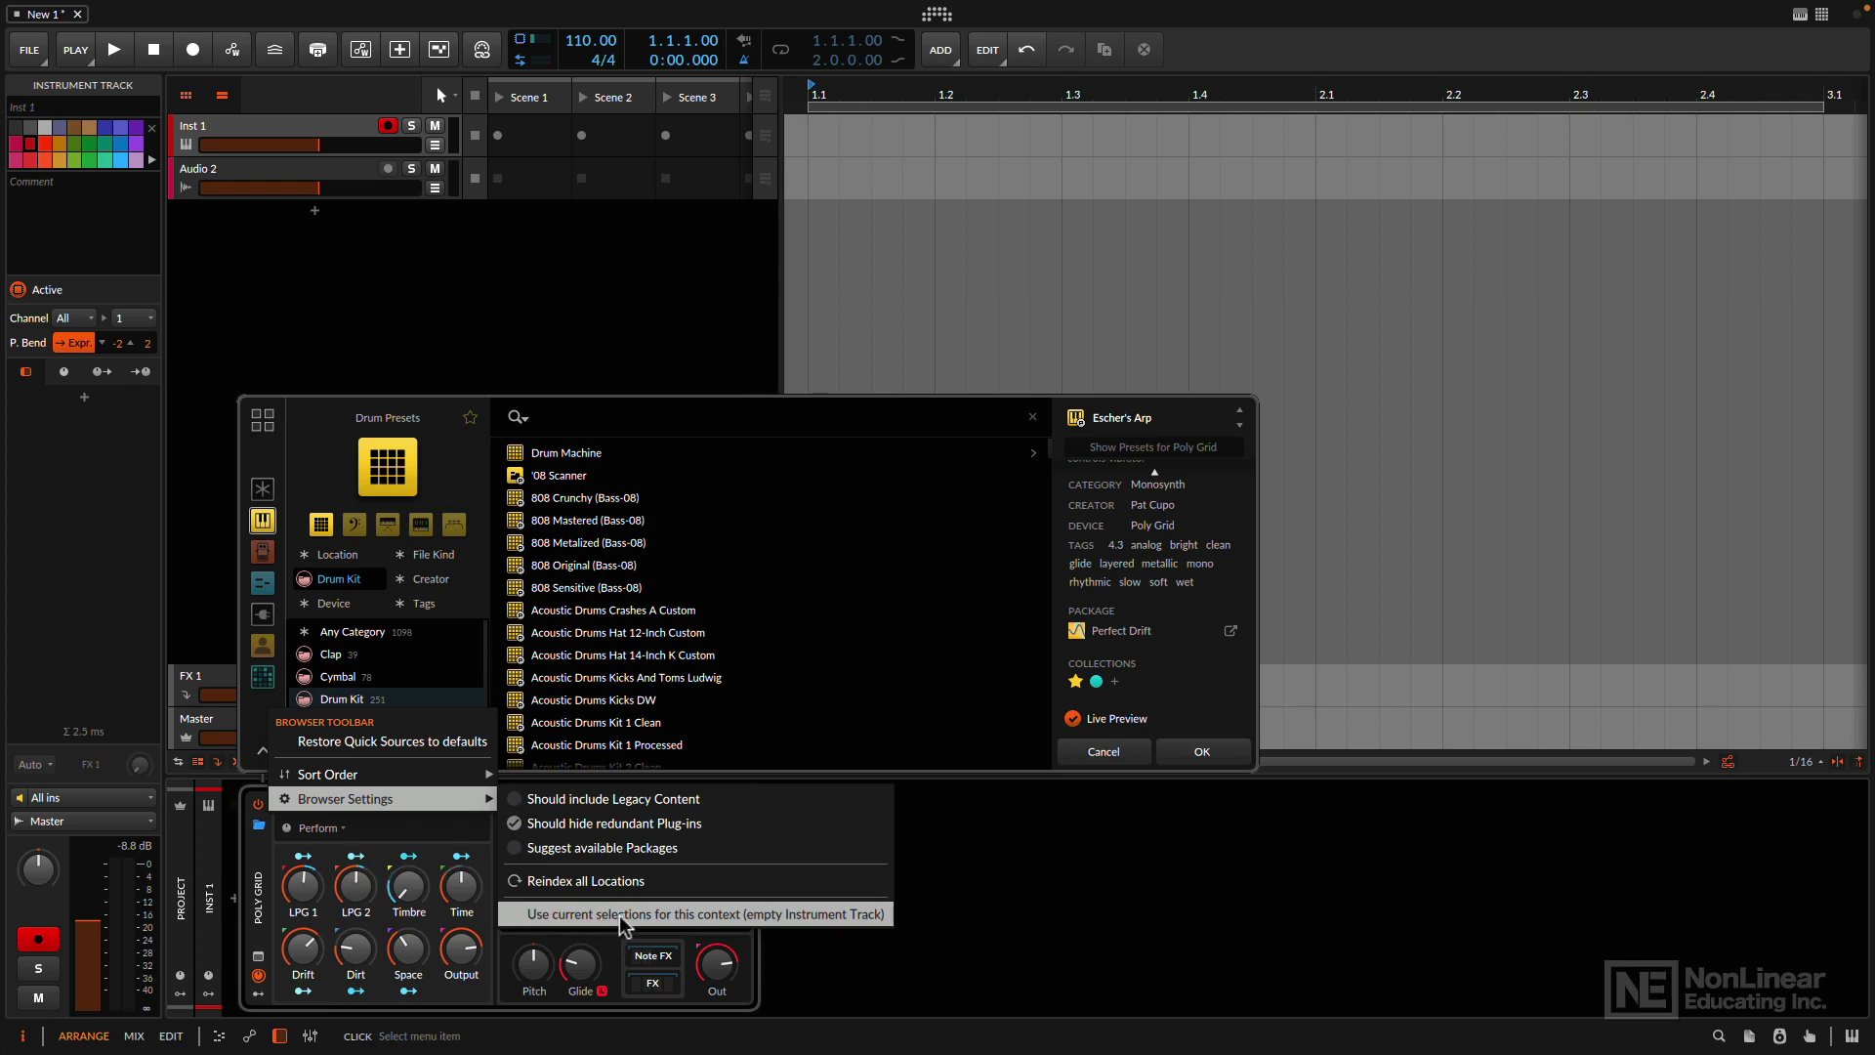
{"action": "left_click", "coordinate": [1079, 904]}
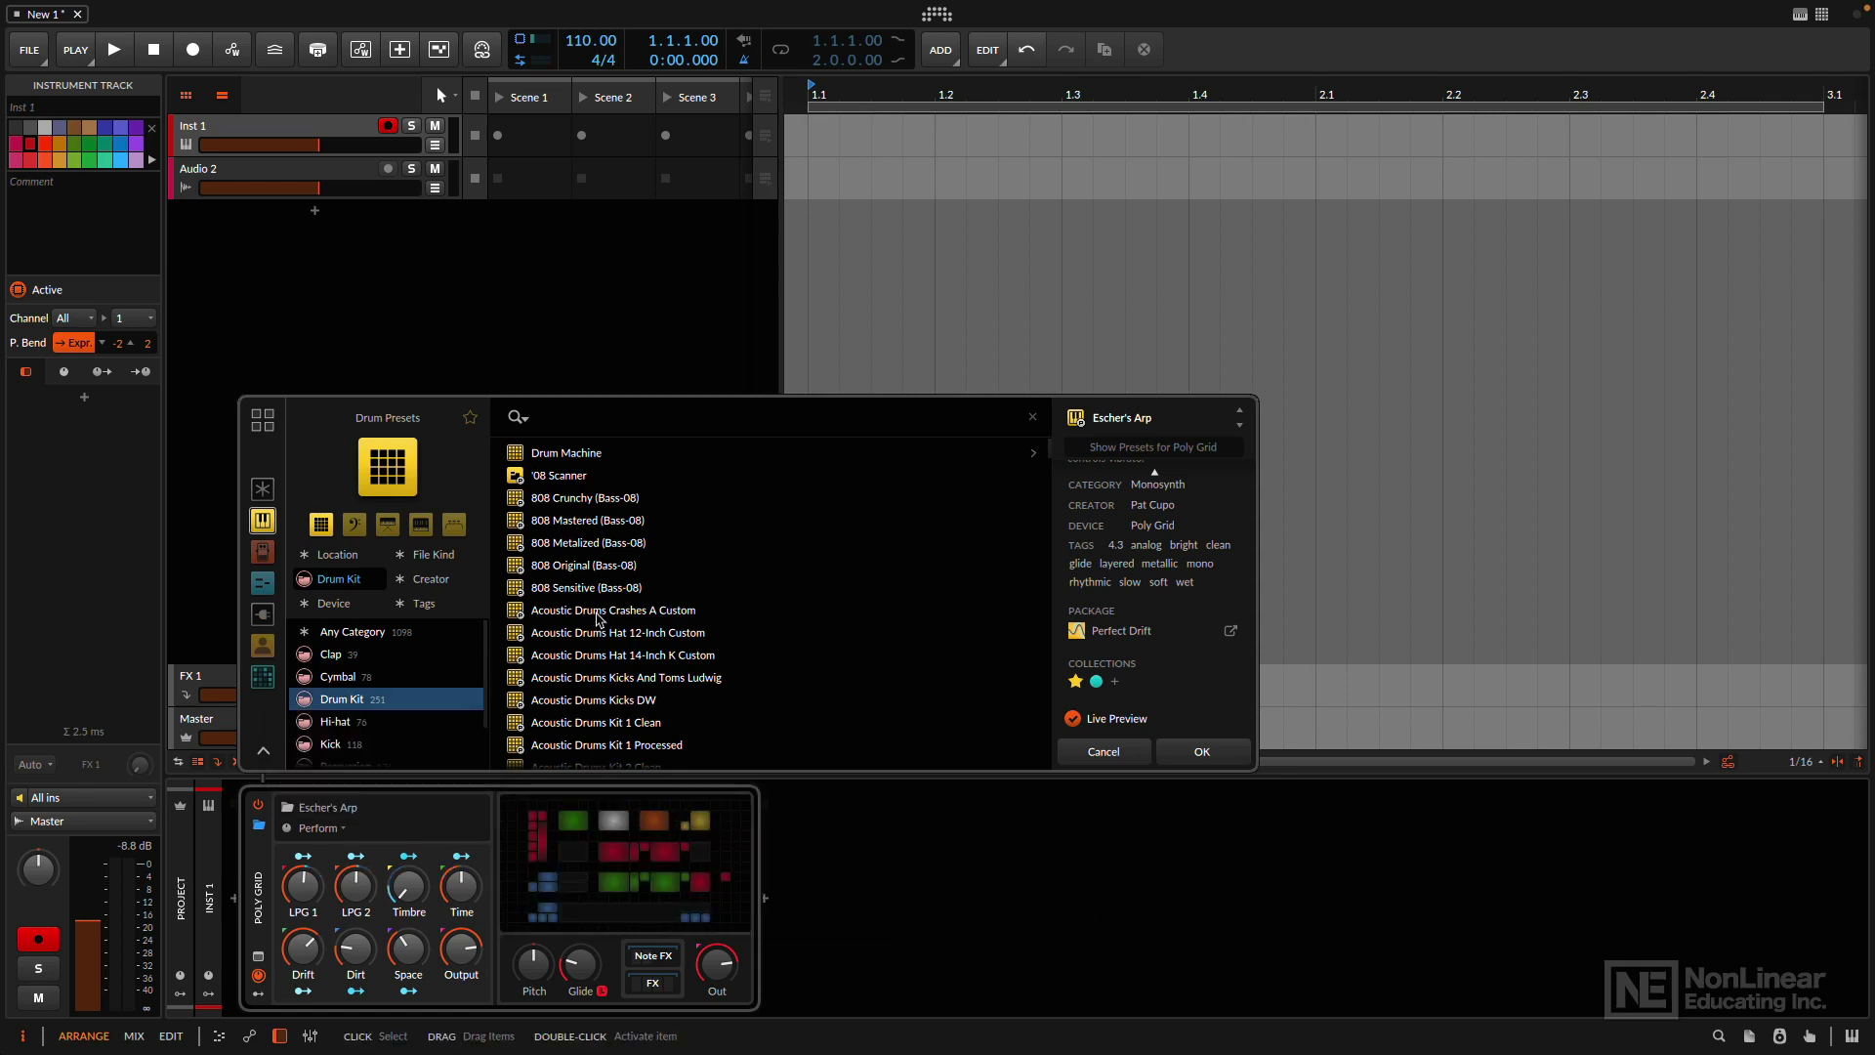
Step: Save the current view as a 'Drum Presets' snapshot, then switch to synth presets
{"action": "right_click", "coordinate": [1198, 683]}
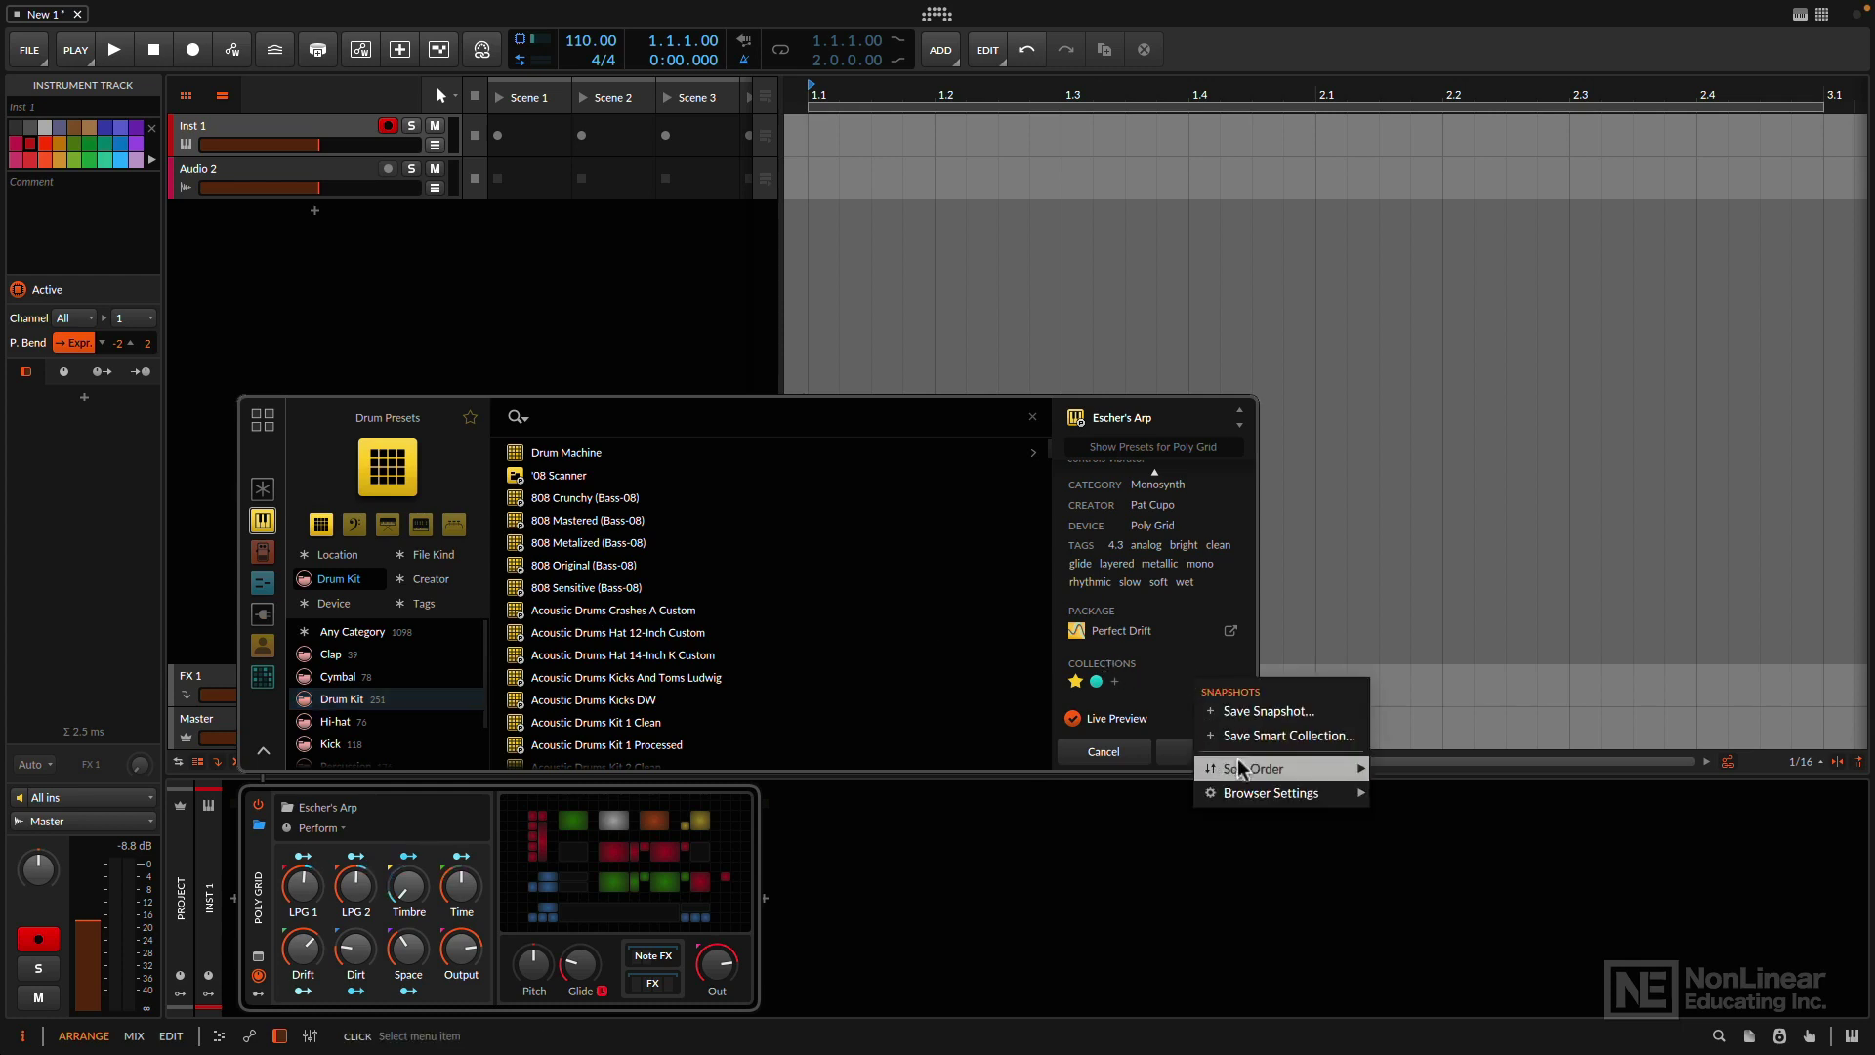
{"action": "mouse_move", "coordinate": [1239, 783]}
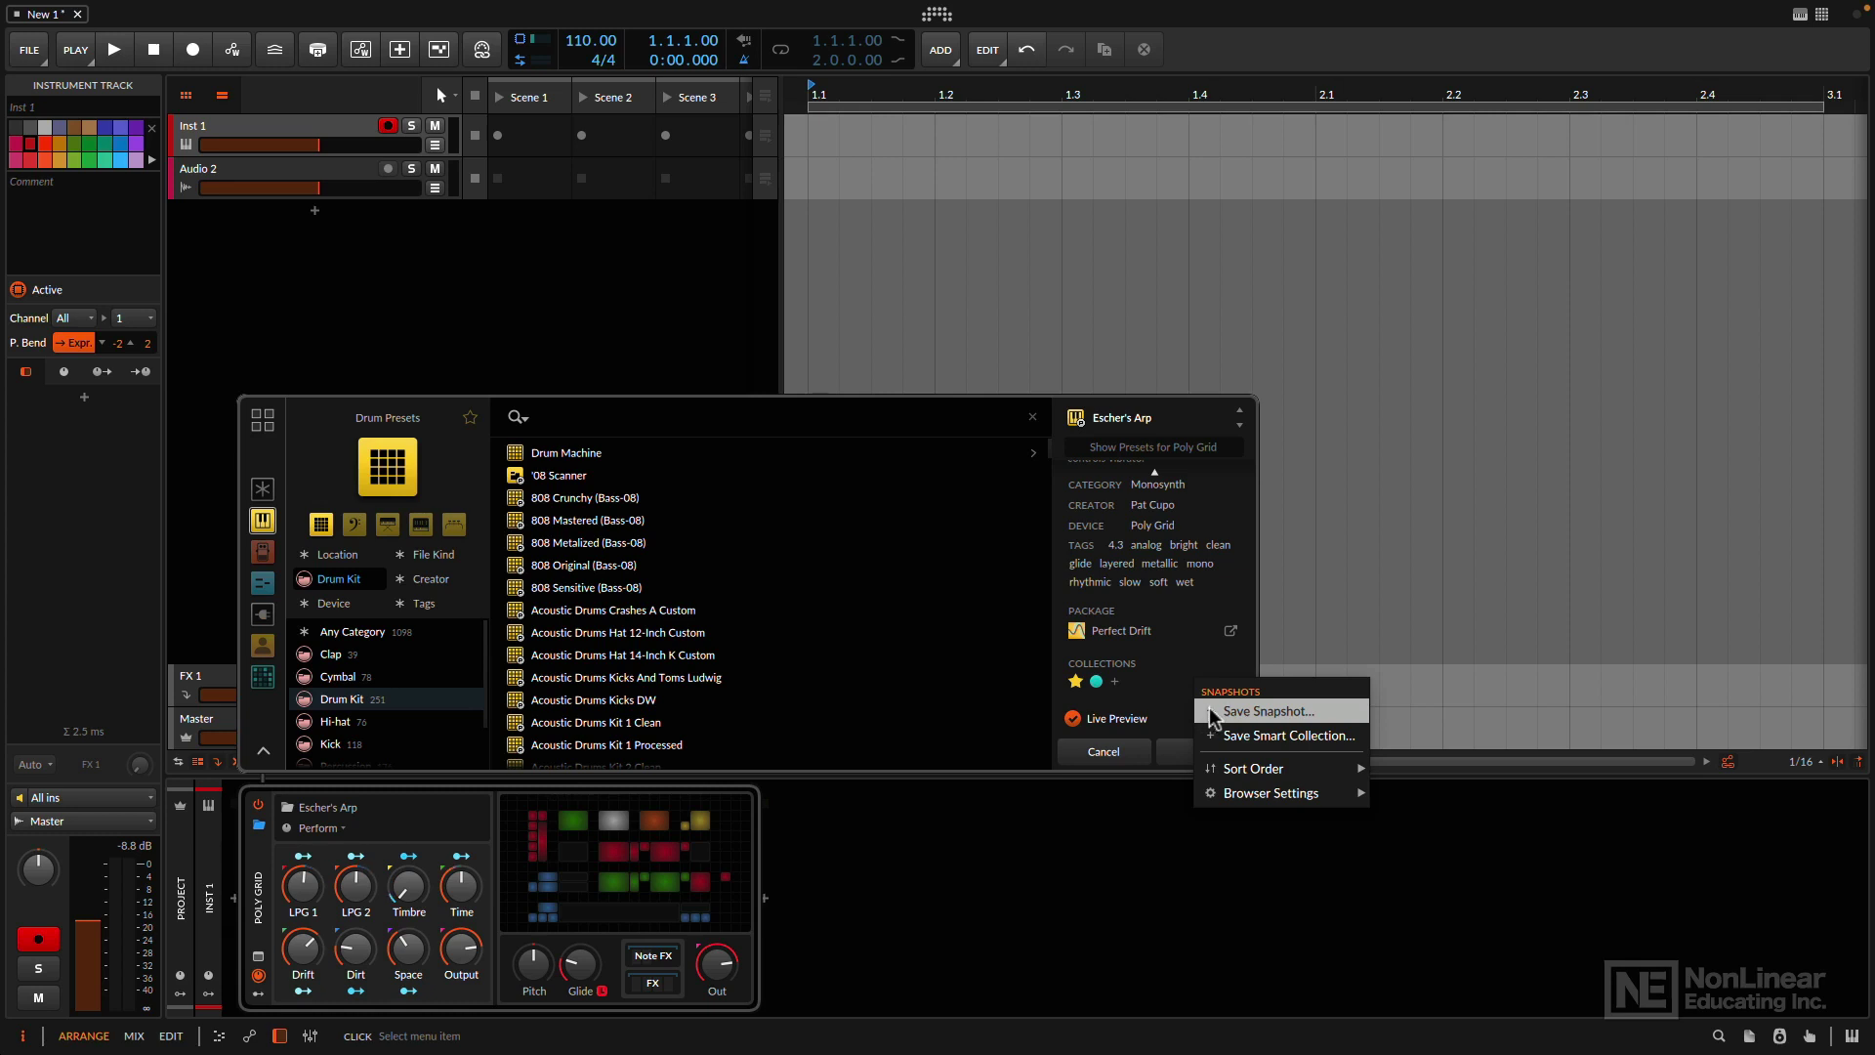
{"action": "left_click", "coordinate": [1212, 713]}
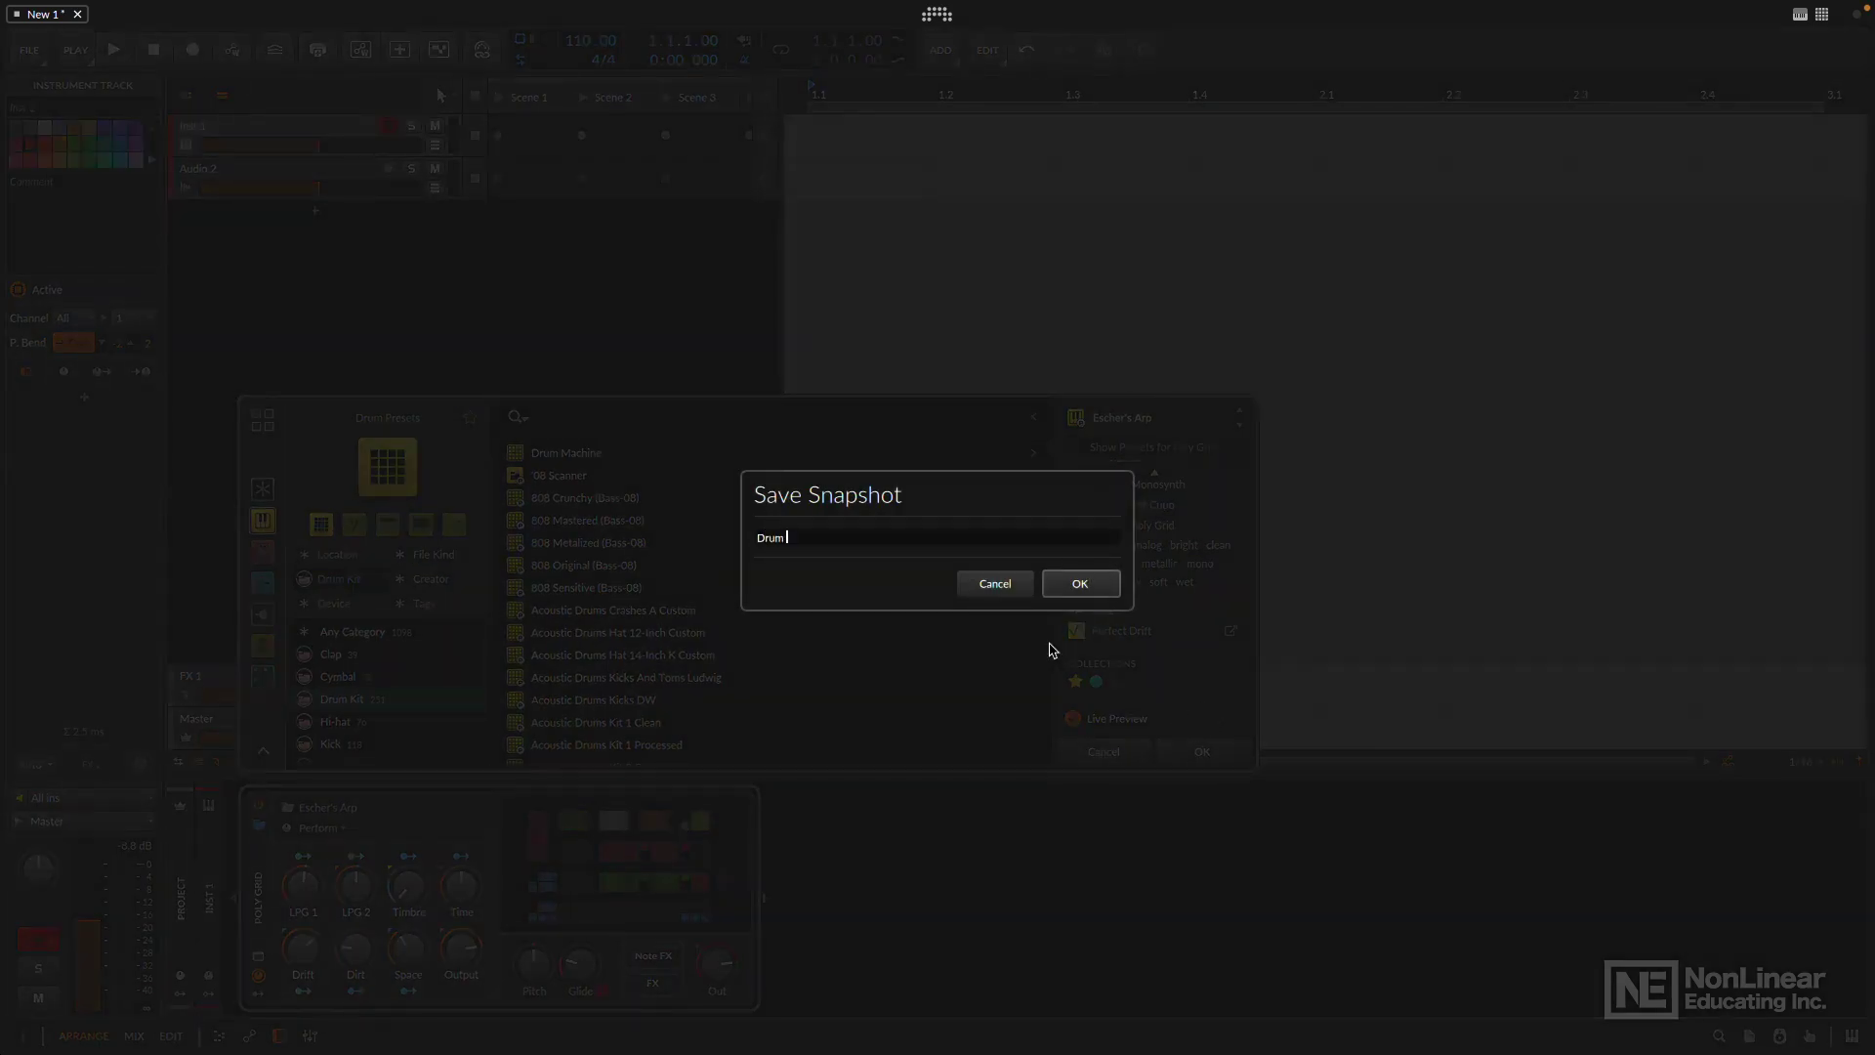
{"action": "key", "text": "Return"}
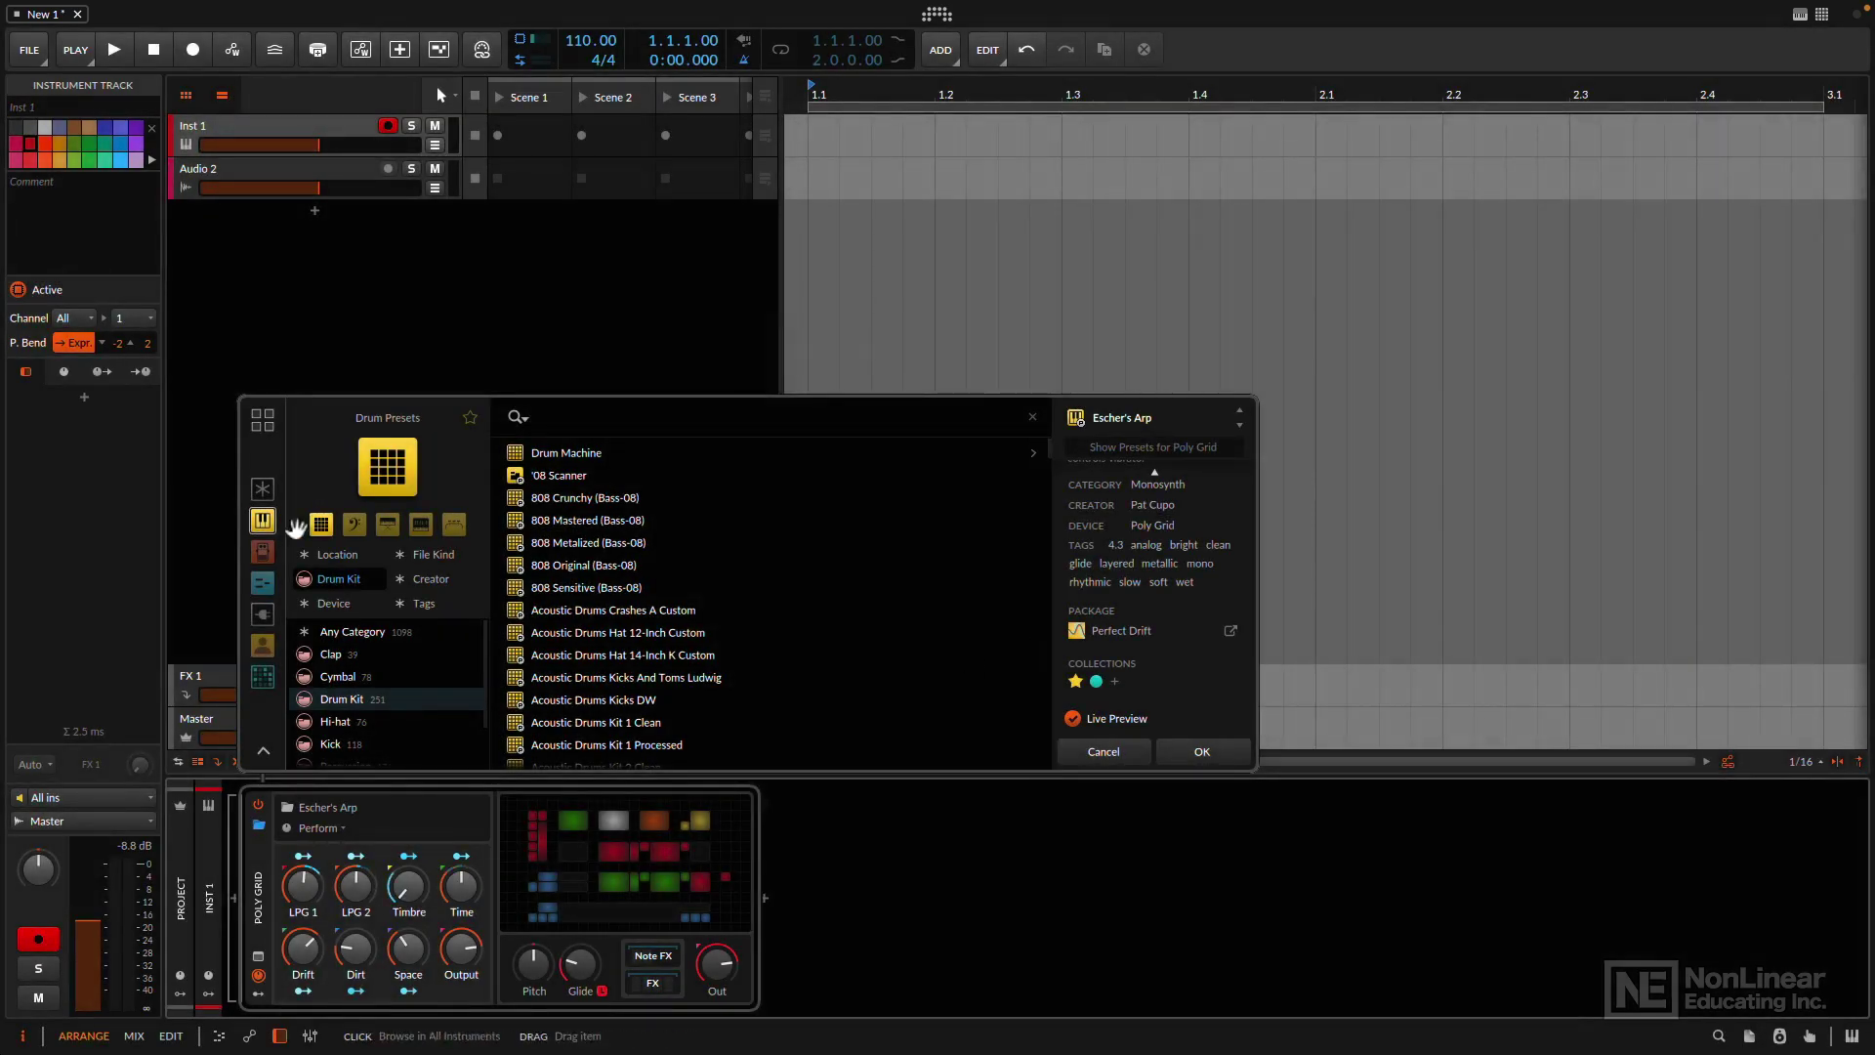
{"action": "left_click", "coordinate": [421, 524]}
Step: Show Synths presets, then recall the 'Drum Presets' snapshot to return to the Drum Kit presets like 808 Crunchy
{"action": "scroll", "coordinate": [332, 703], "scroll_direction": "down", "scroll_amount": 5}
{"action": "left_click", "coordinate": [322, 732]}
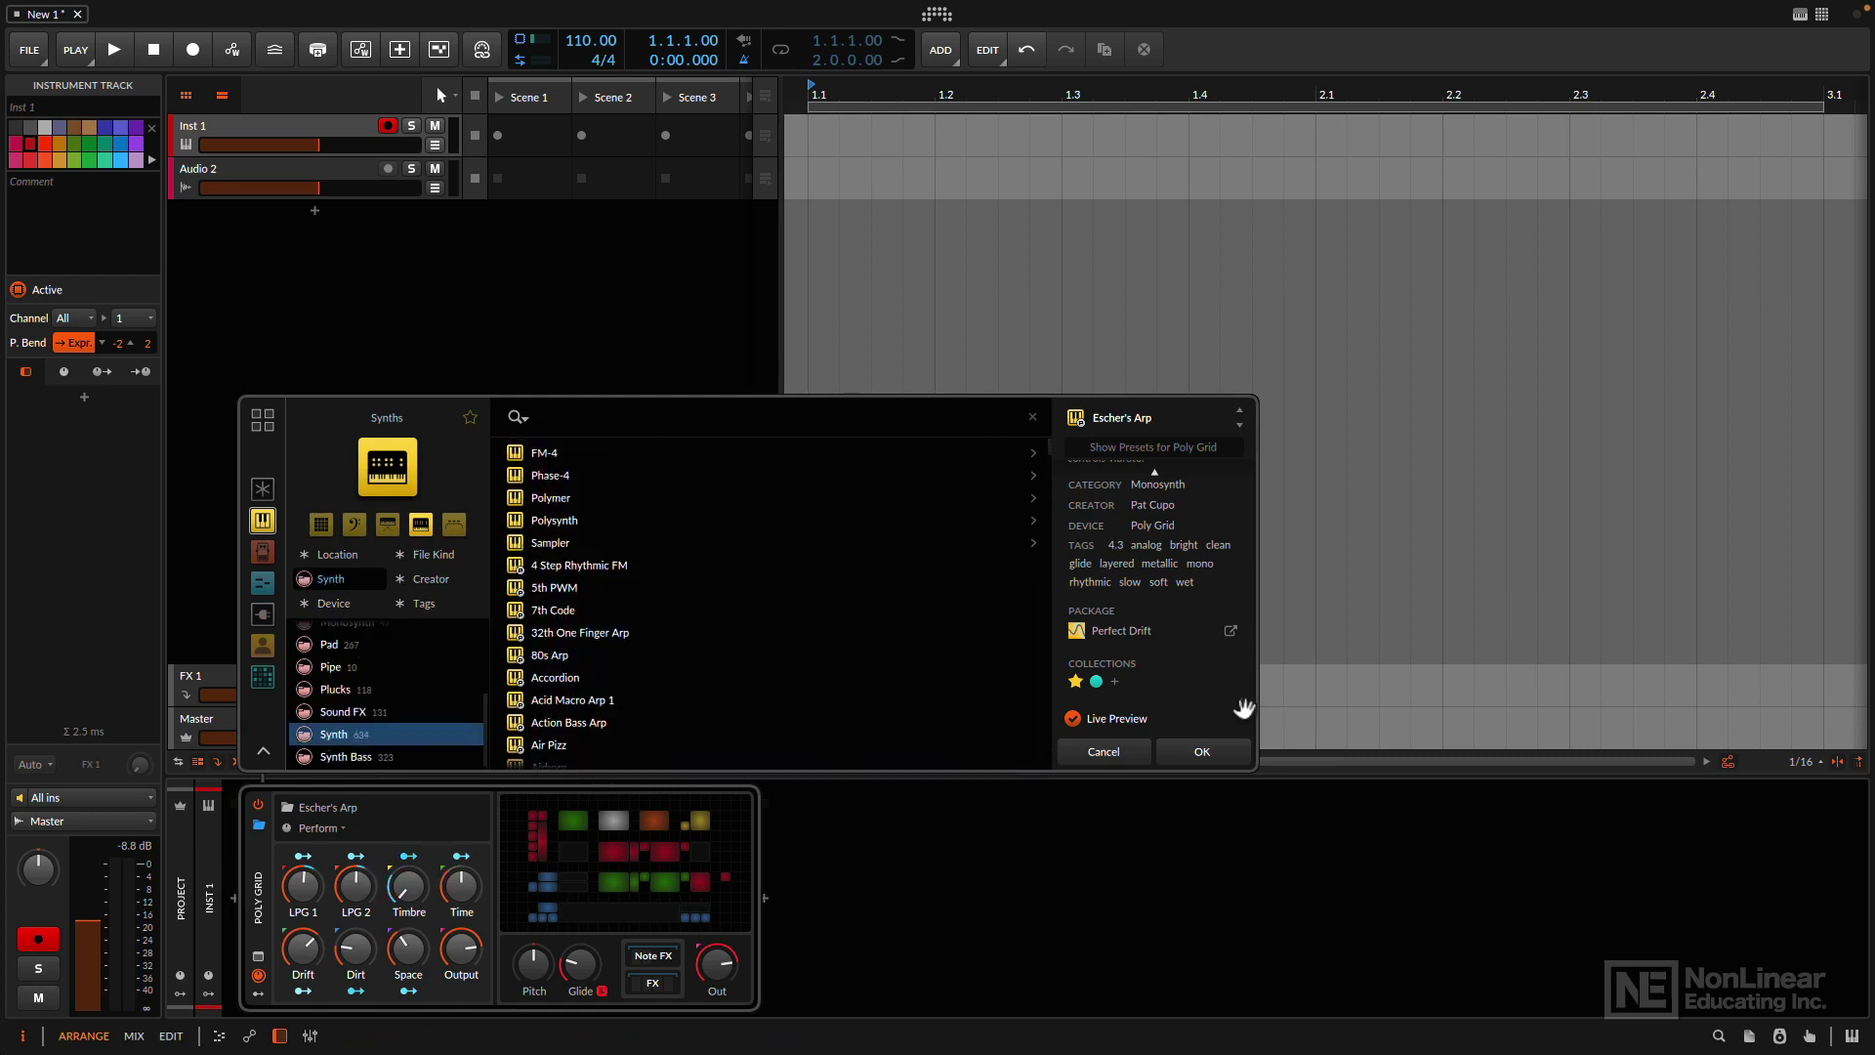
{"action": "right_click", "coordinate": [1226, 679]}
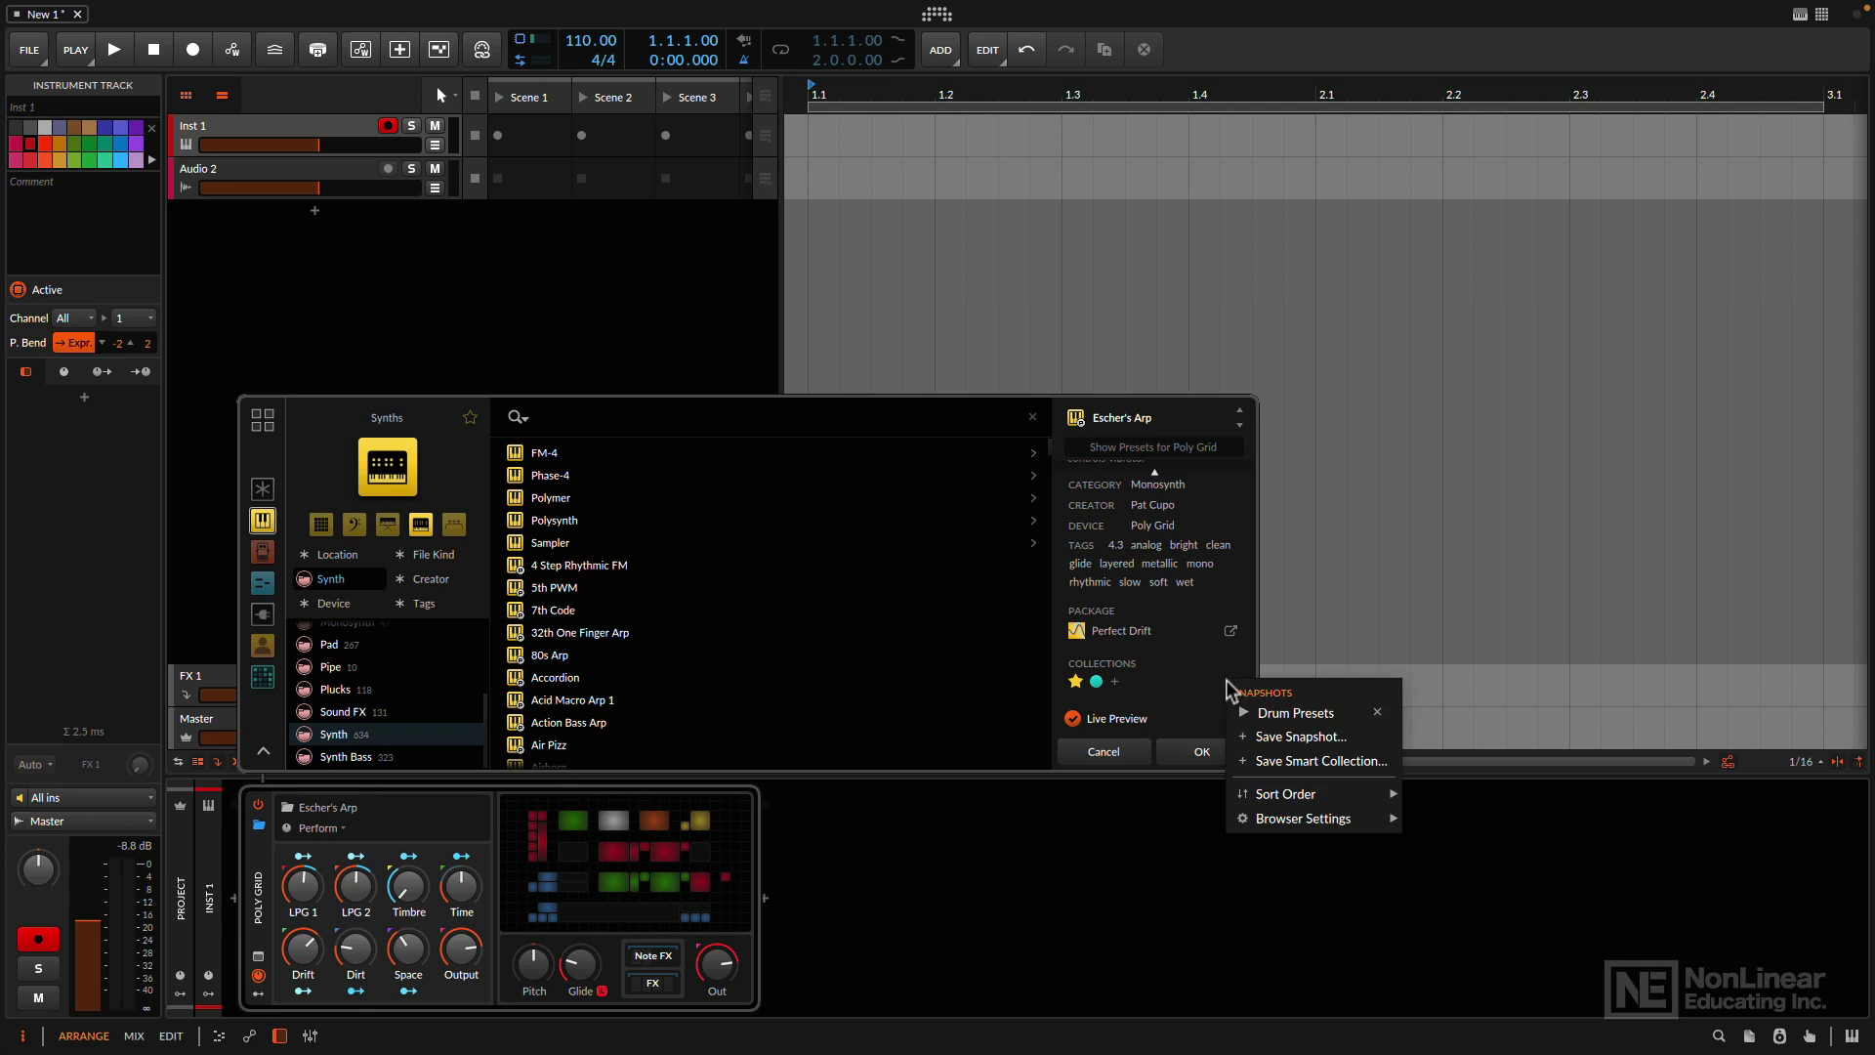
{"action": "left_click", "coordinate": [1284, 712]}
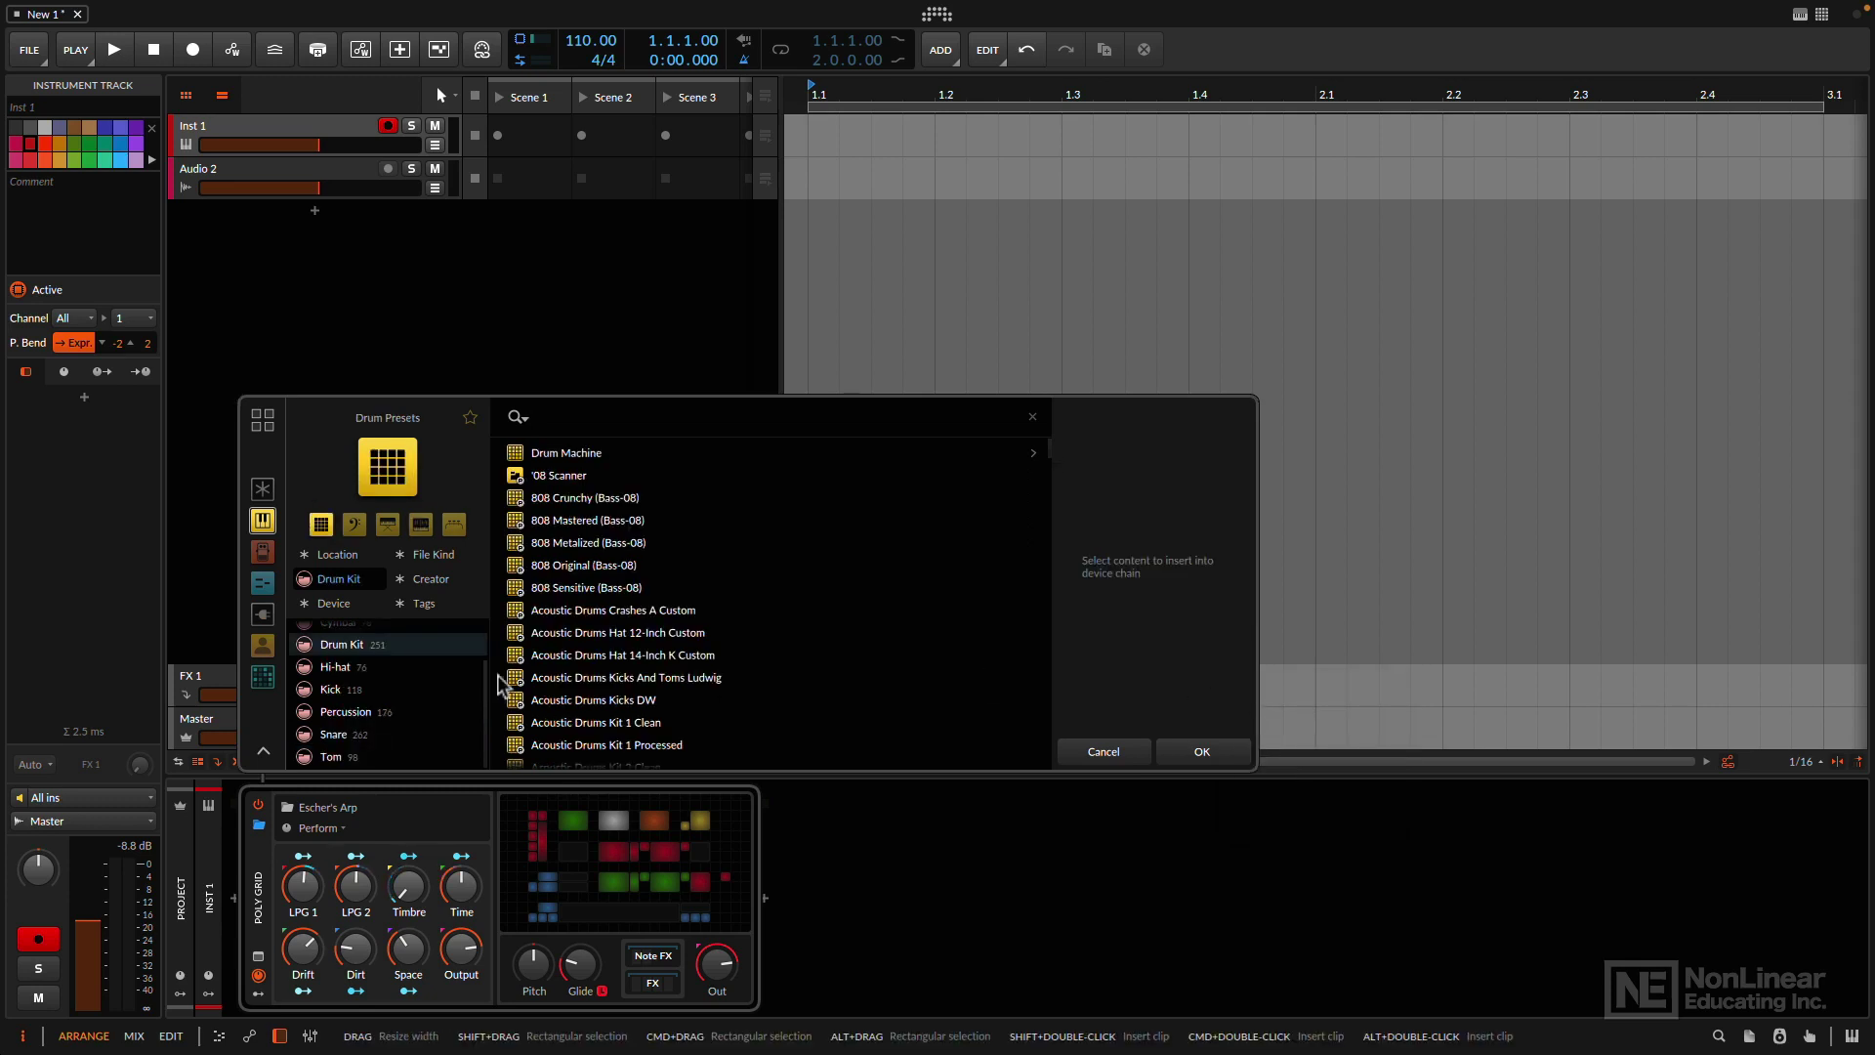